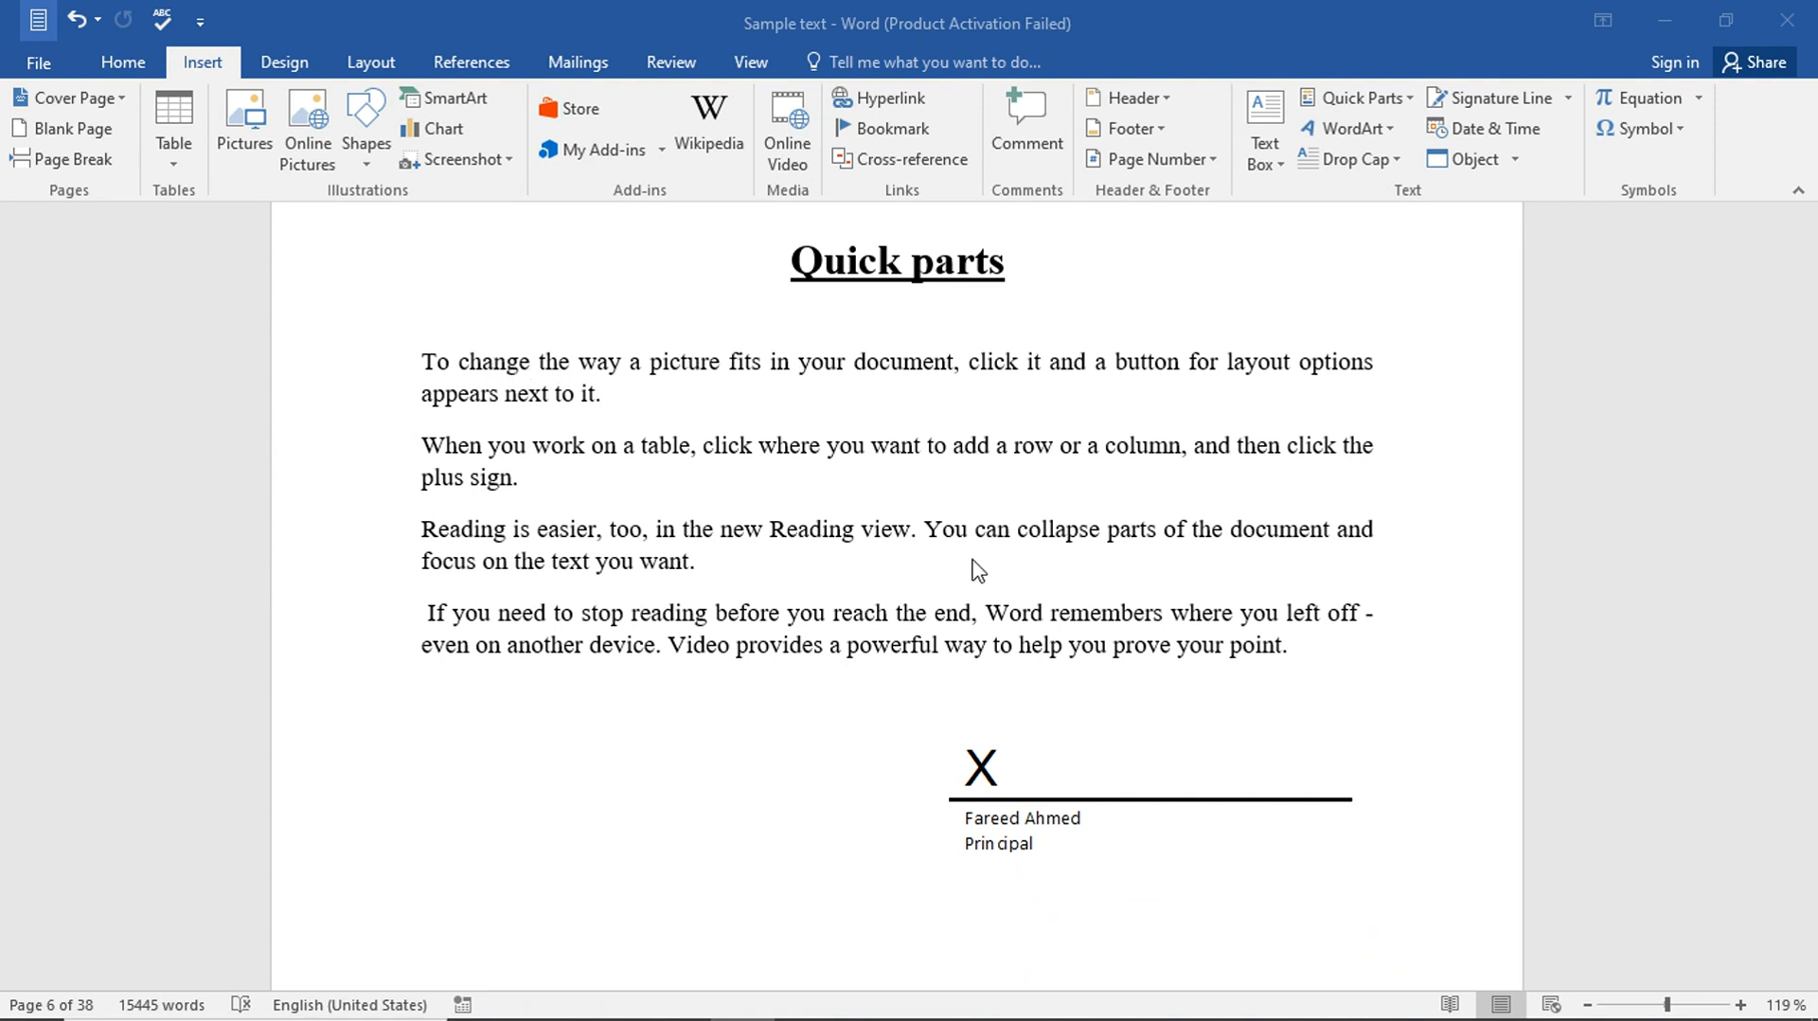
left_click(1063, 800)
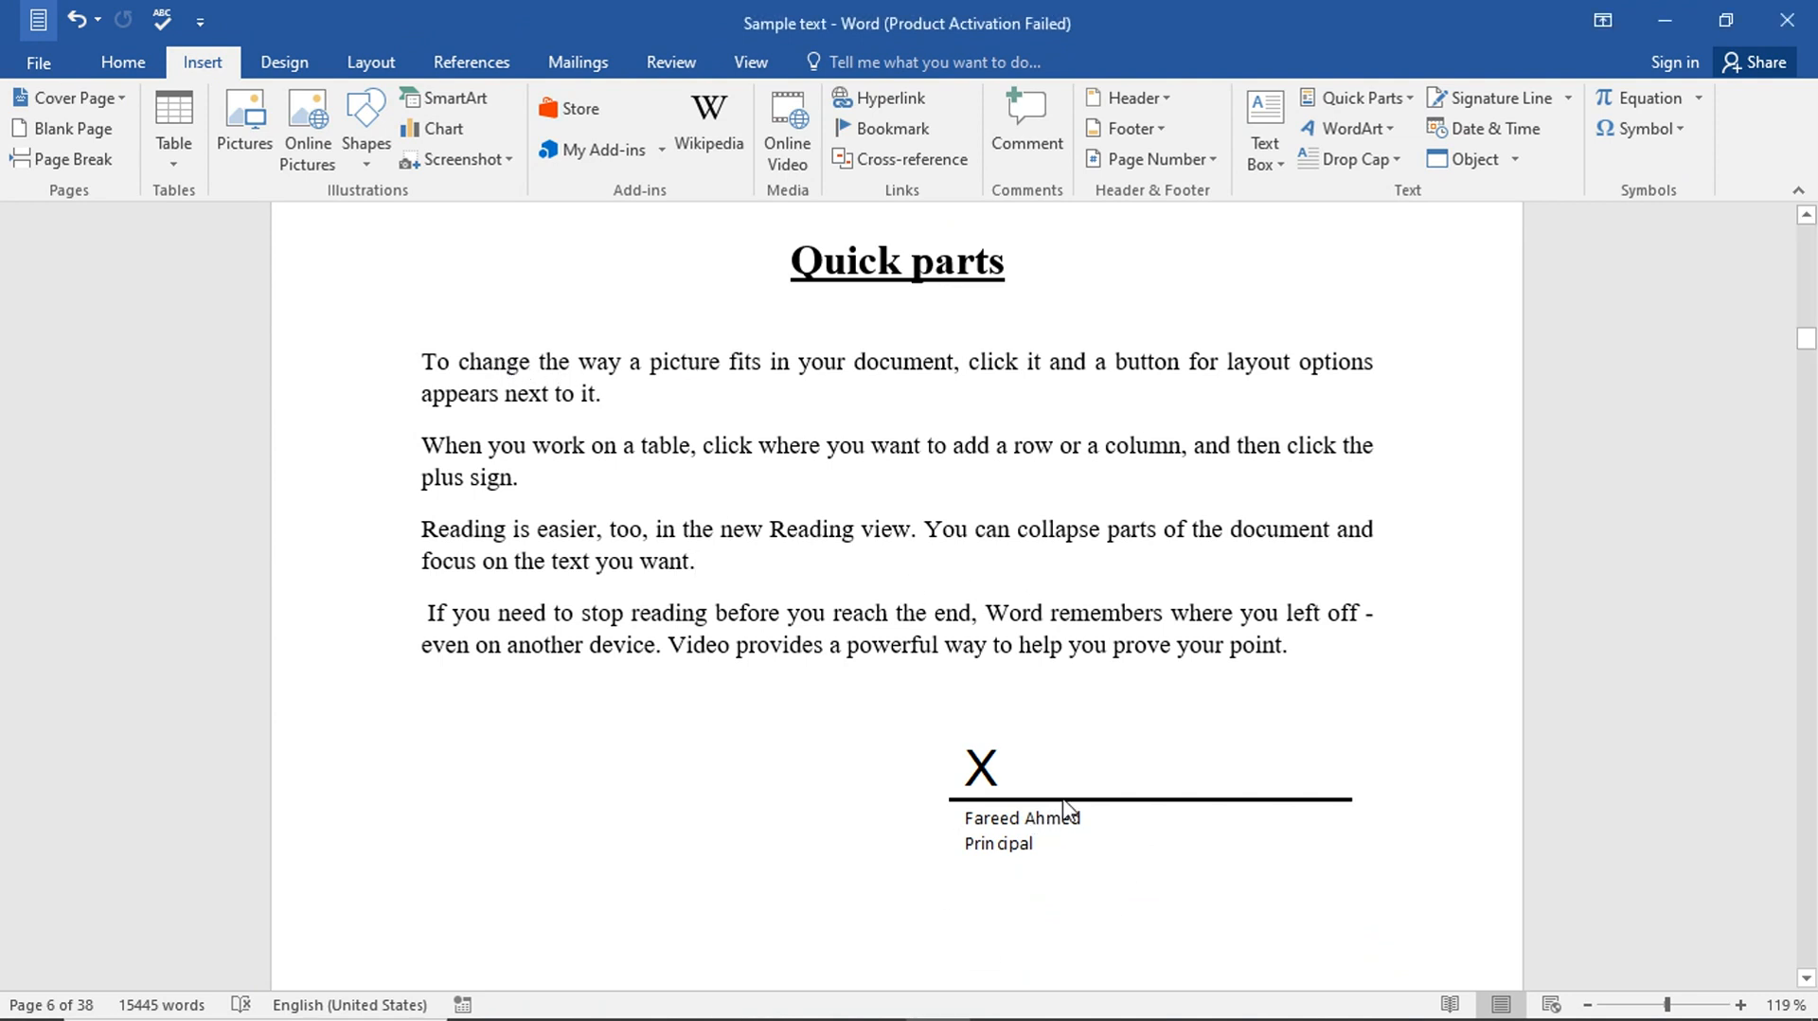
left_click(1065, 807)
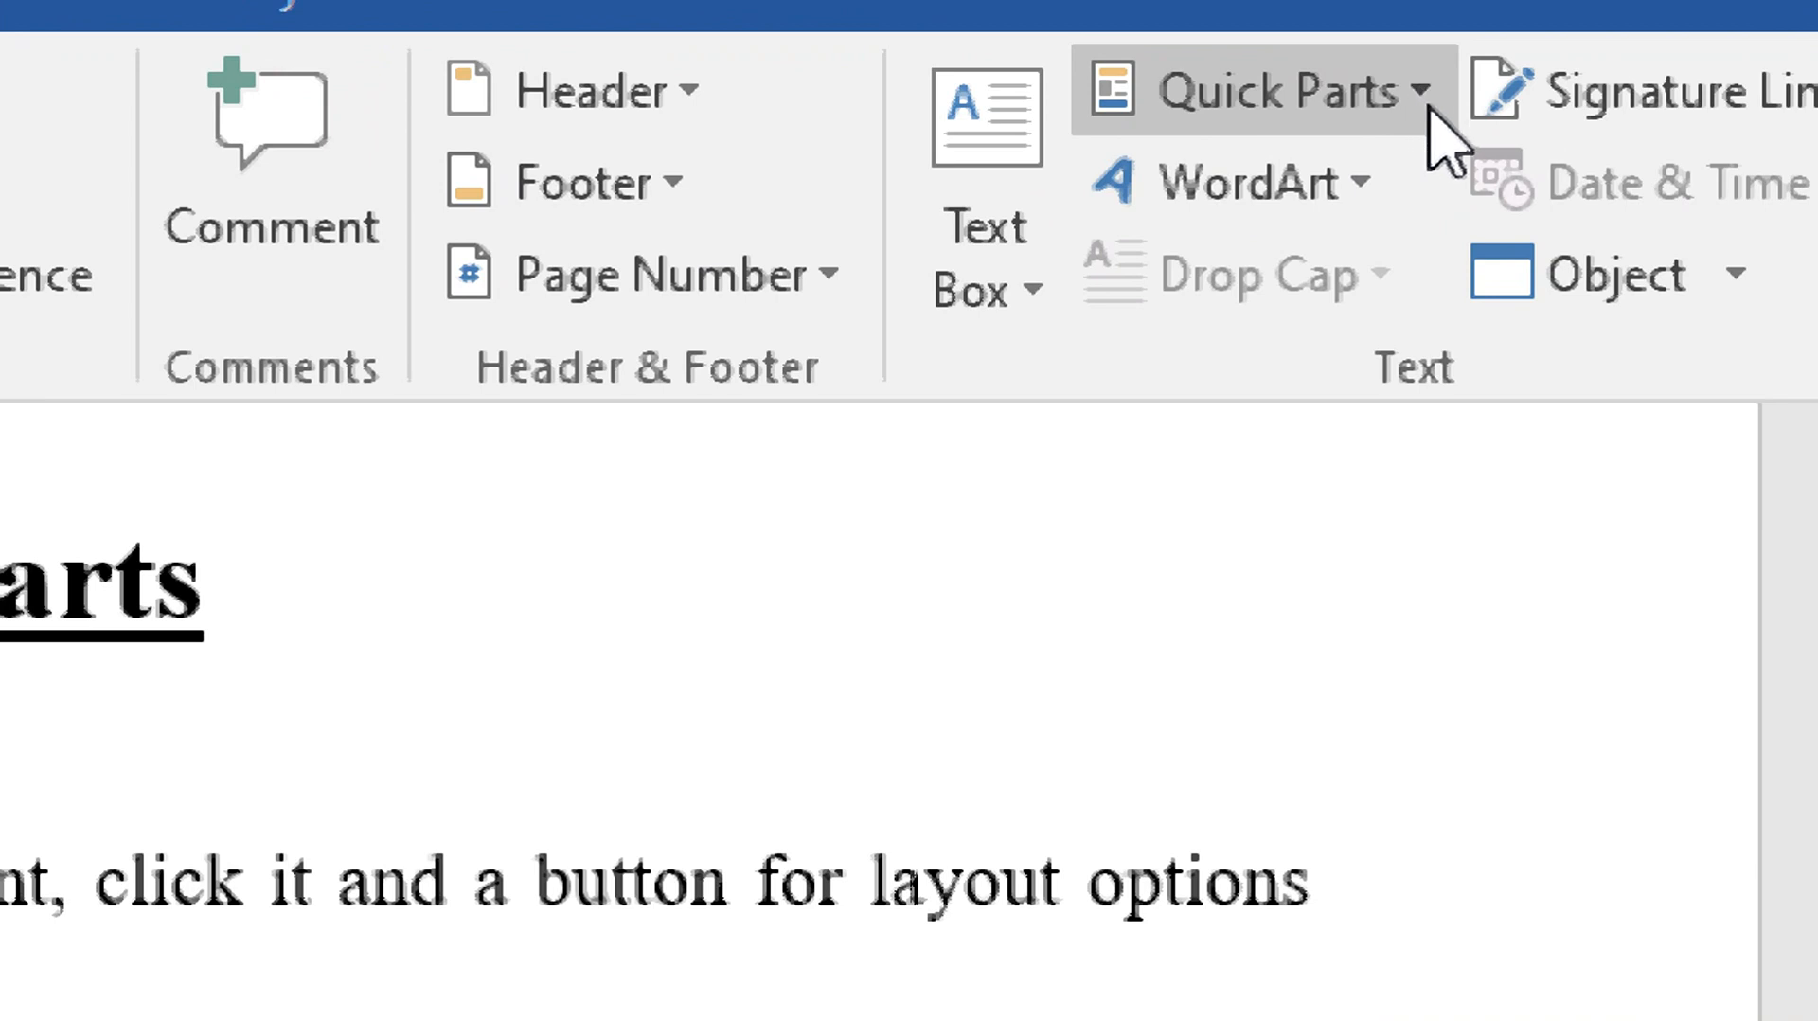
left_click(1424, 85)
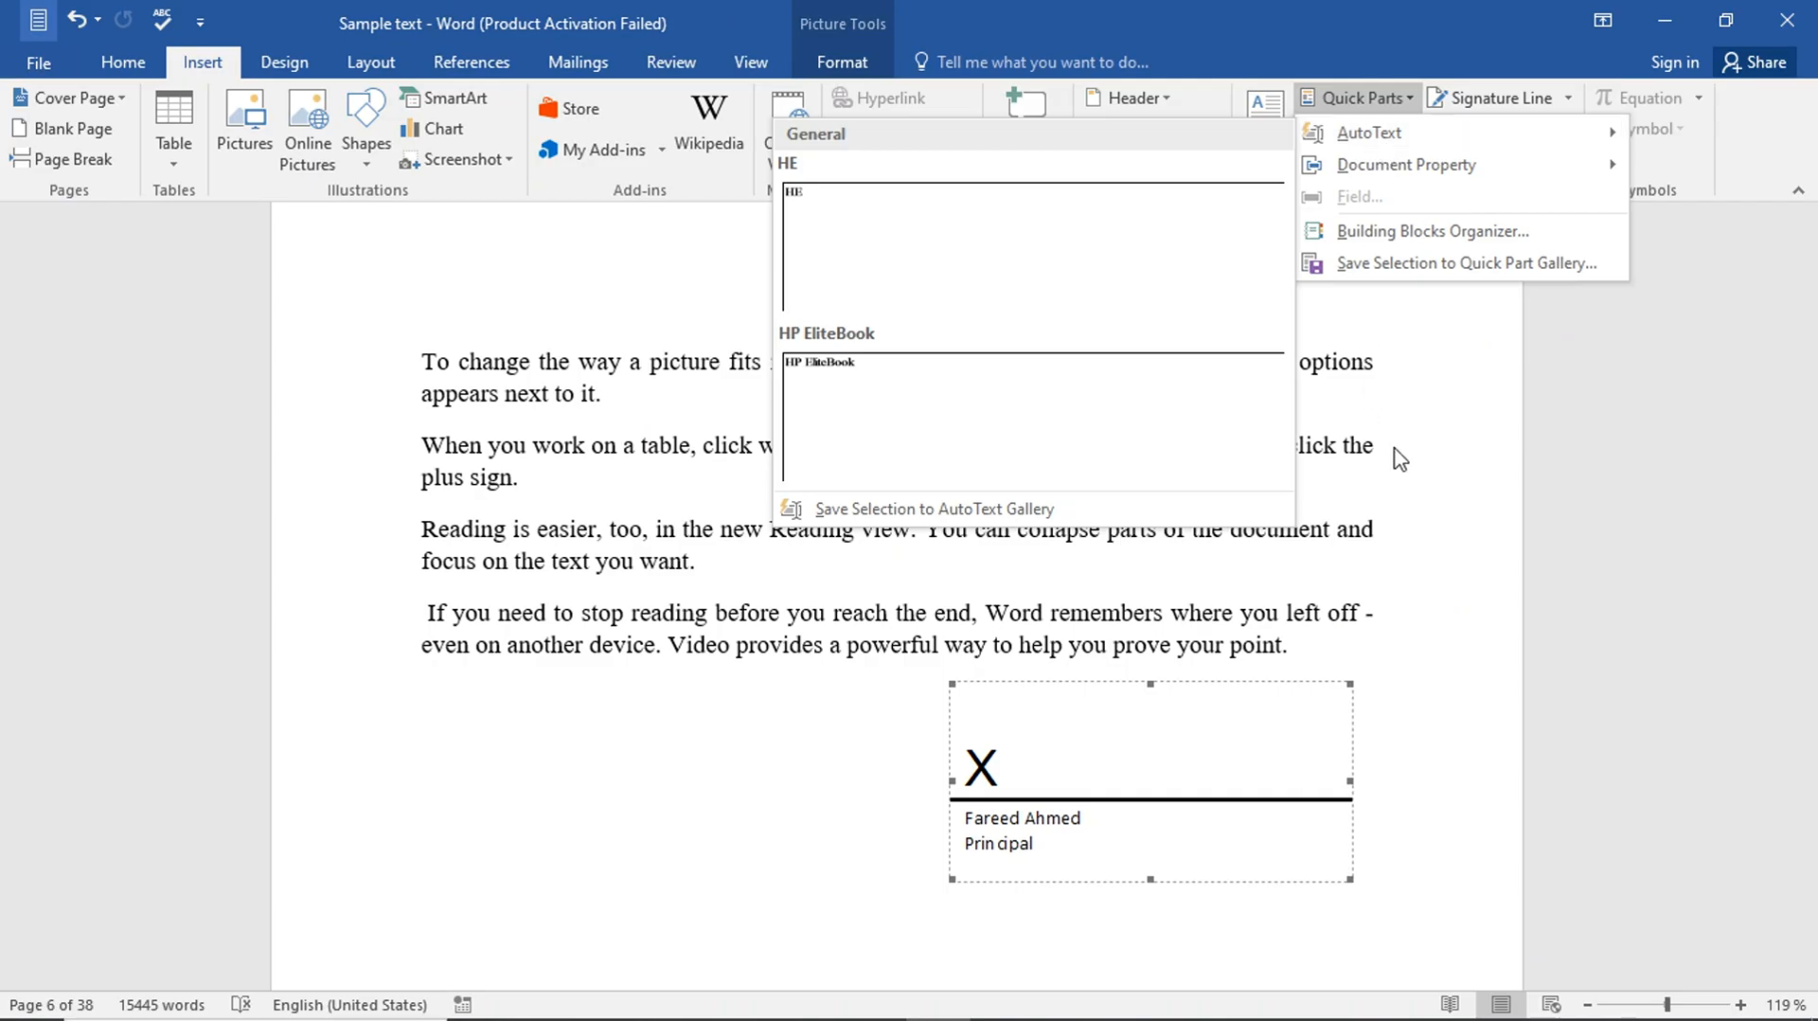
left_click(1411, 485)
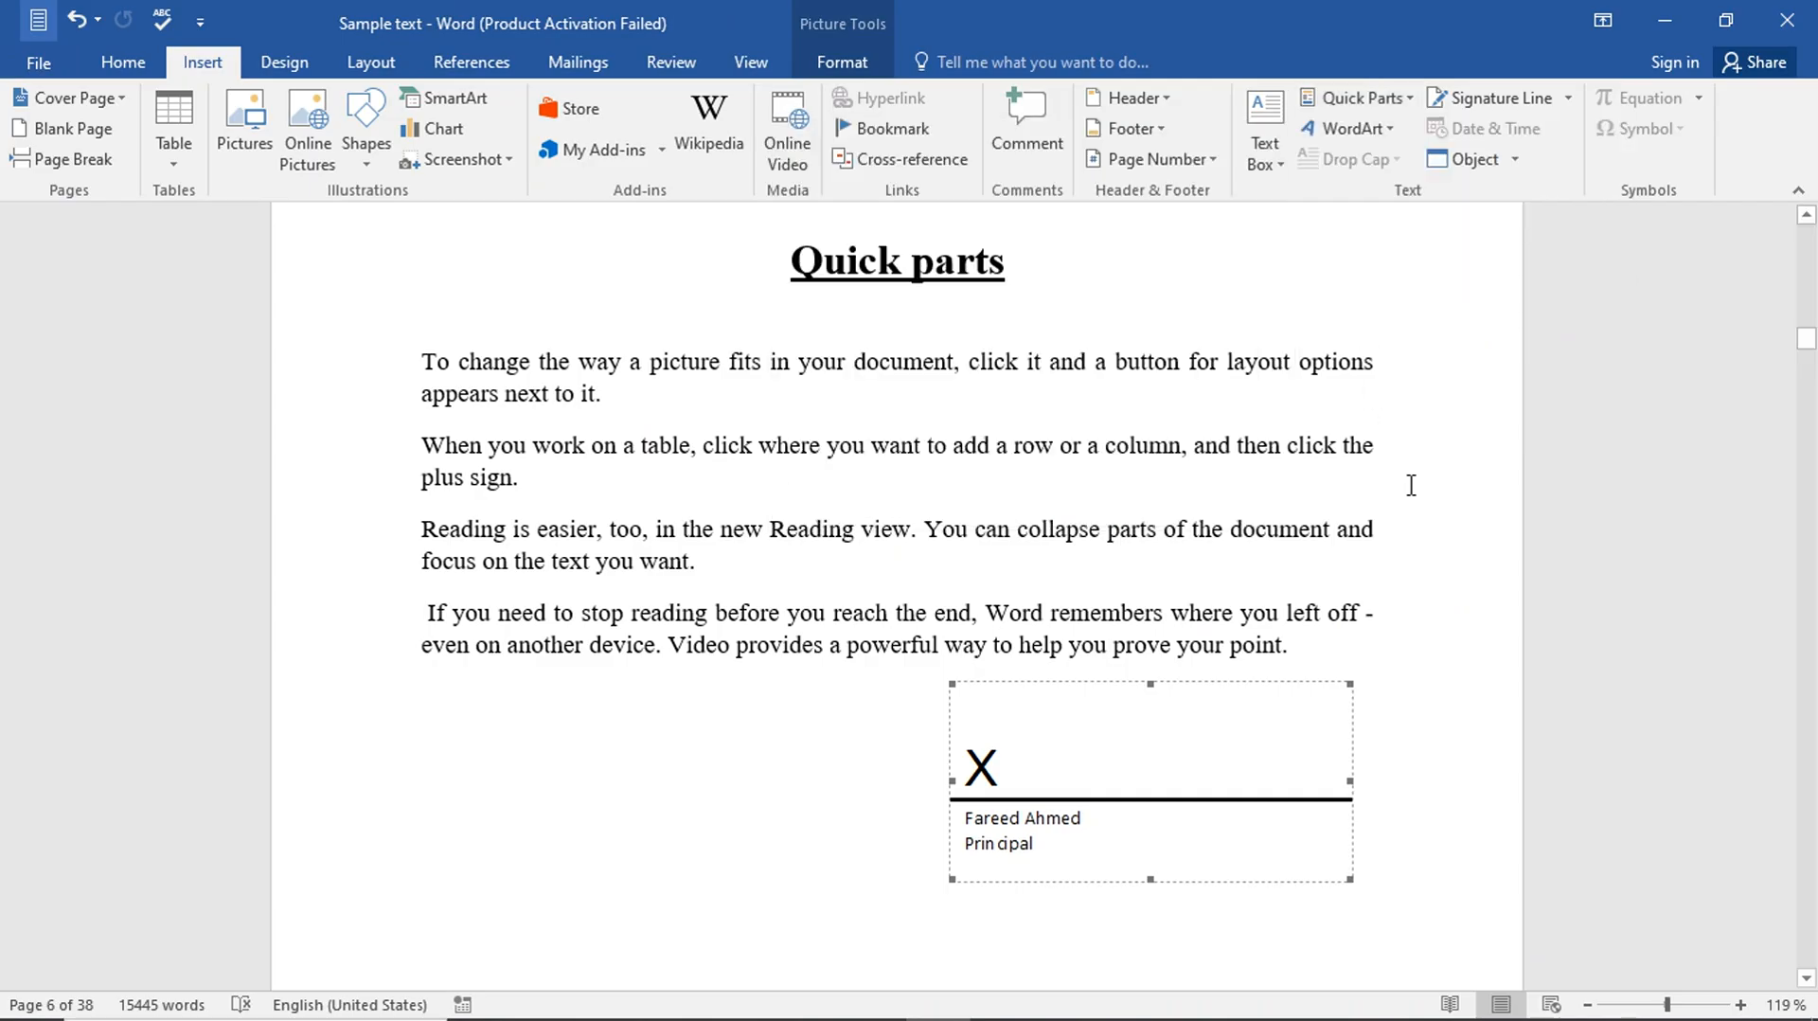
left_click(1352, 660)
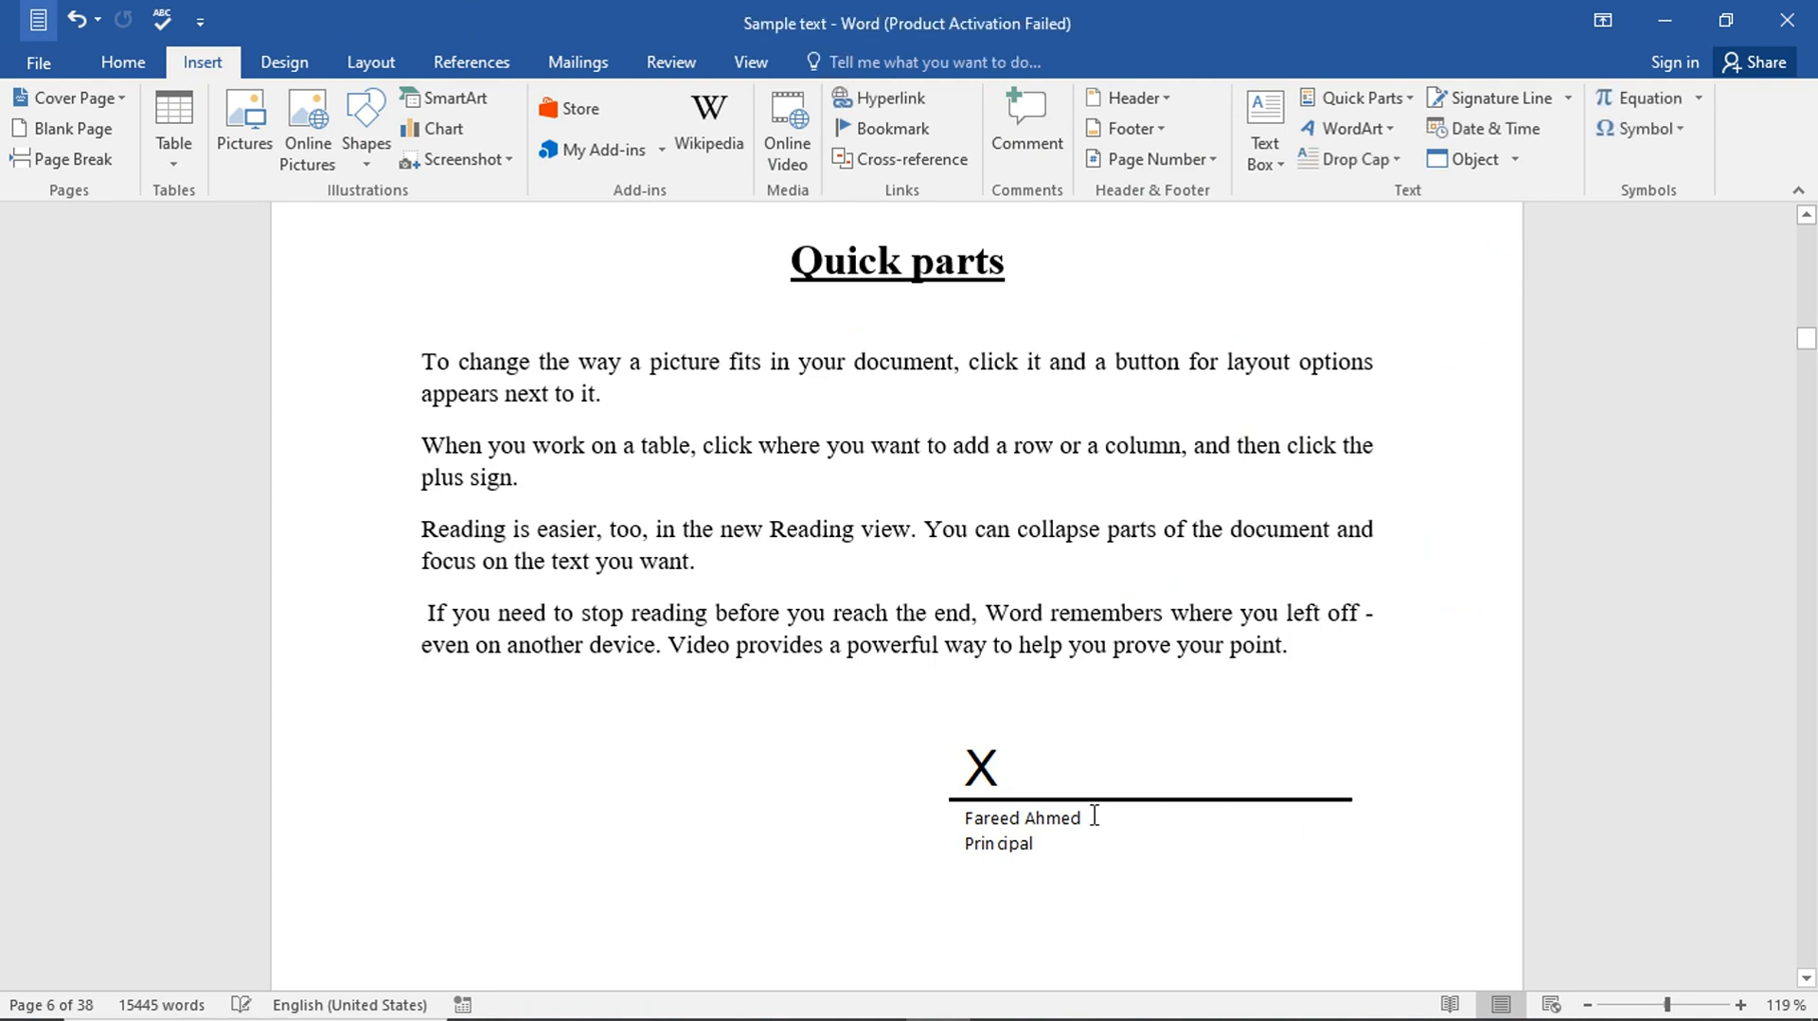
Create a building block named Sign in the Quick Parts gallery from the signature line below the text
left_click(1088, 754)
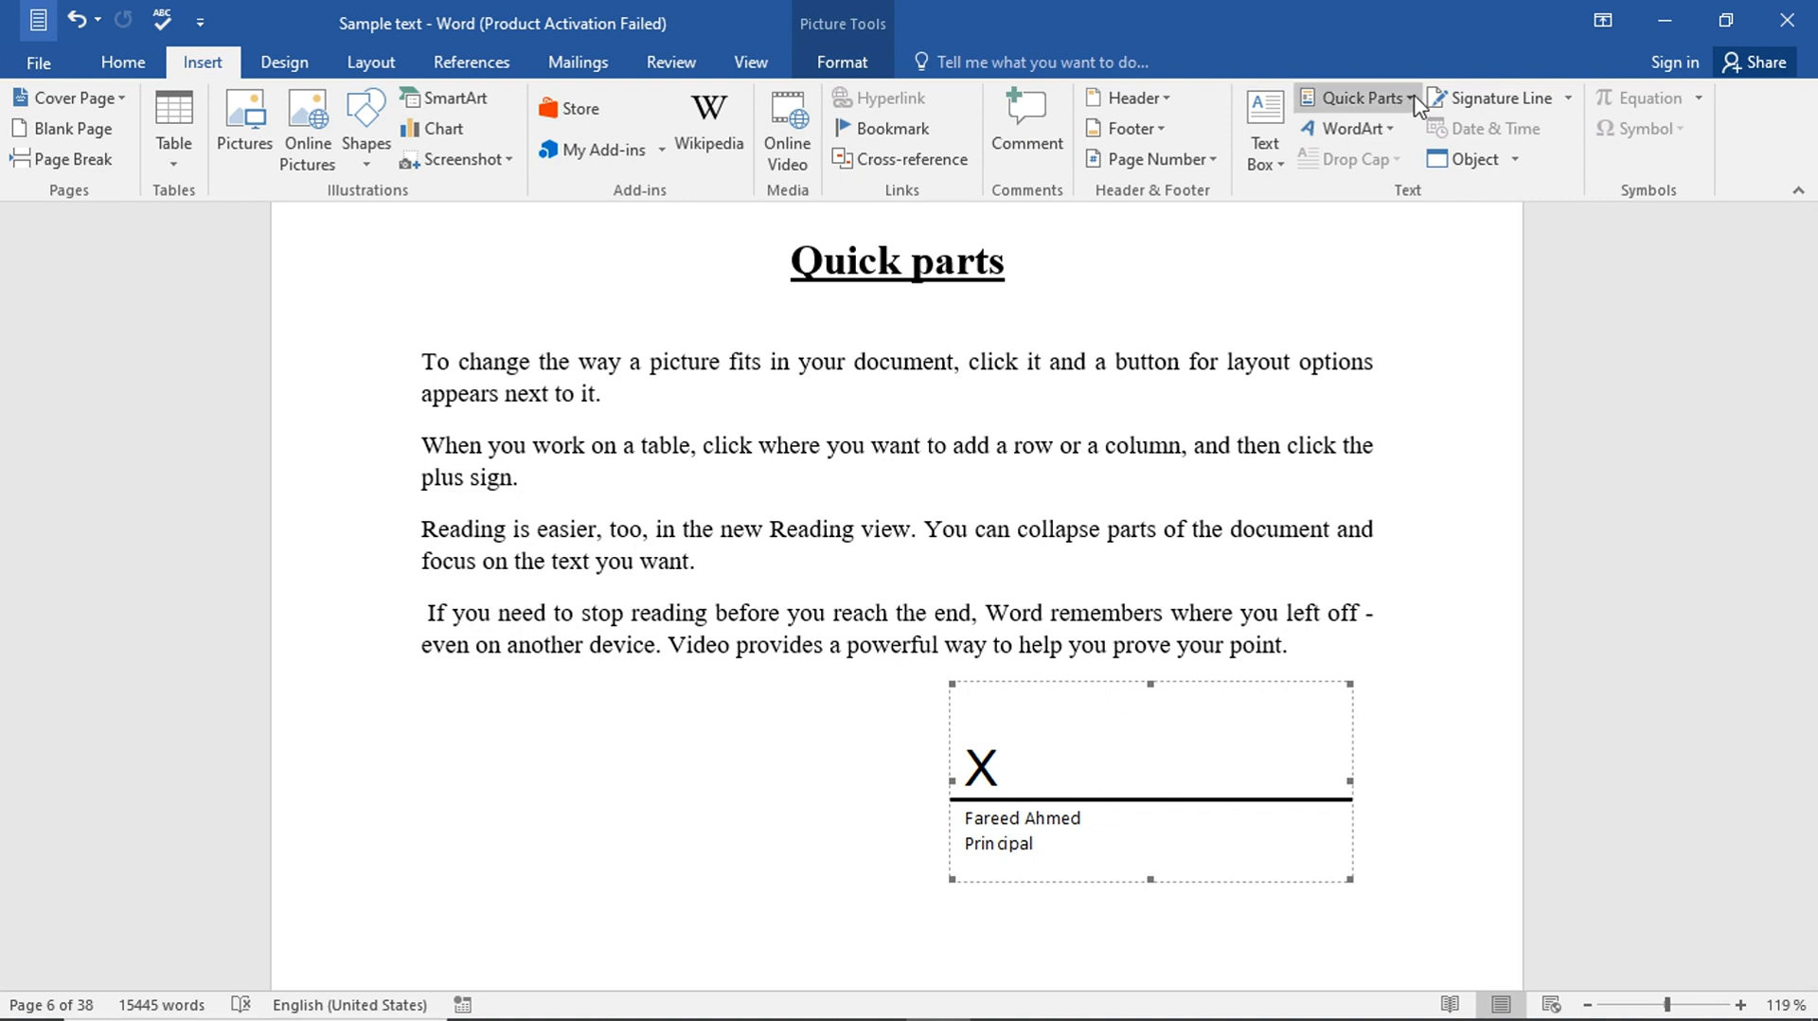
left_click(1364, 98)
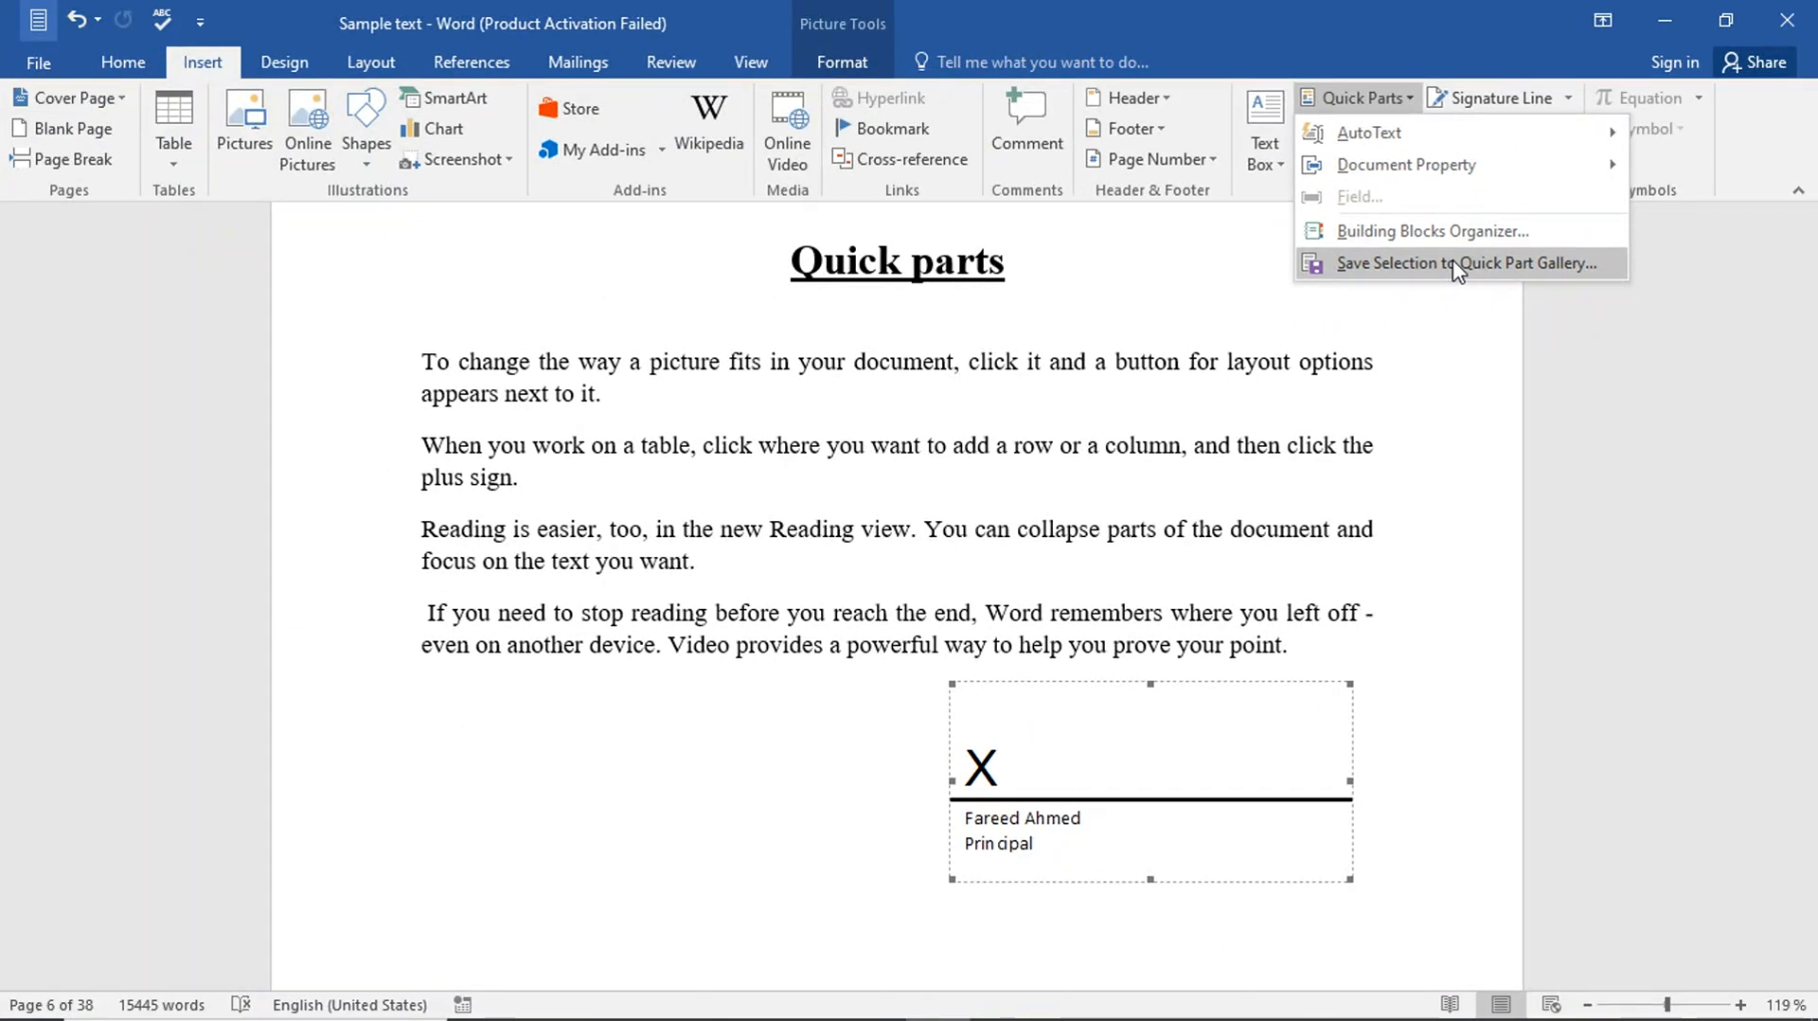
left_click(1374, 384)
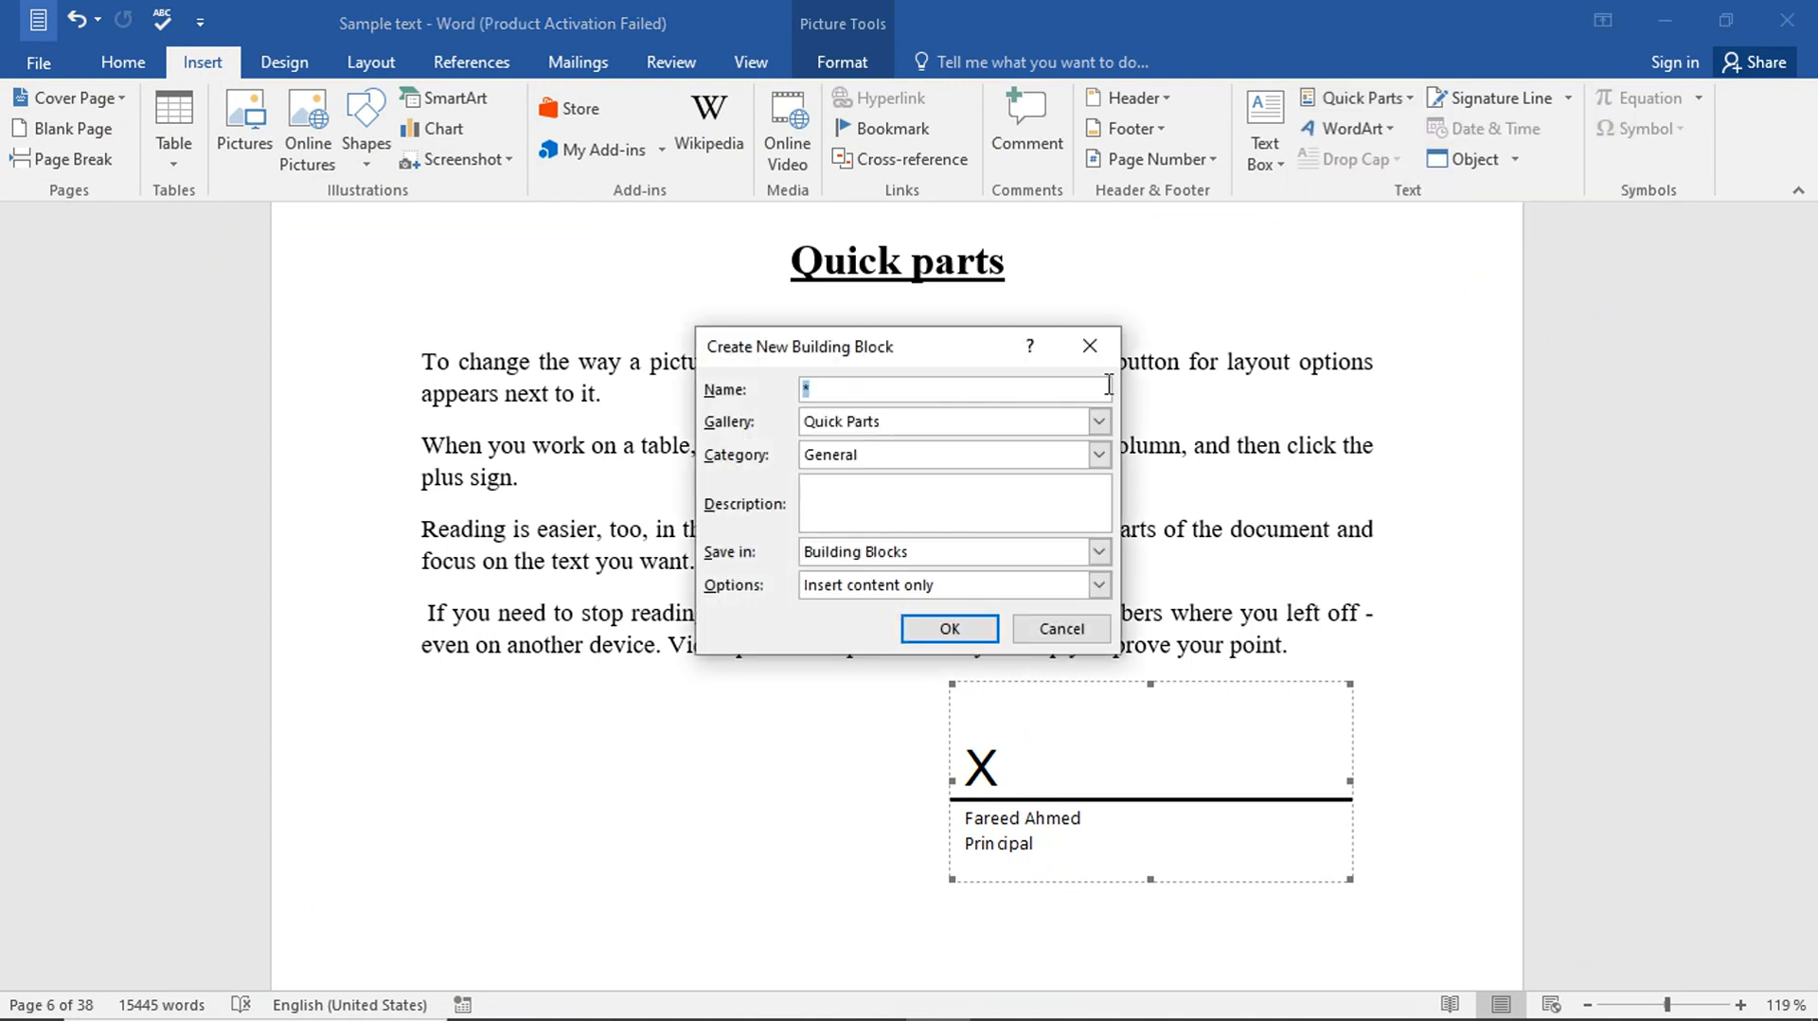
type("Sign")
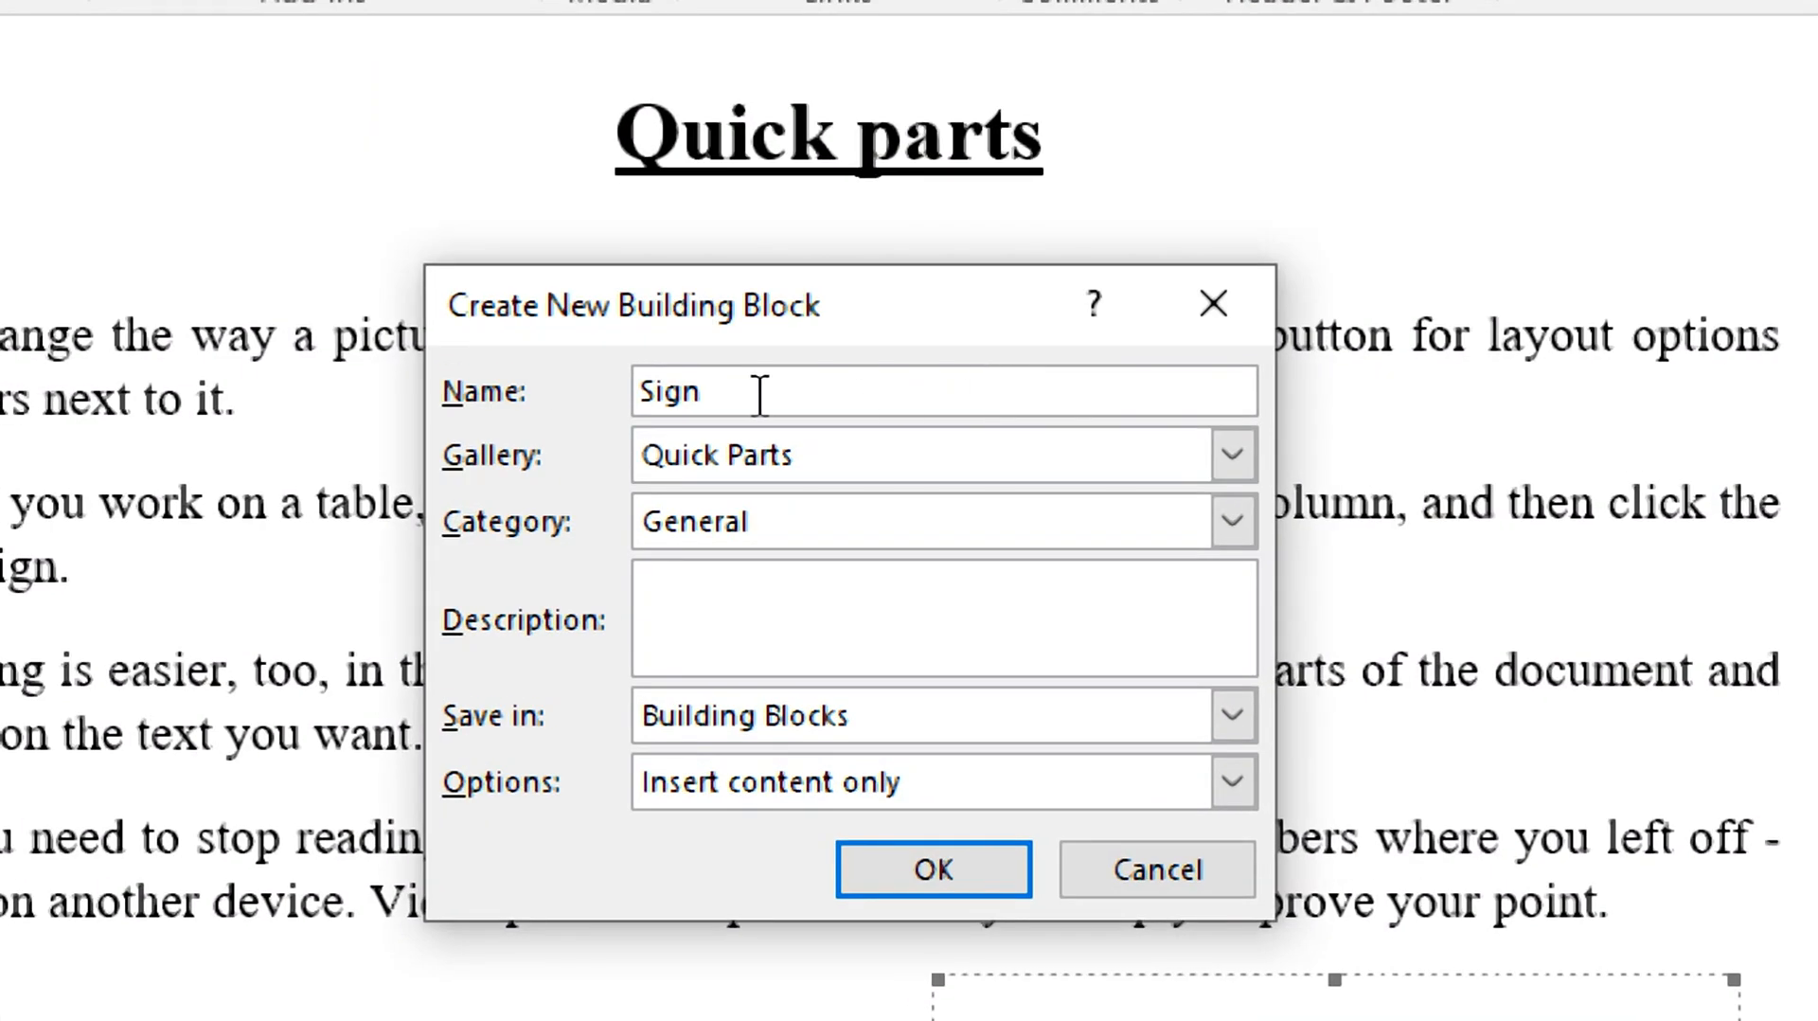
left_click_drag(720, 390, 629, 386)
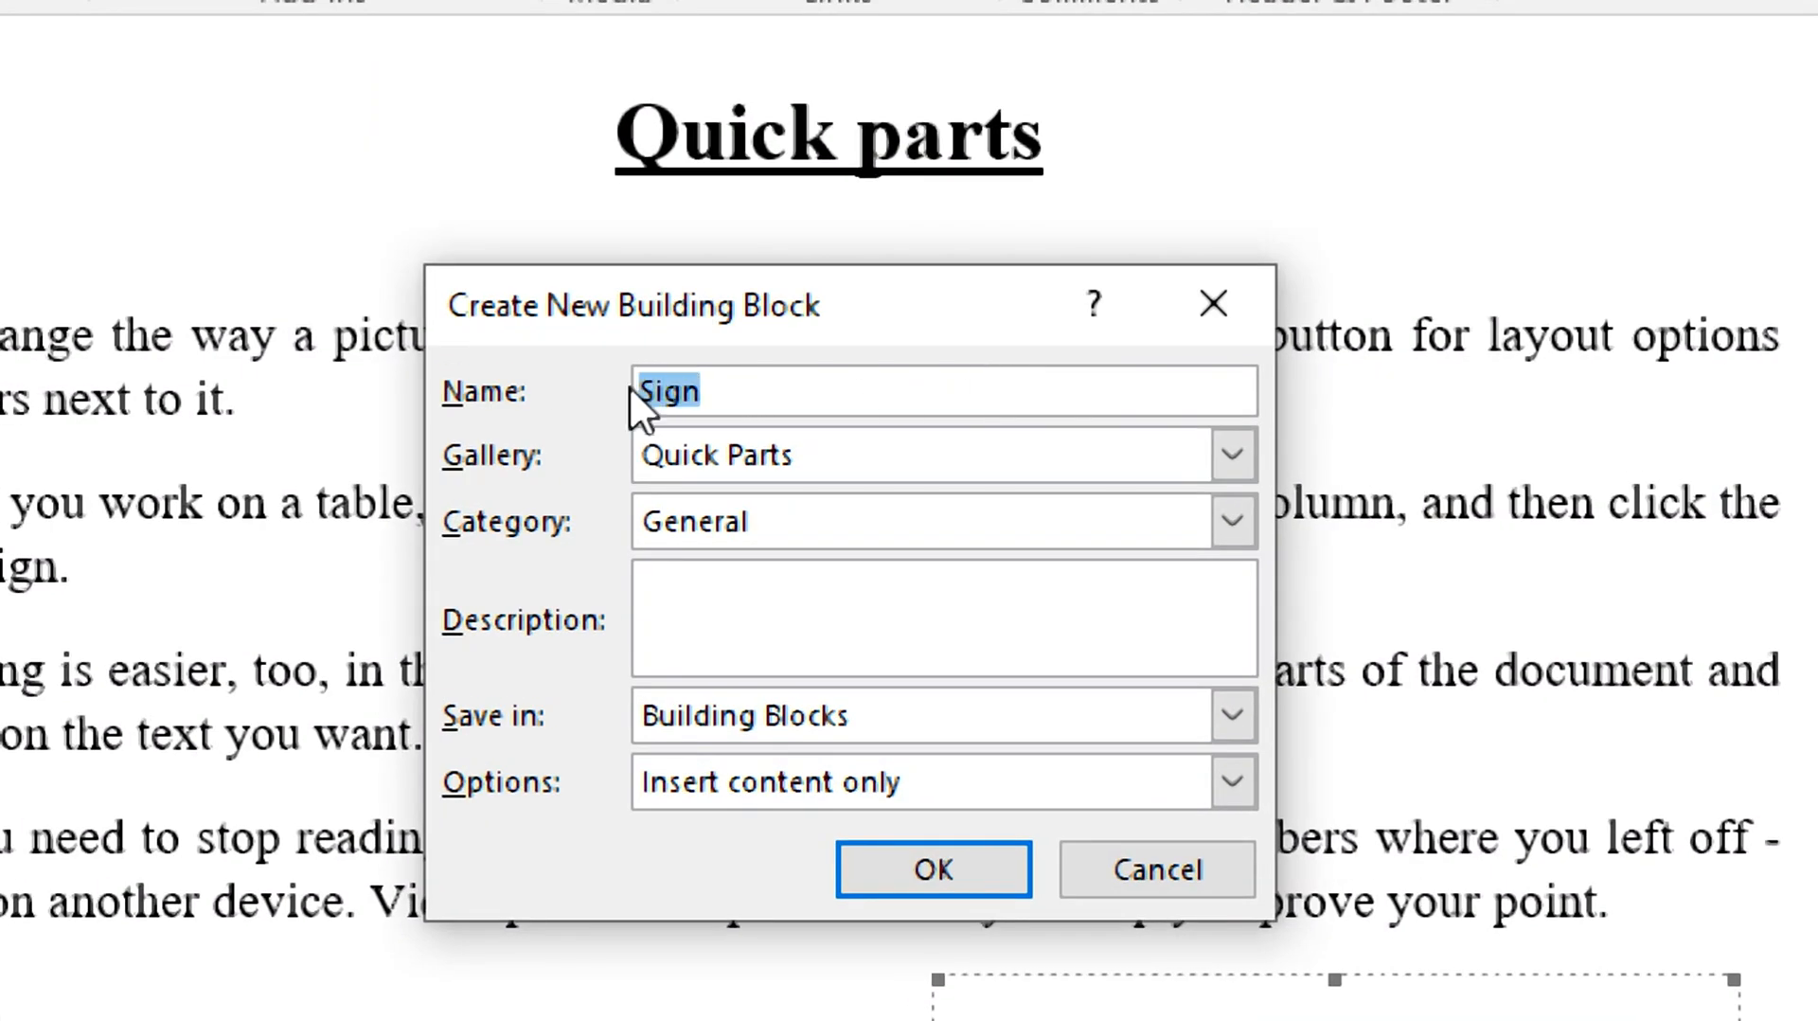
left_click(809, 390)
left_click(675, 614)
Keep the Sign block saved in Building Blocks with the option Insert content only, and save it
left_click(1231, 716)
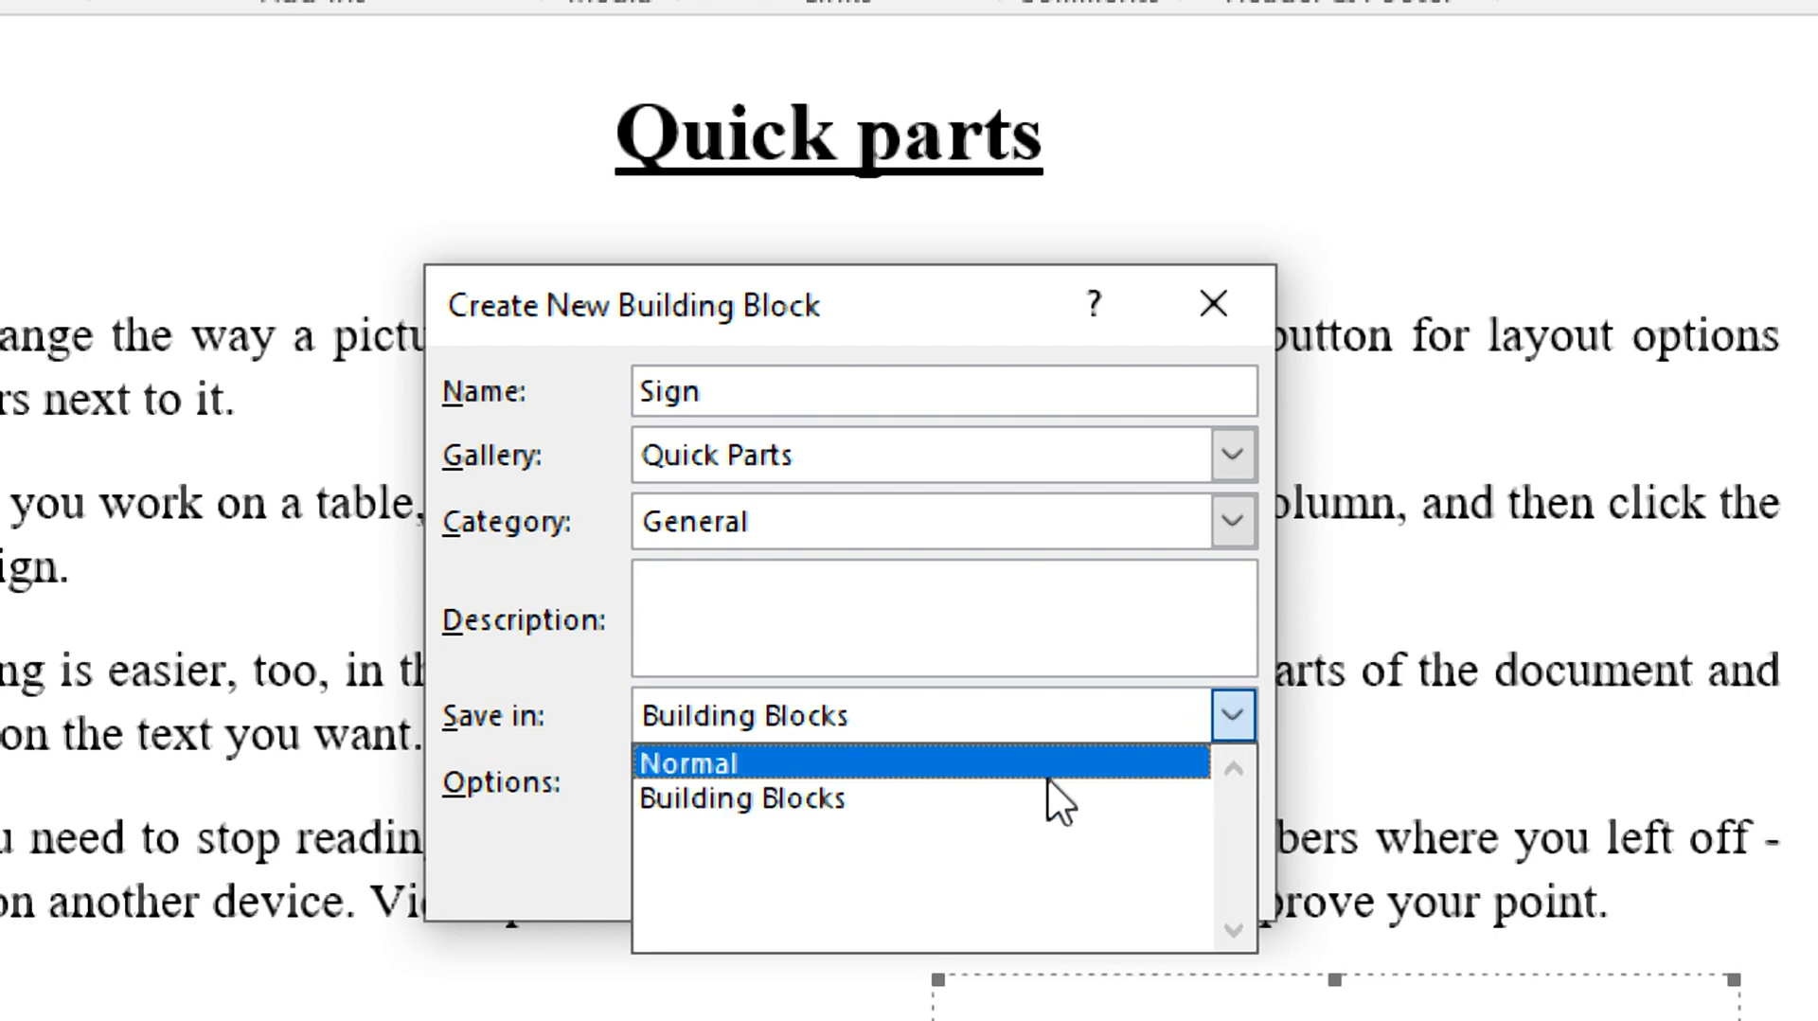
left_click(1231, 708)
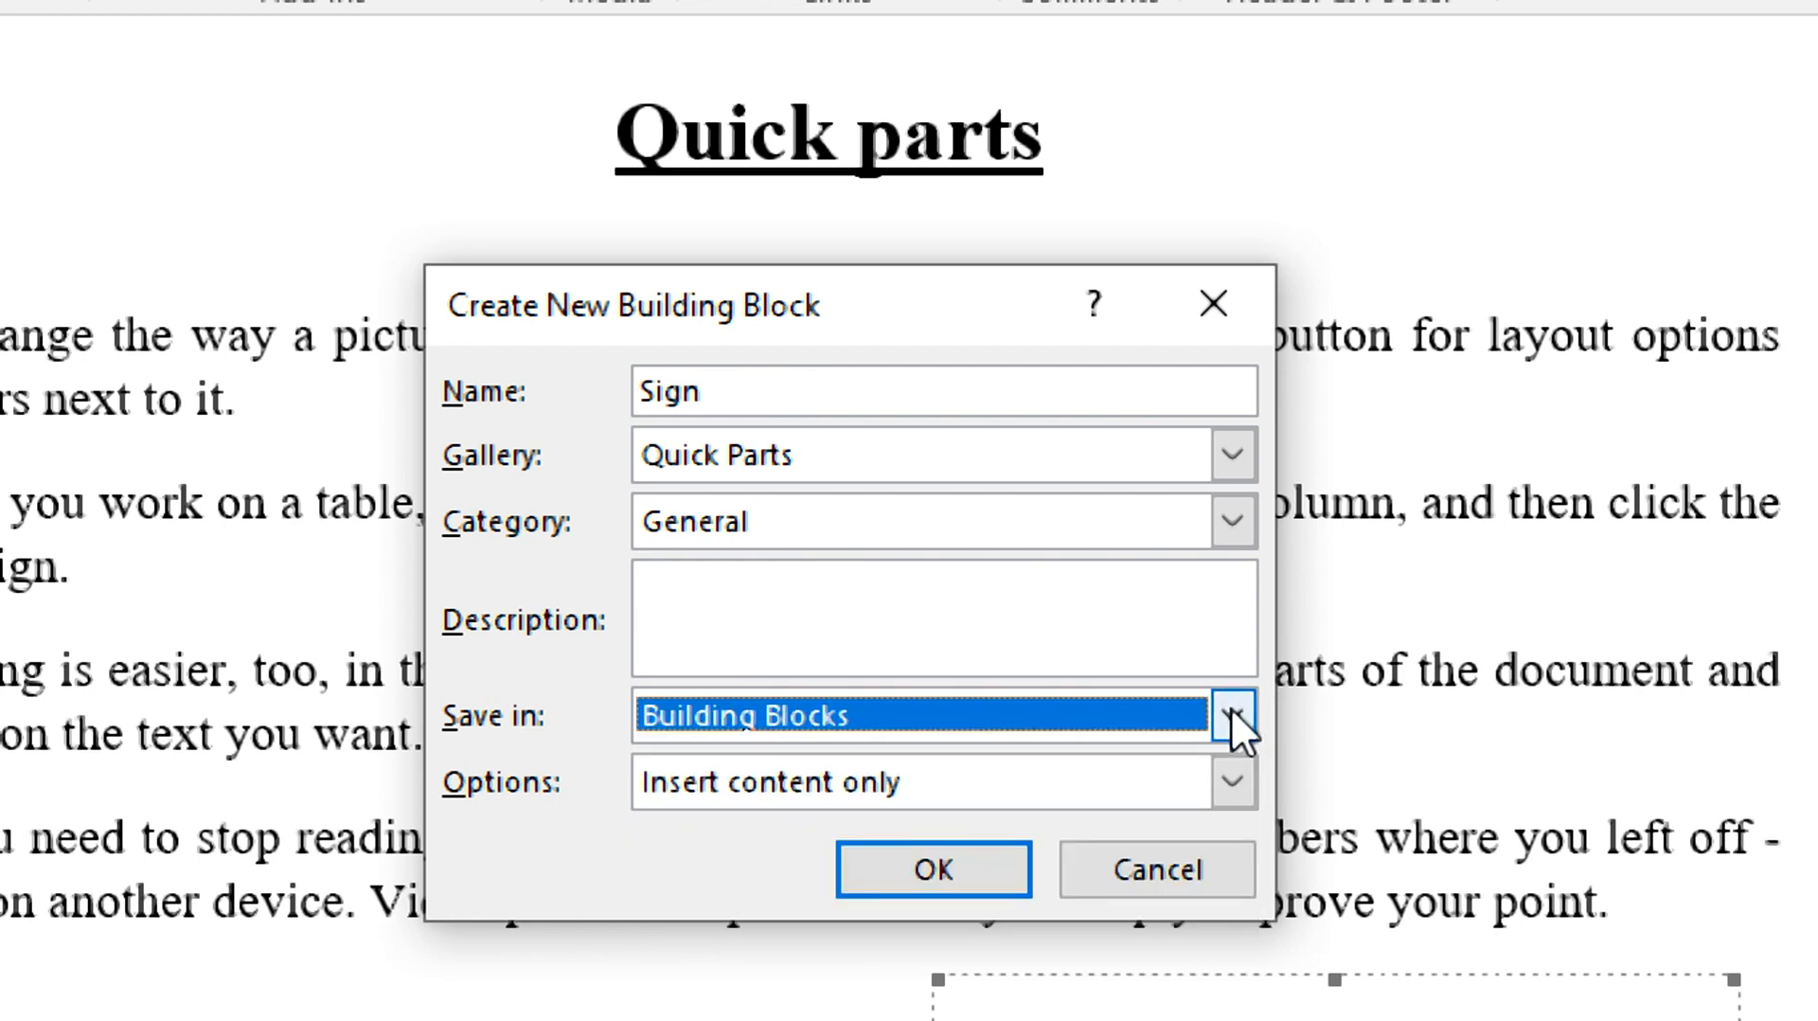
left_click(1231, 791)
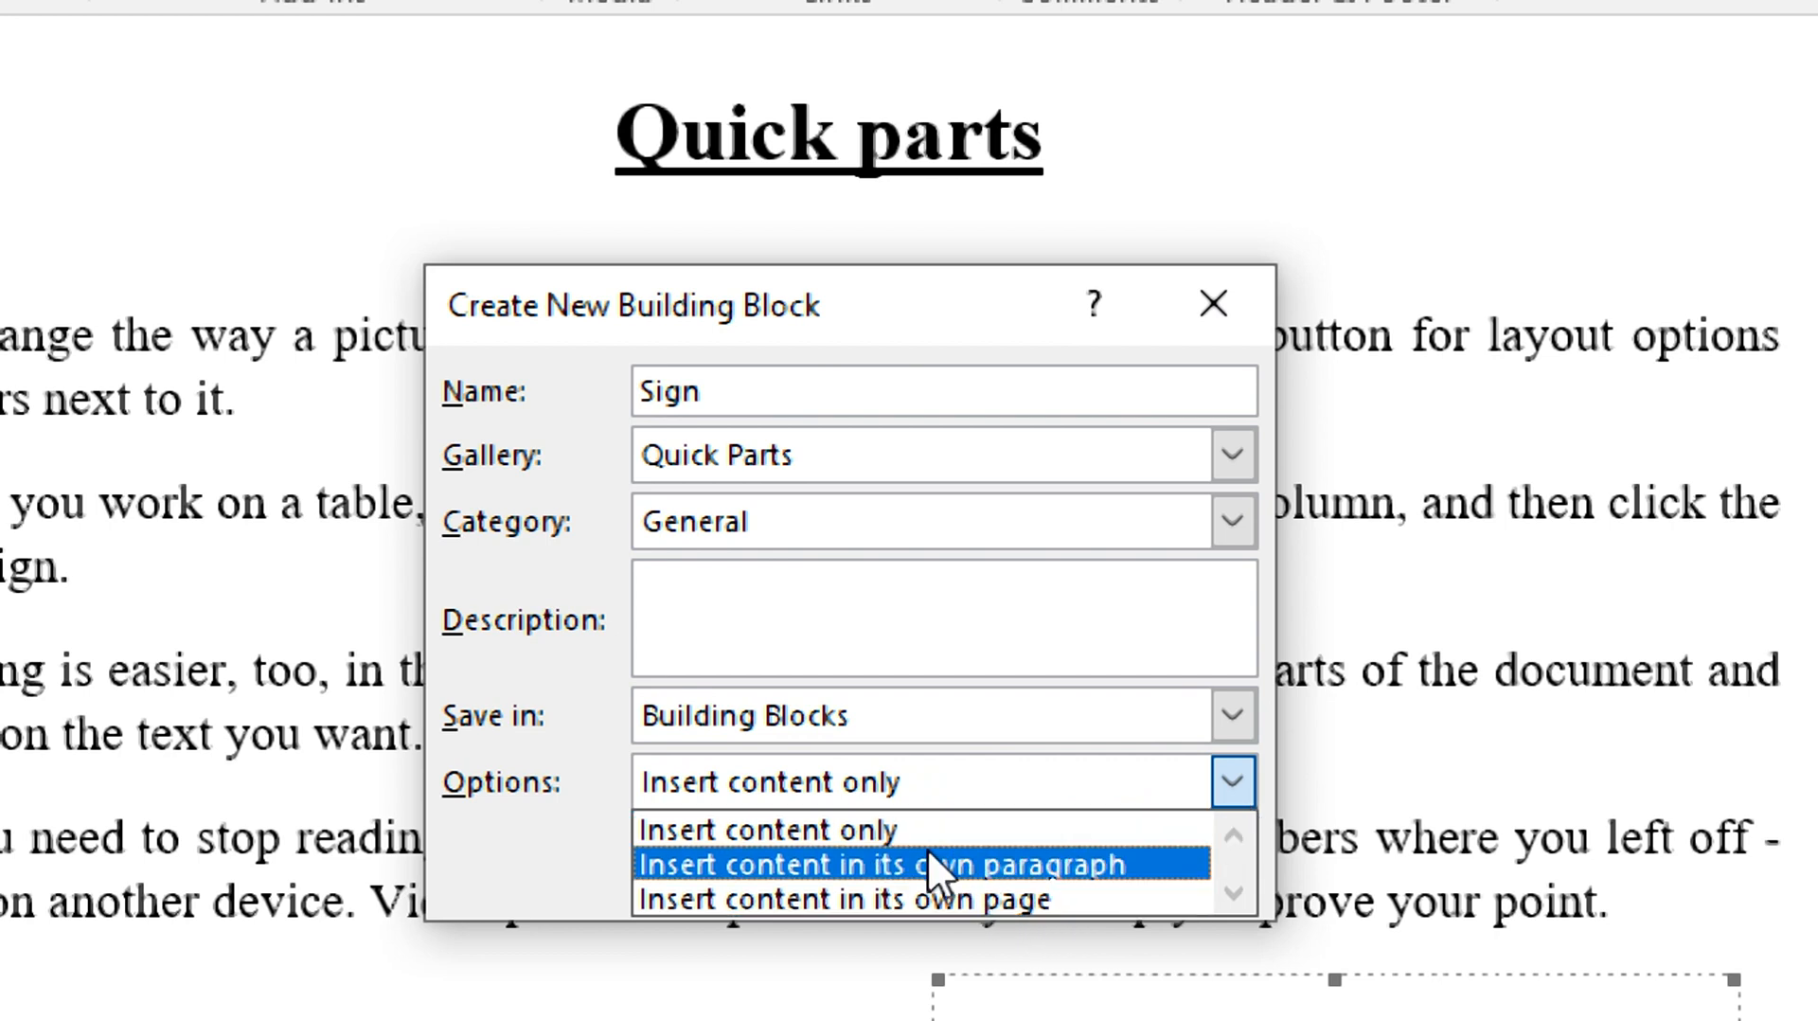
left_click(884, 821)
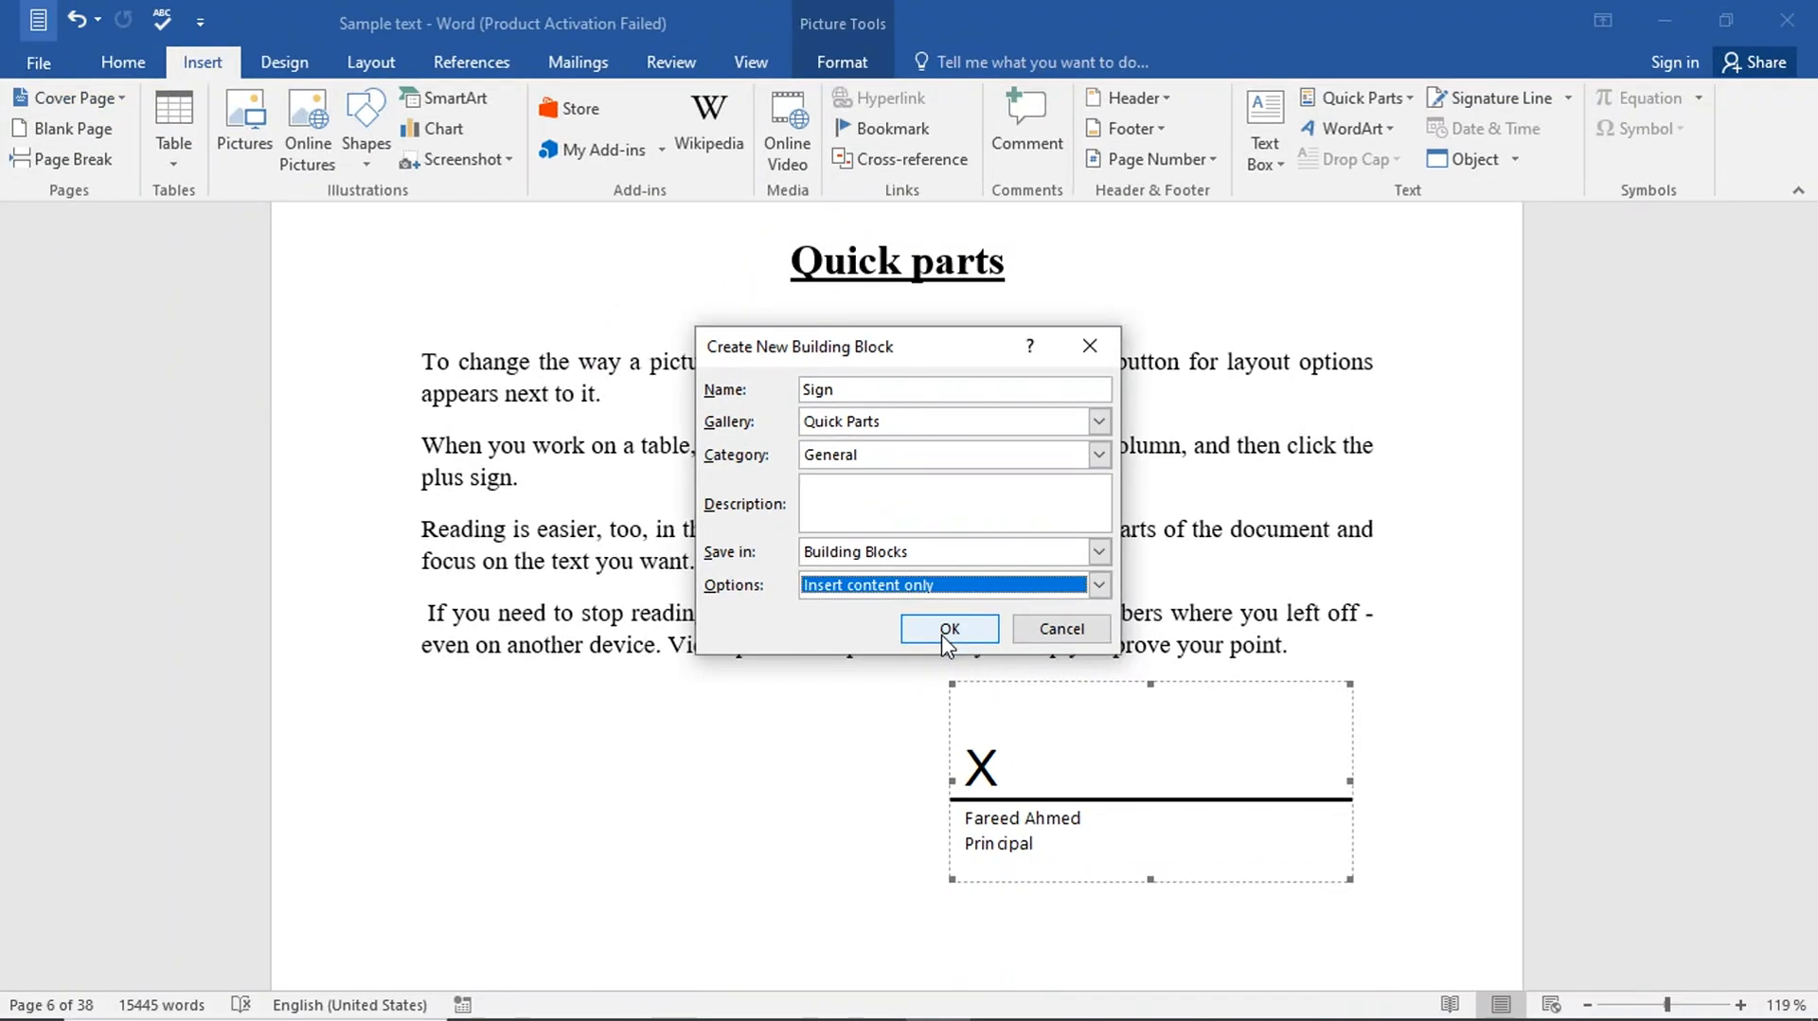
left_click(947, 641)
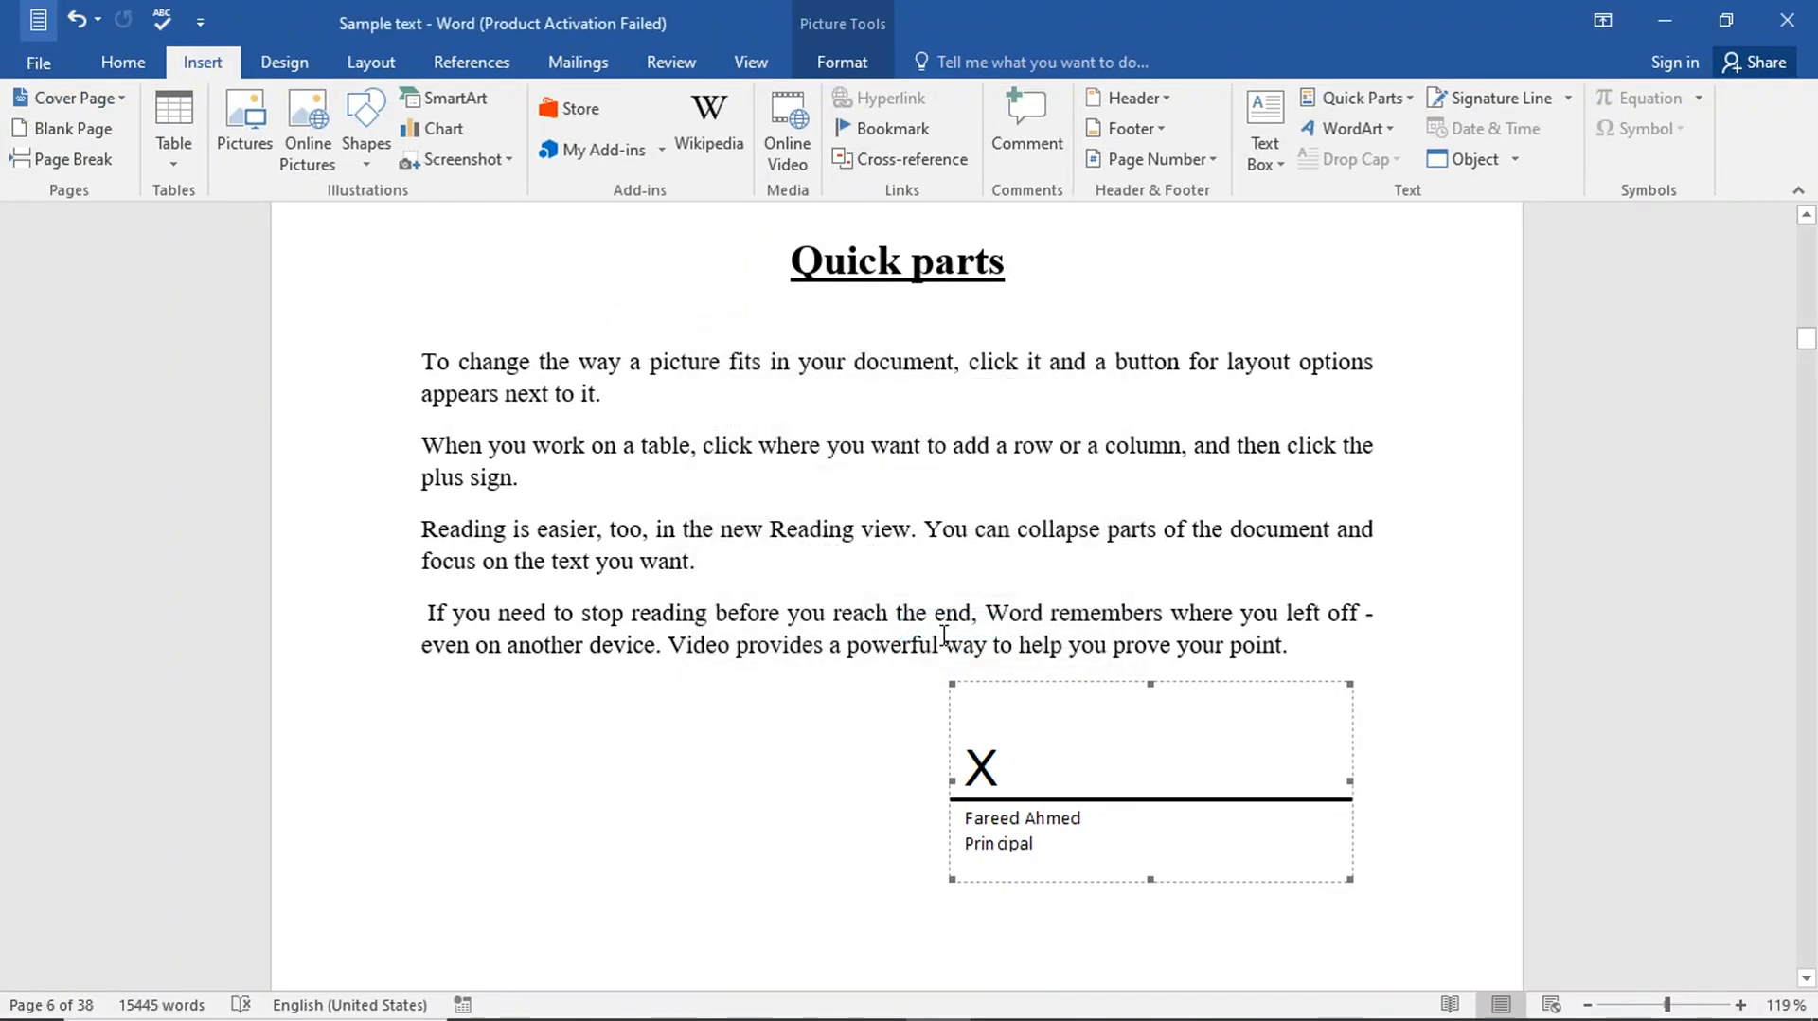
Add two empty paragraphs after the end of the Reading section on the next page
left_click(867, 795)
scroll(866, 795, "down", 10)
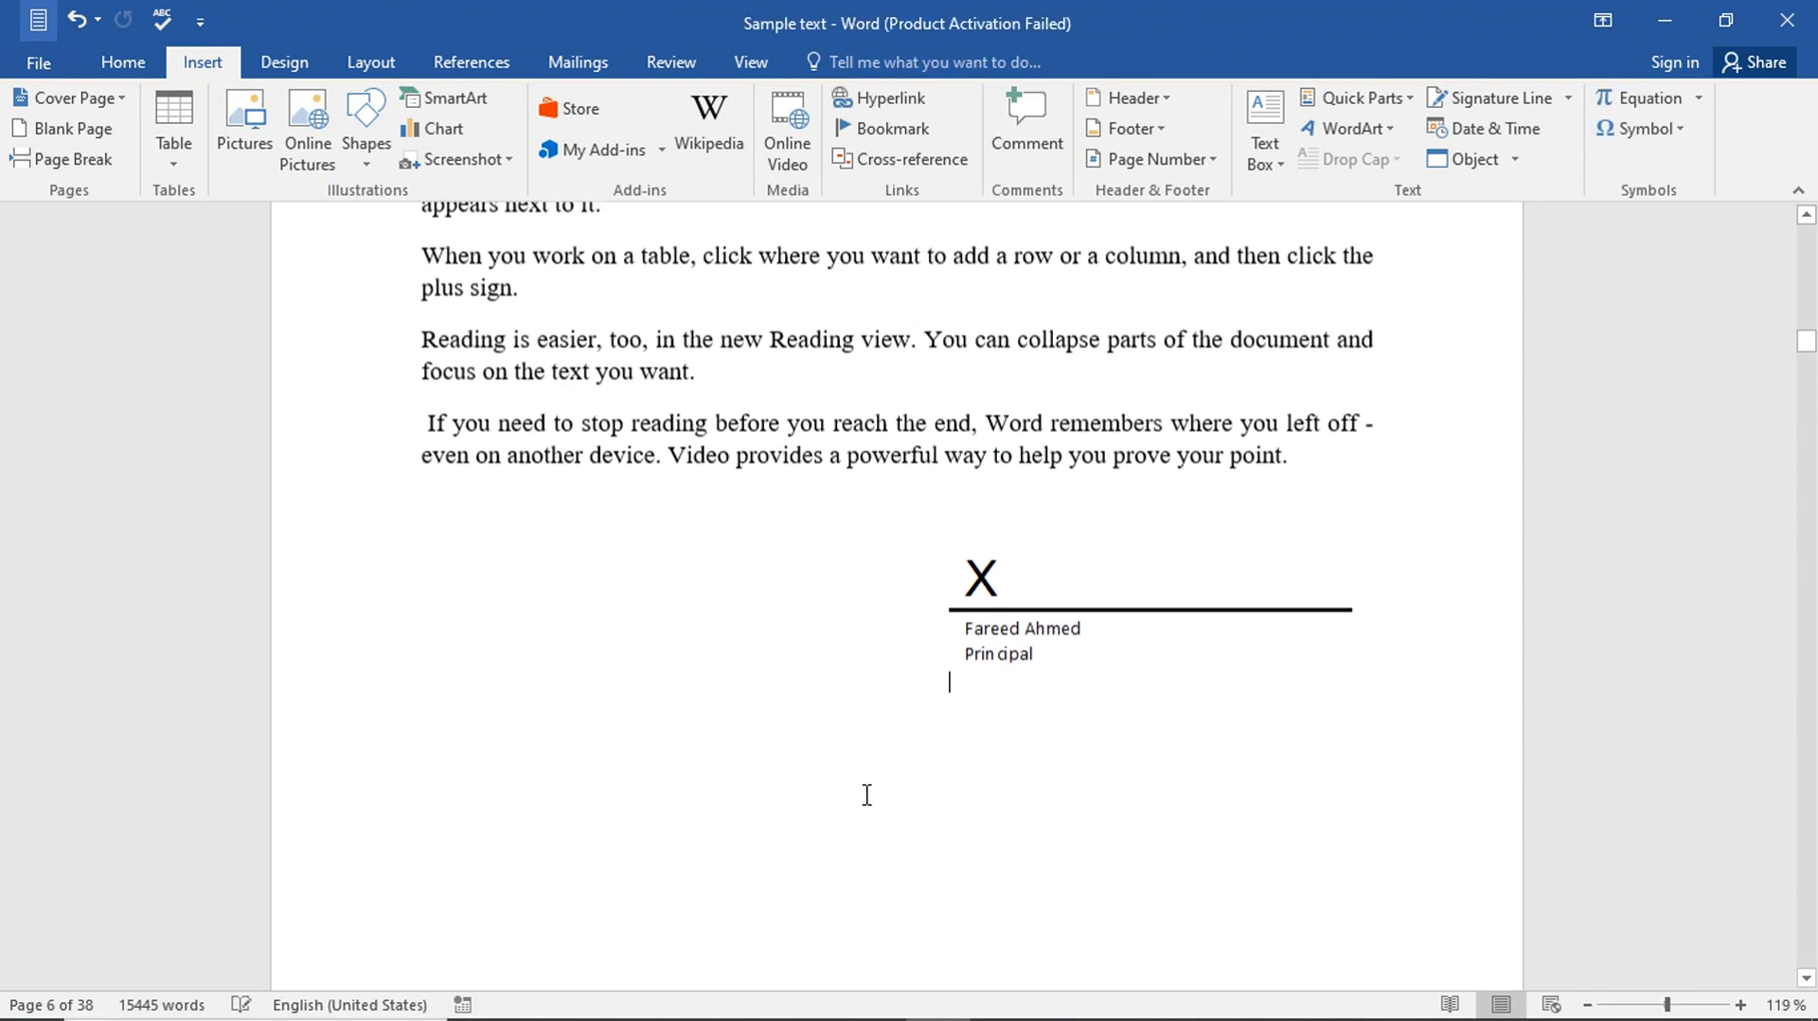
scroll(867, 795, "down", 5)
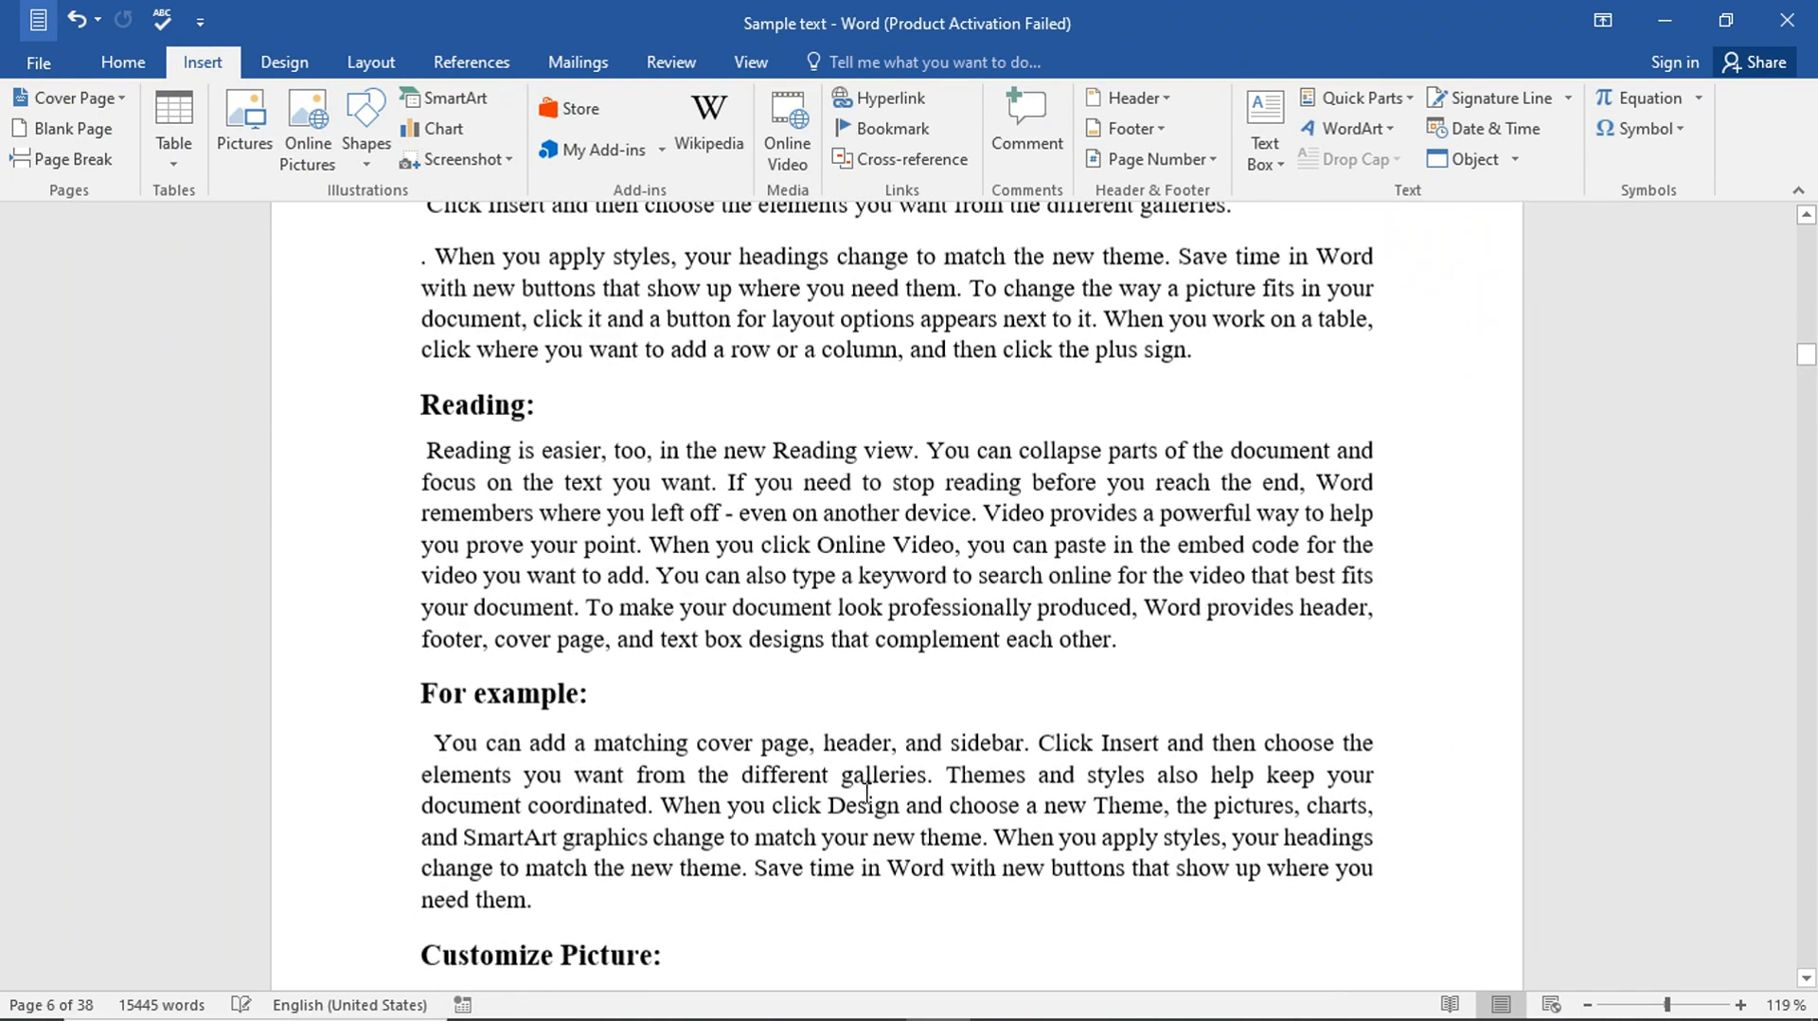
left_click(1169, 547)
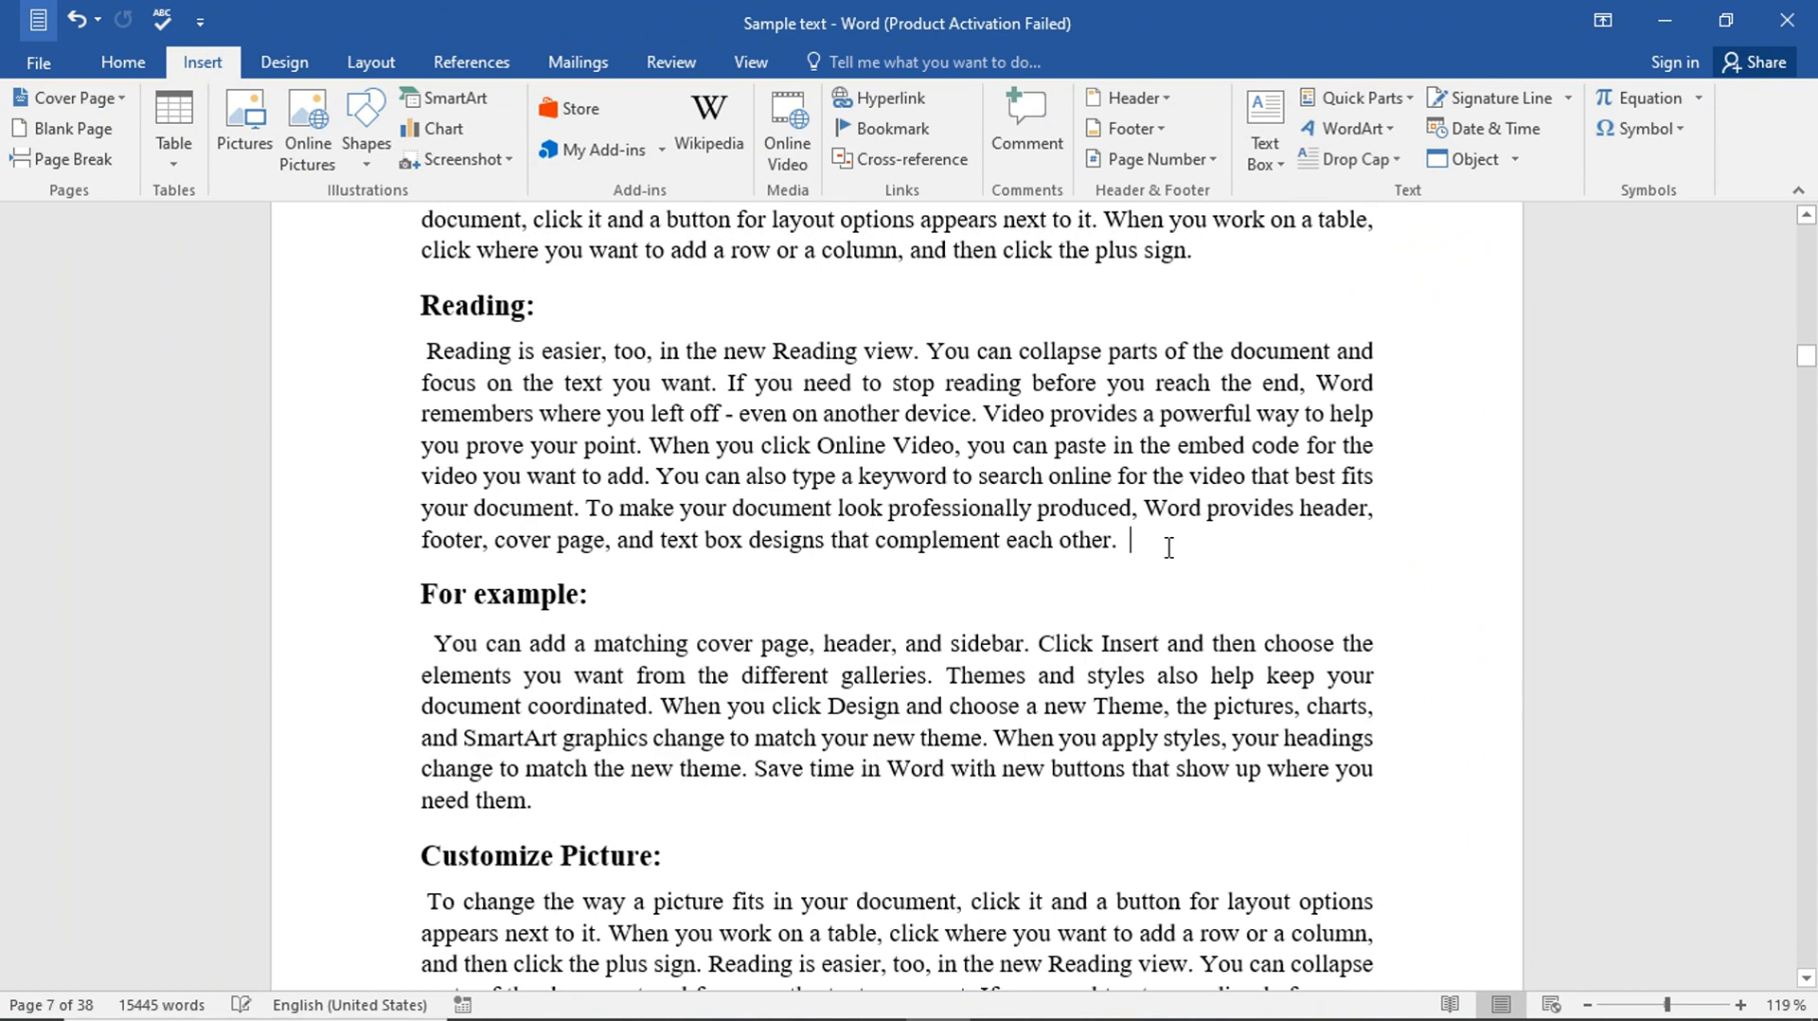
key("Return")
key("Return")
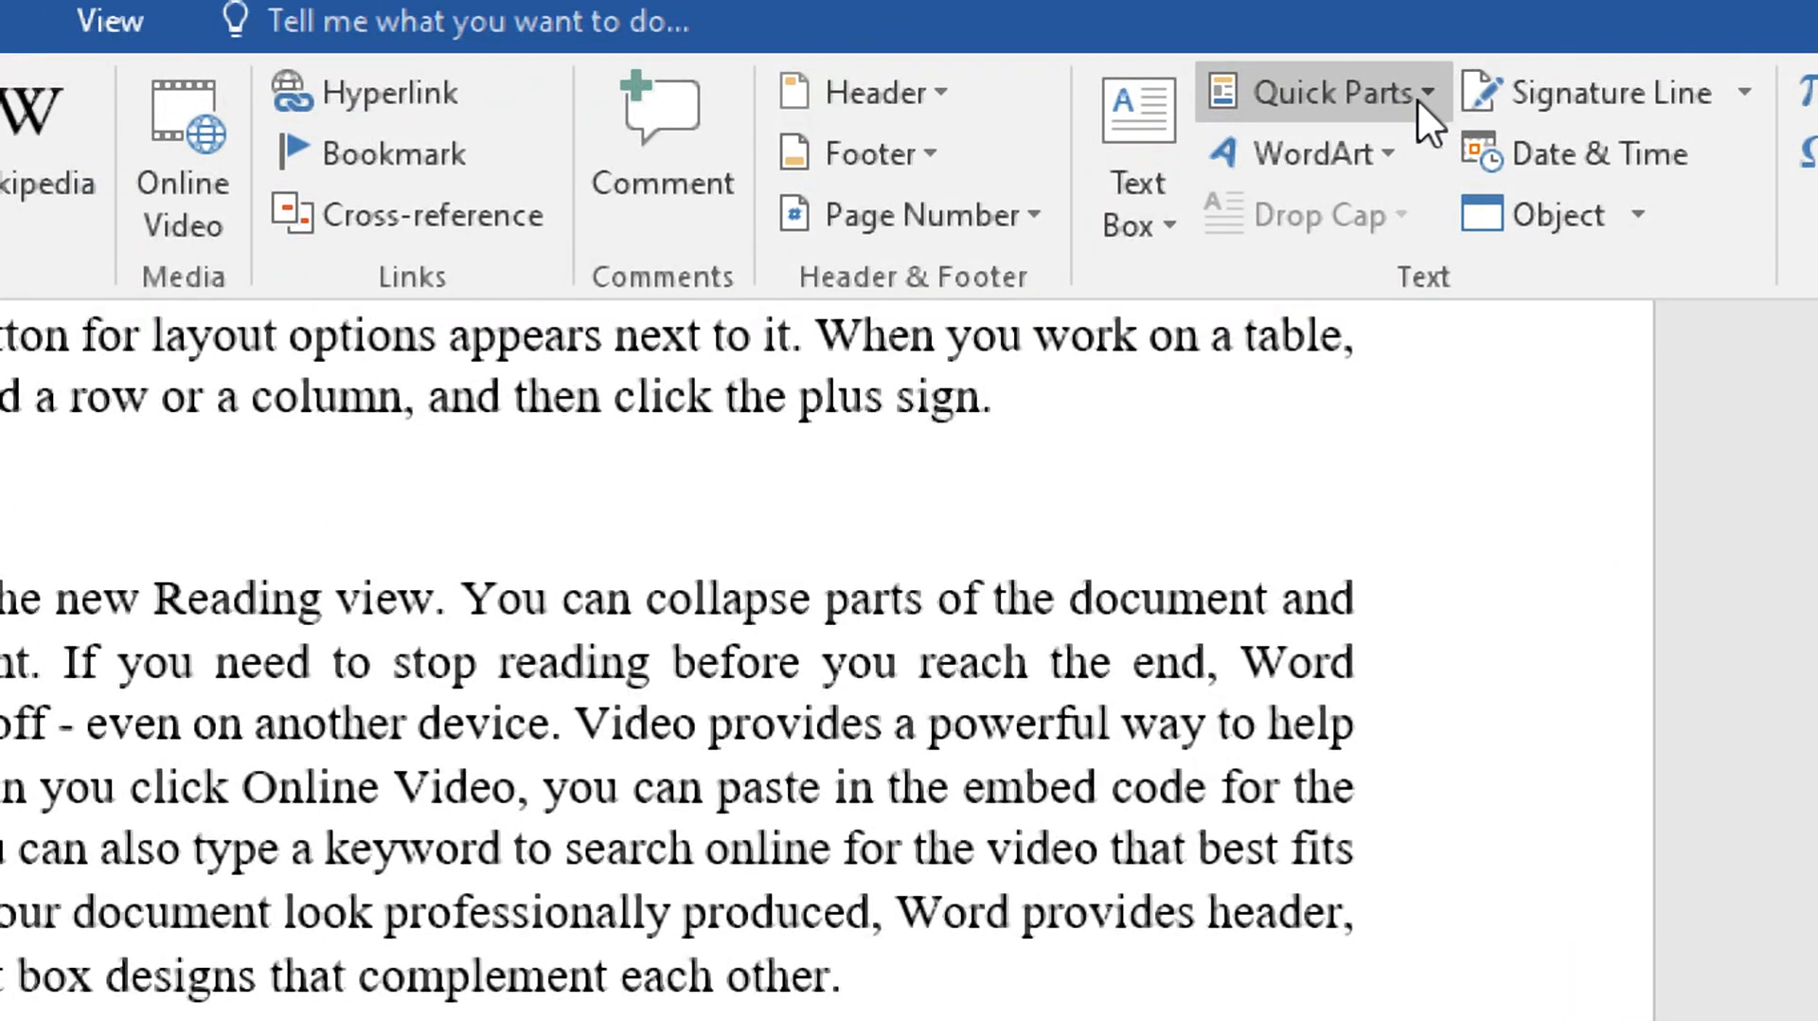
Insert the Sign quick part in the empty paragraph below the Reading section
left_click(1407, 100)
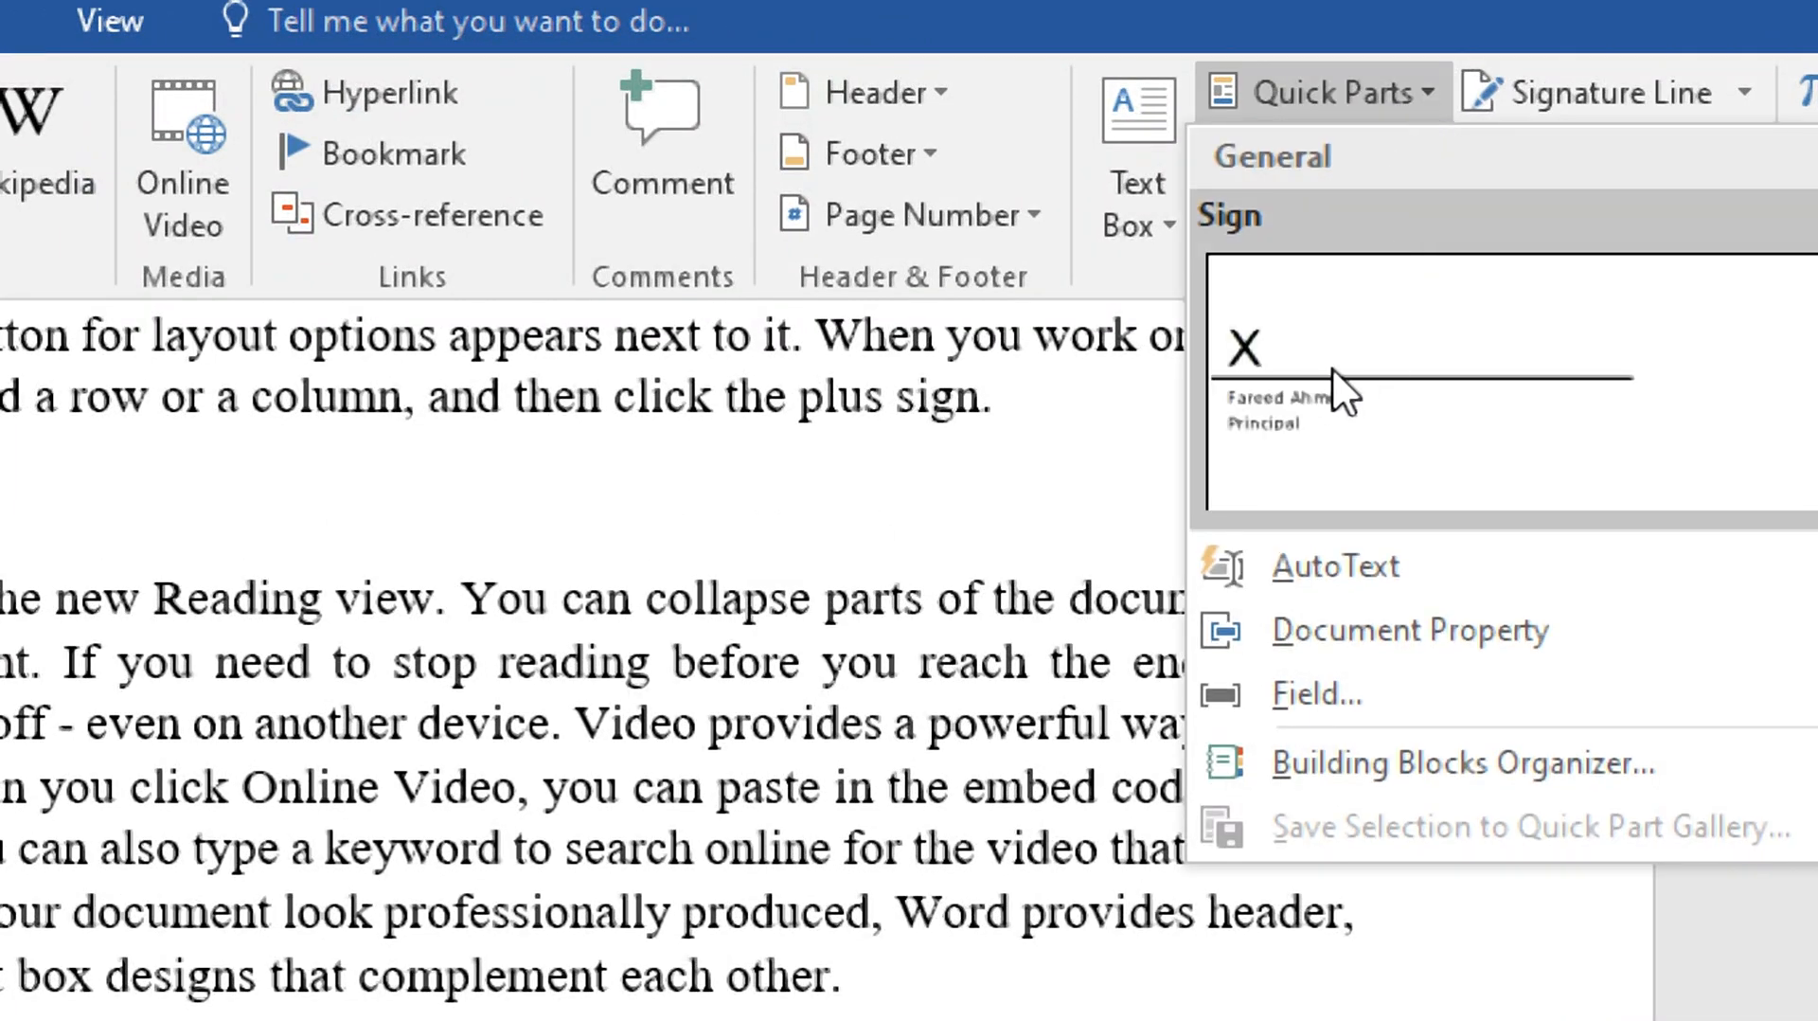
left_click(1332, 368)
key("super")
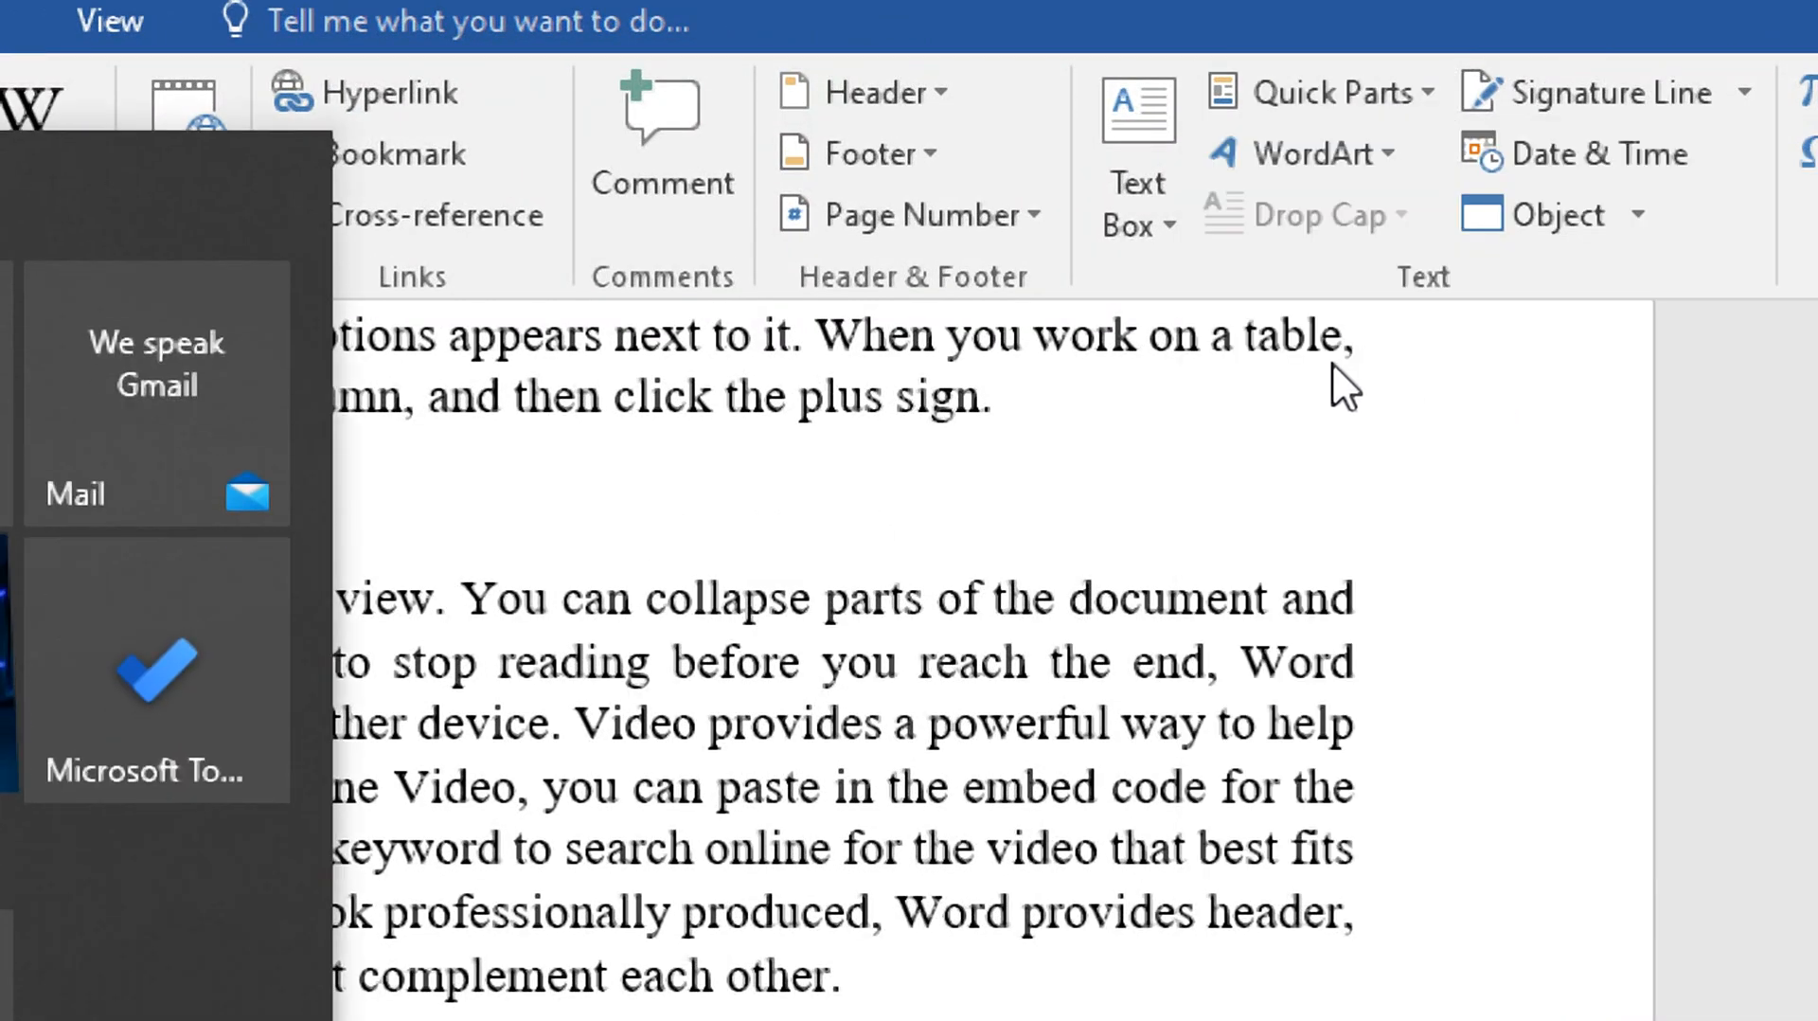
key("Escape")
left_click(1418, 100)
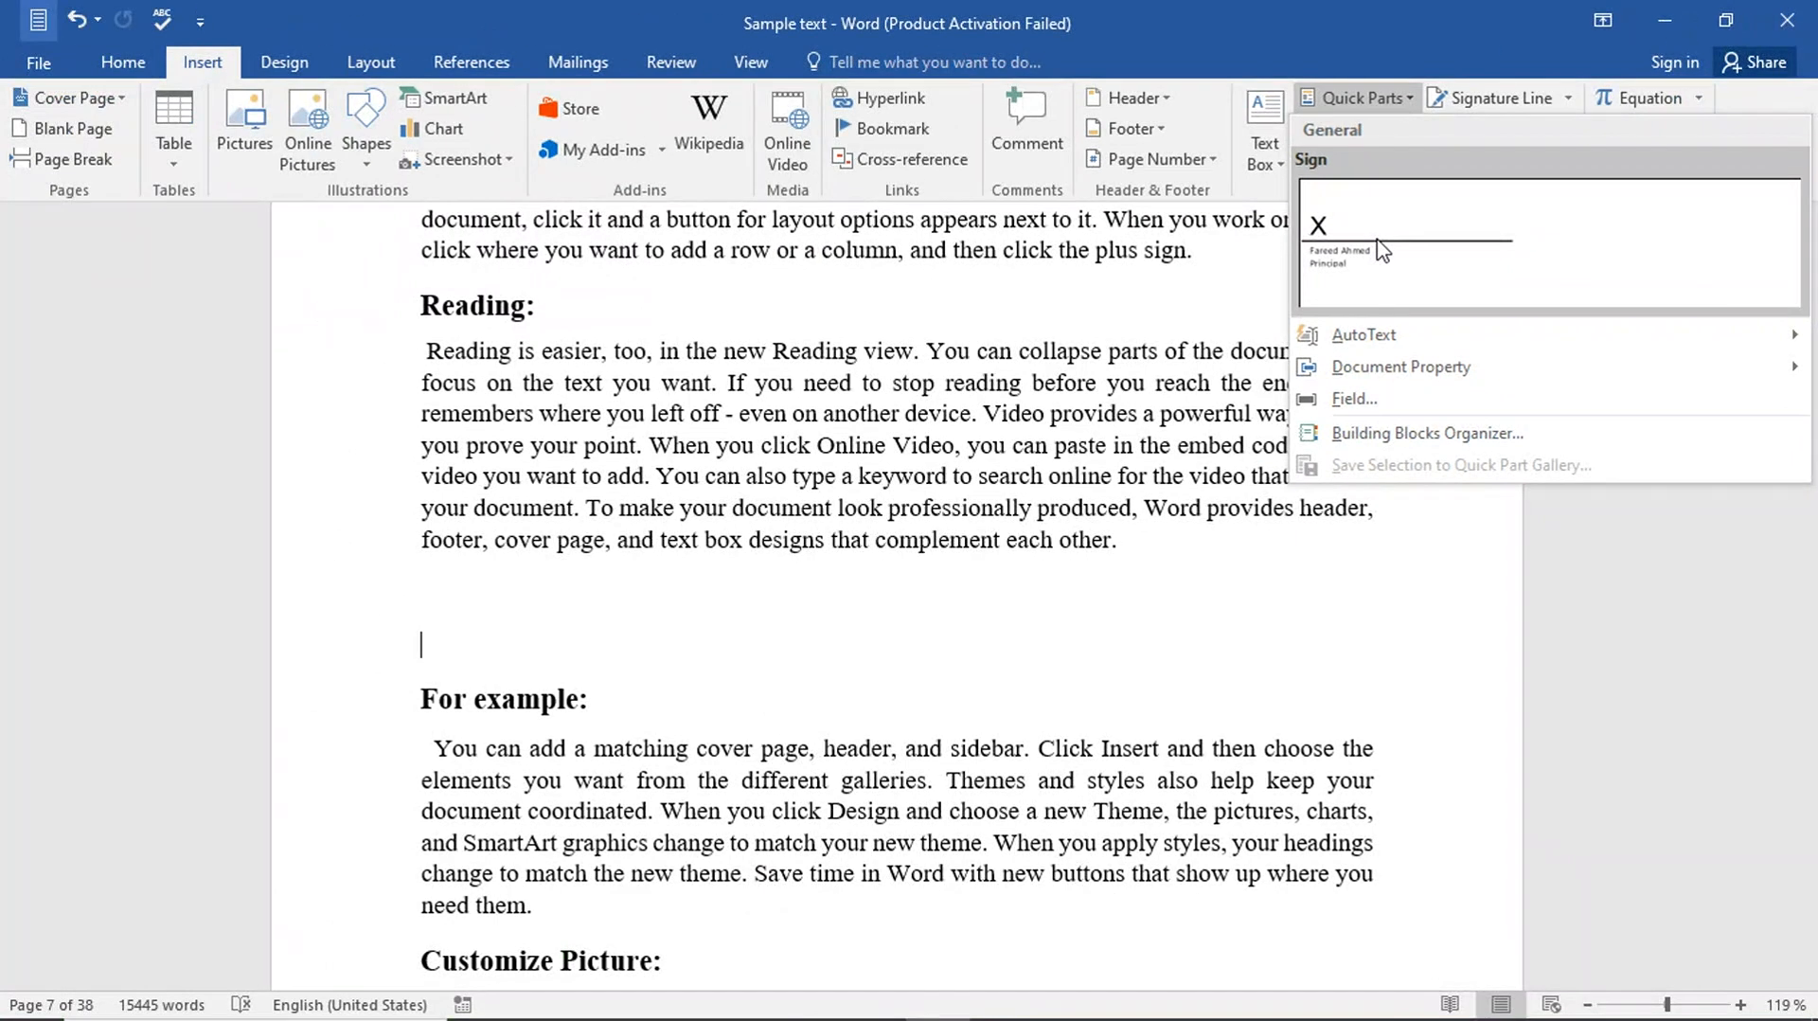
left_click(1362, 399)
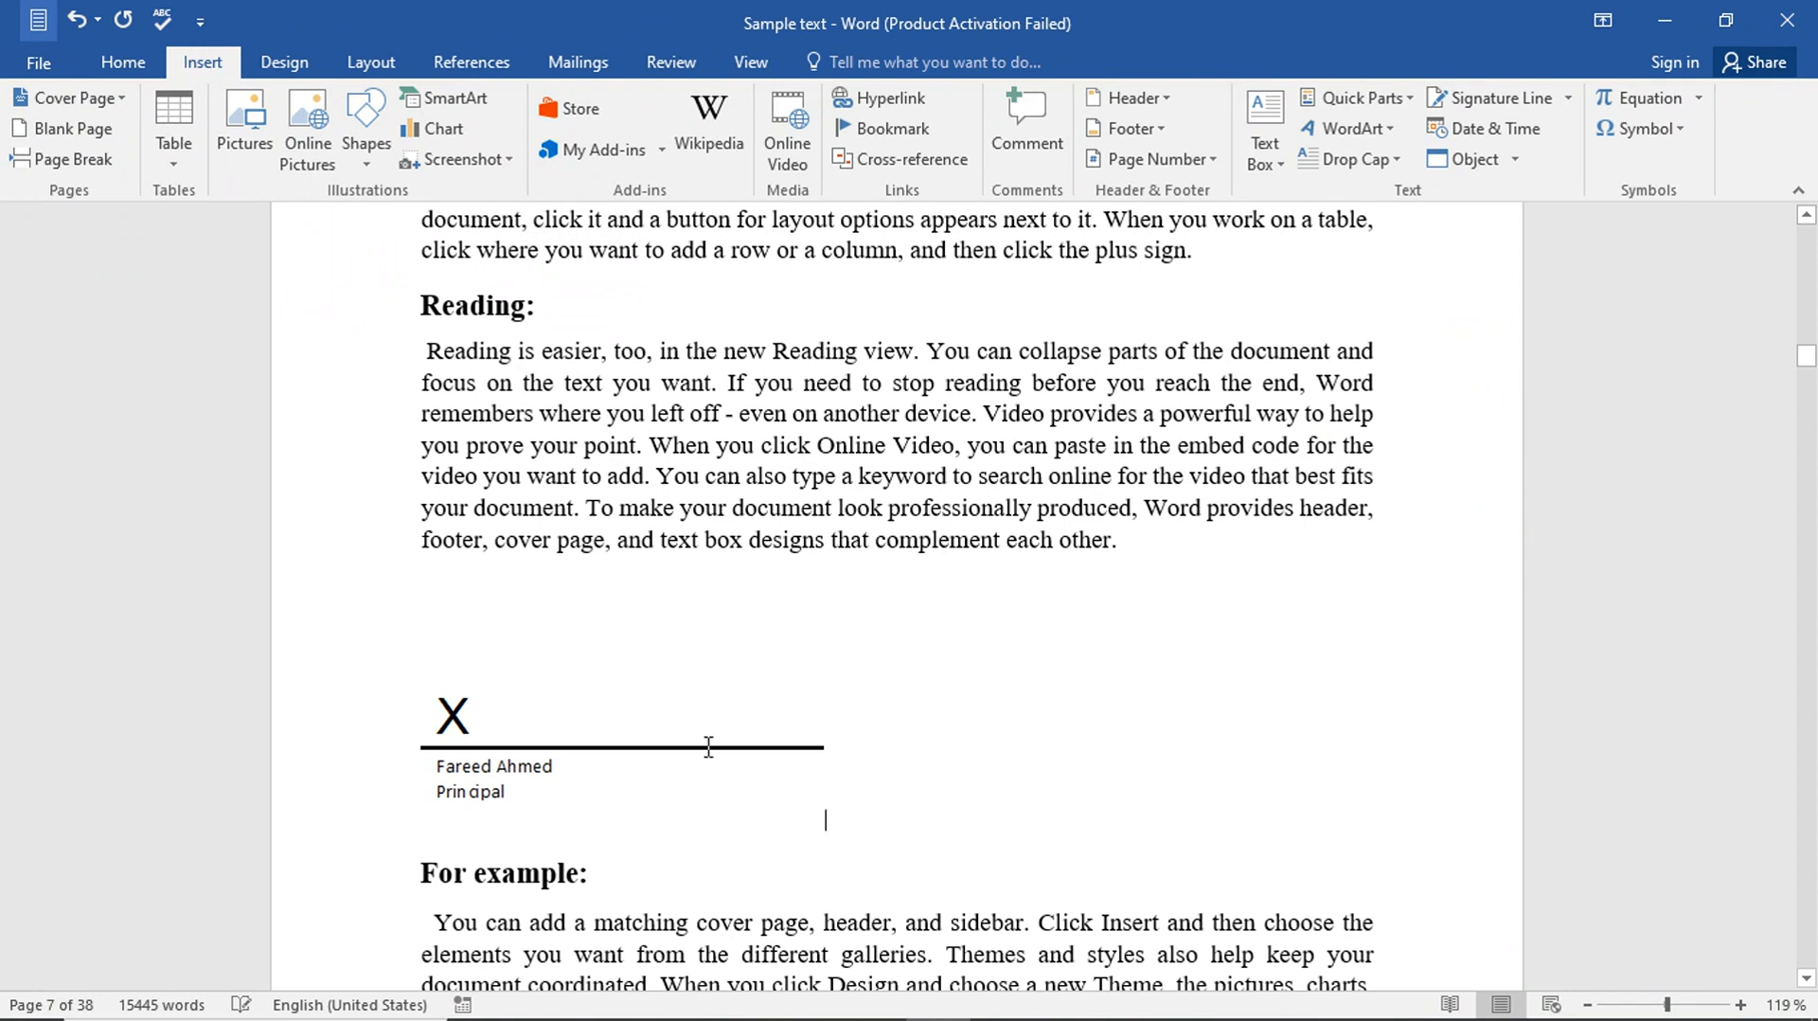
Insert the Sign quick part after "need them." at the end of the For example section above Customize Picture
scroll(662, 720, "down", 9)
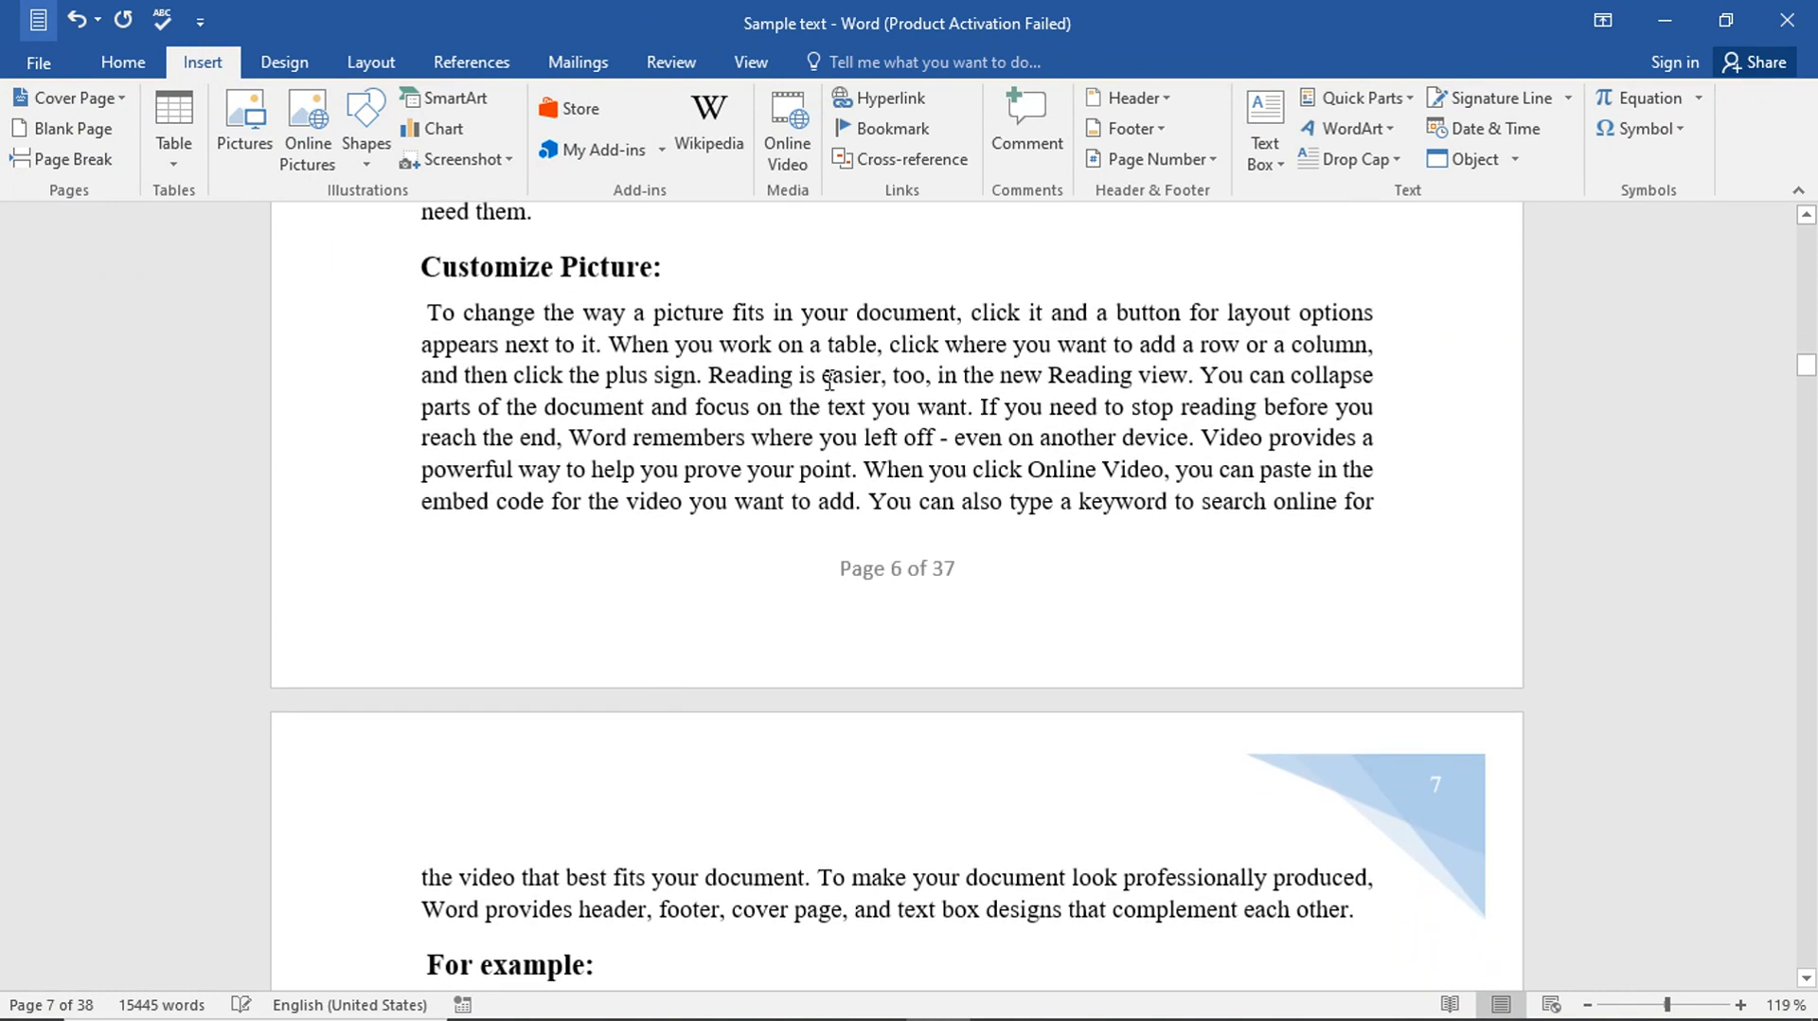
scroll(833, 390, "up", 2)
left_click(771, 412)
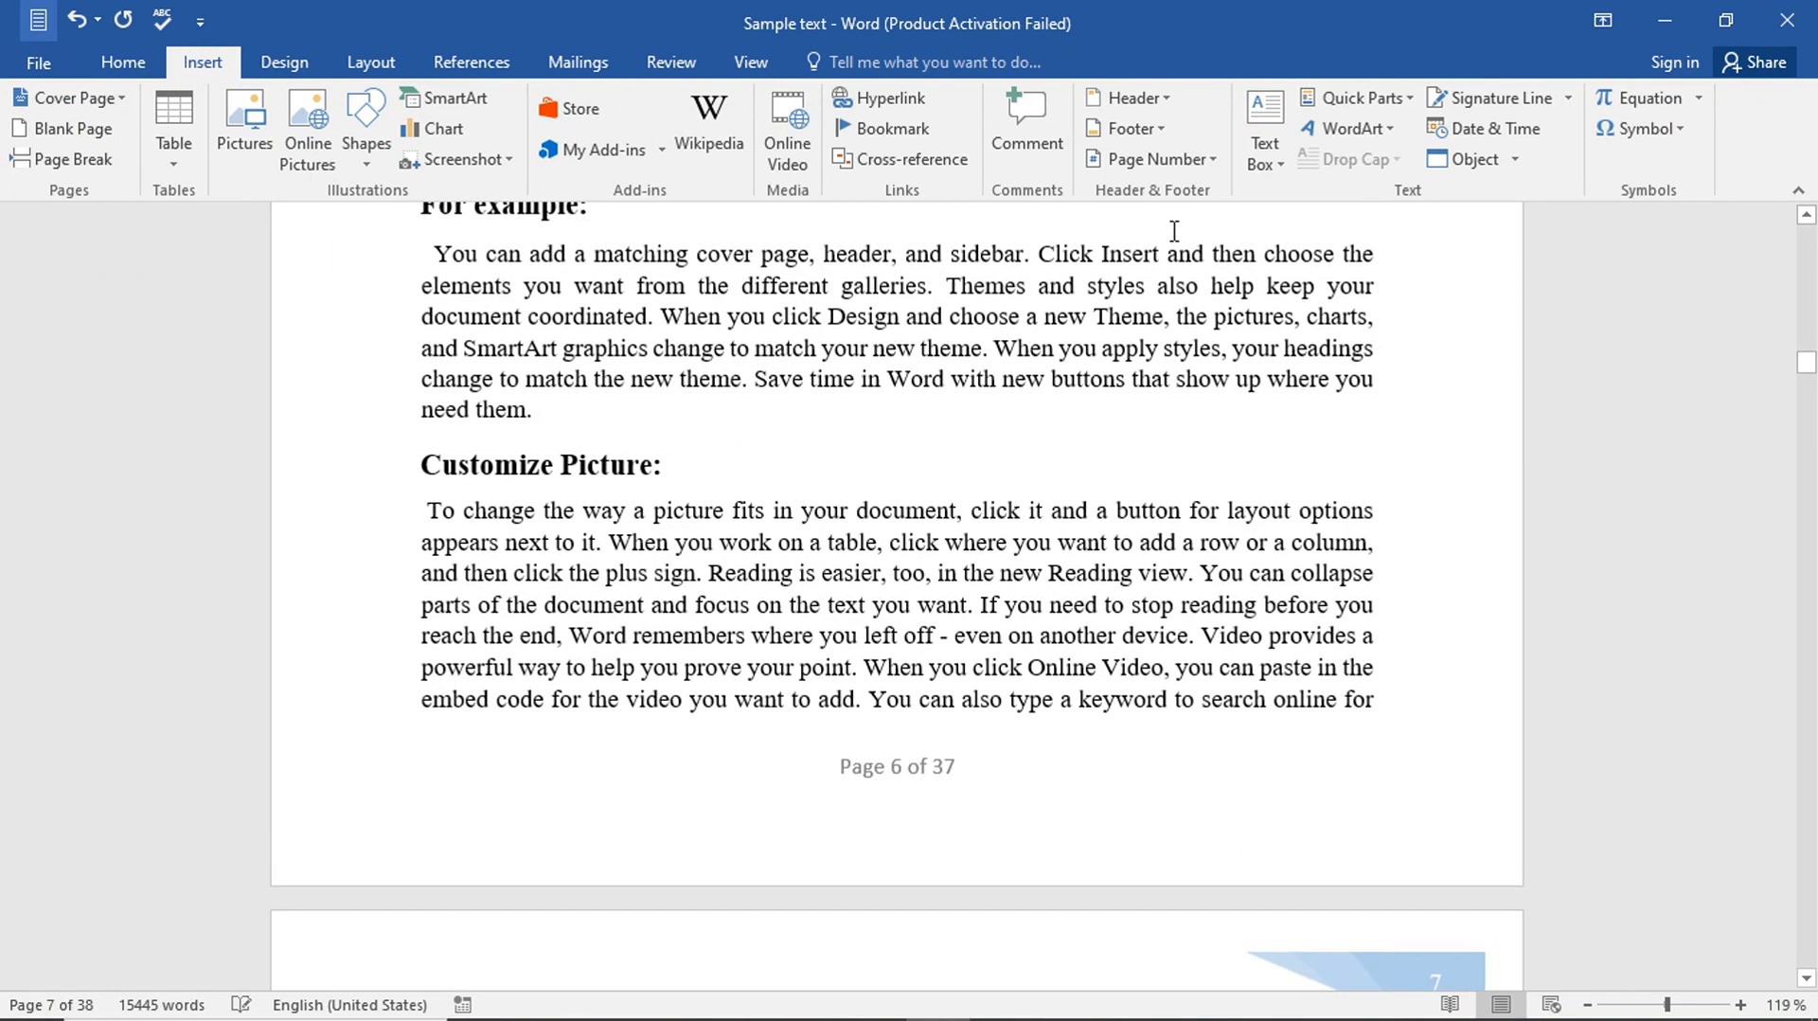
left_click(1398, 99)
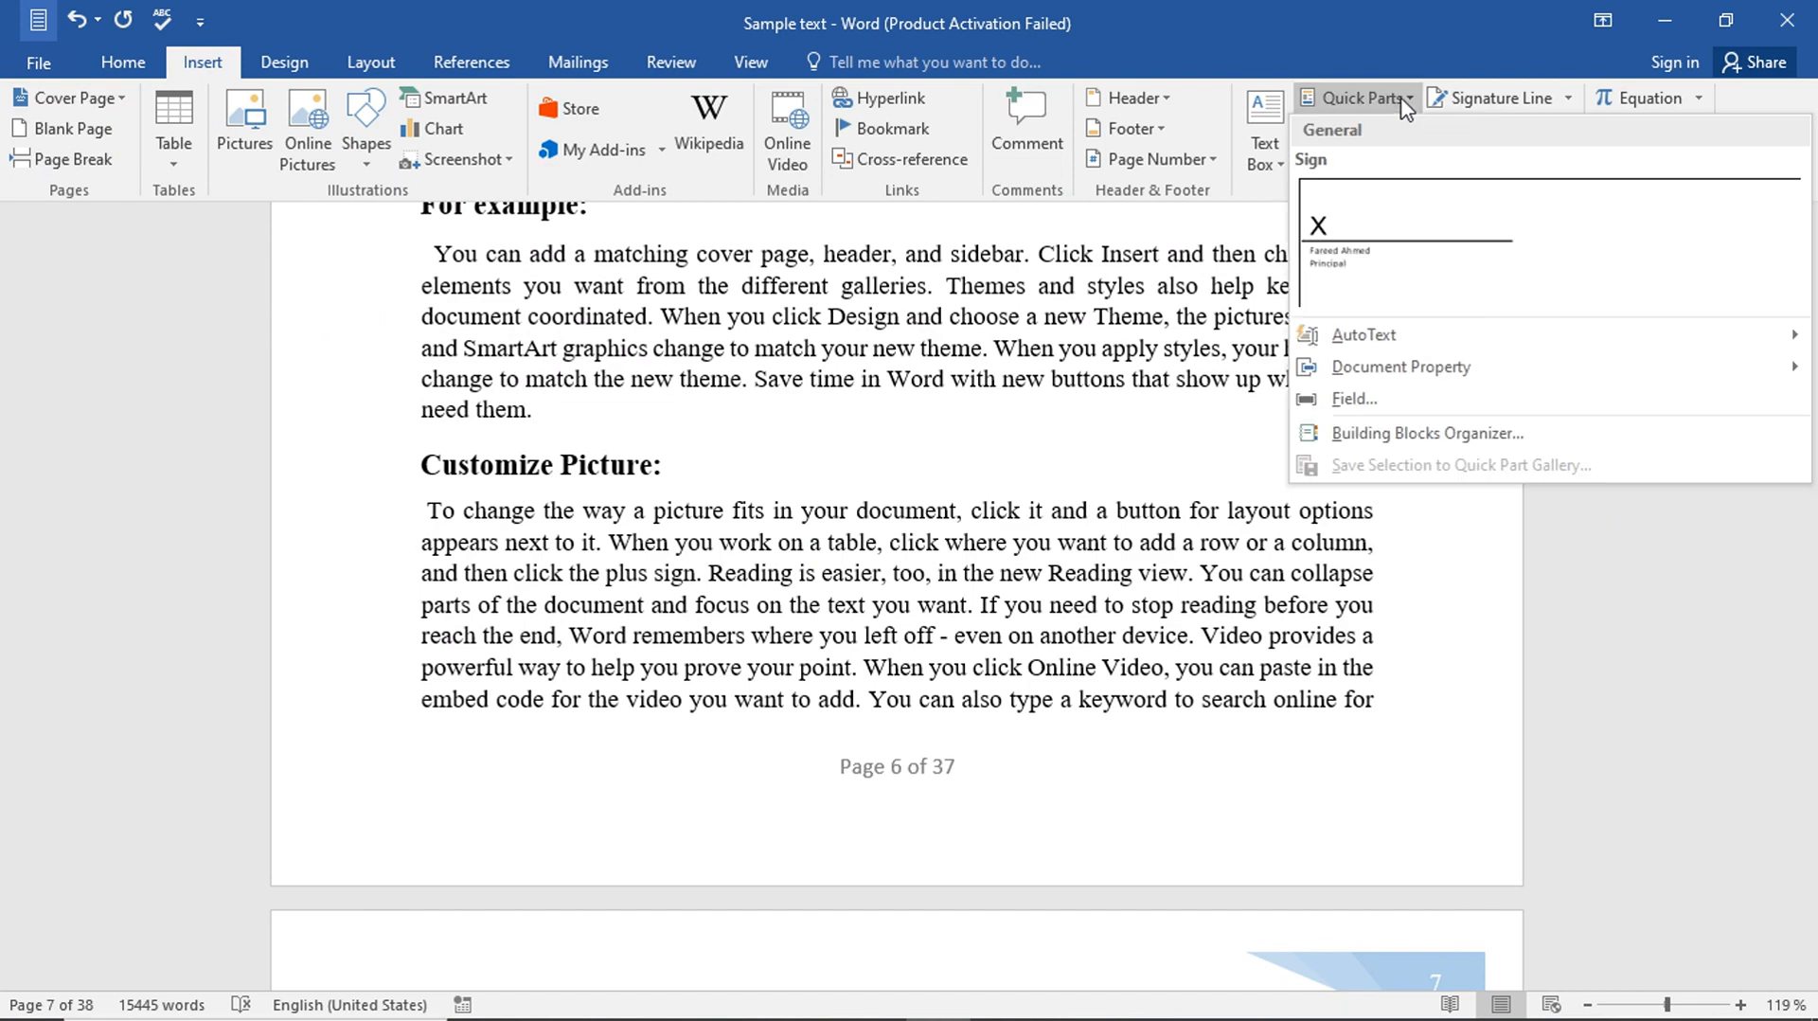
left_click(1415, 216)
scroll(1010, 451, "up", 1)
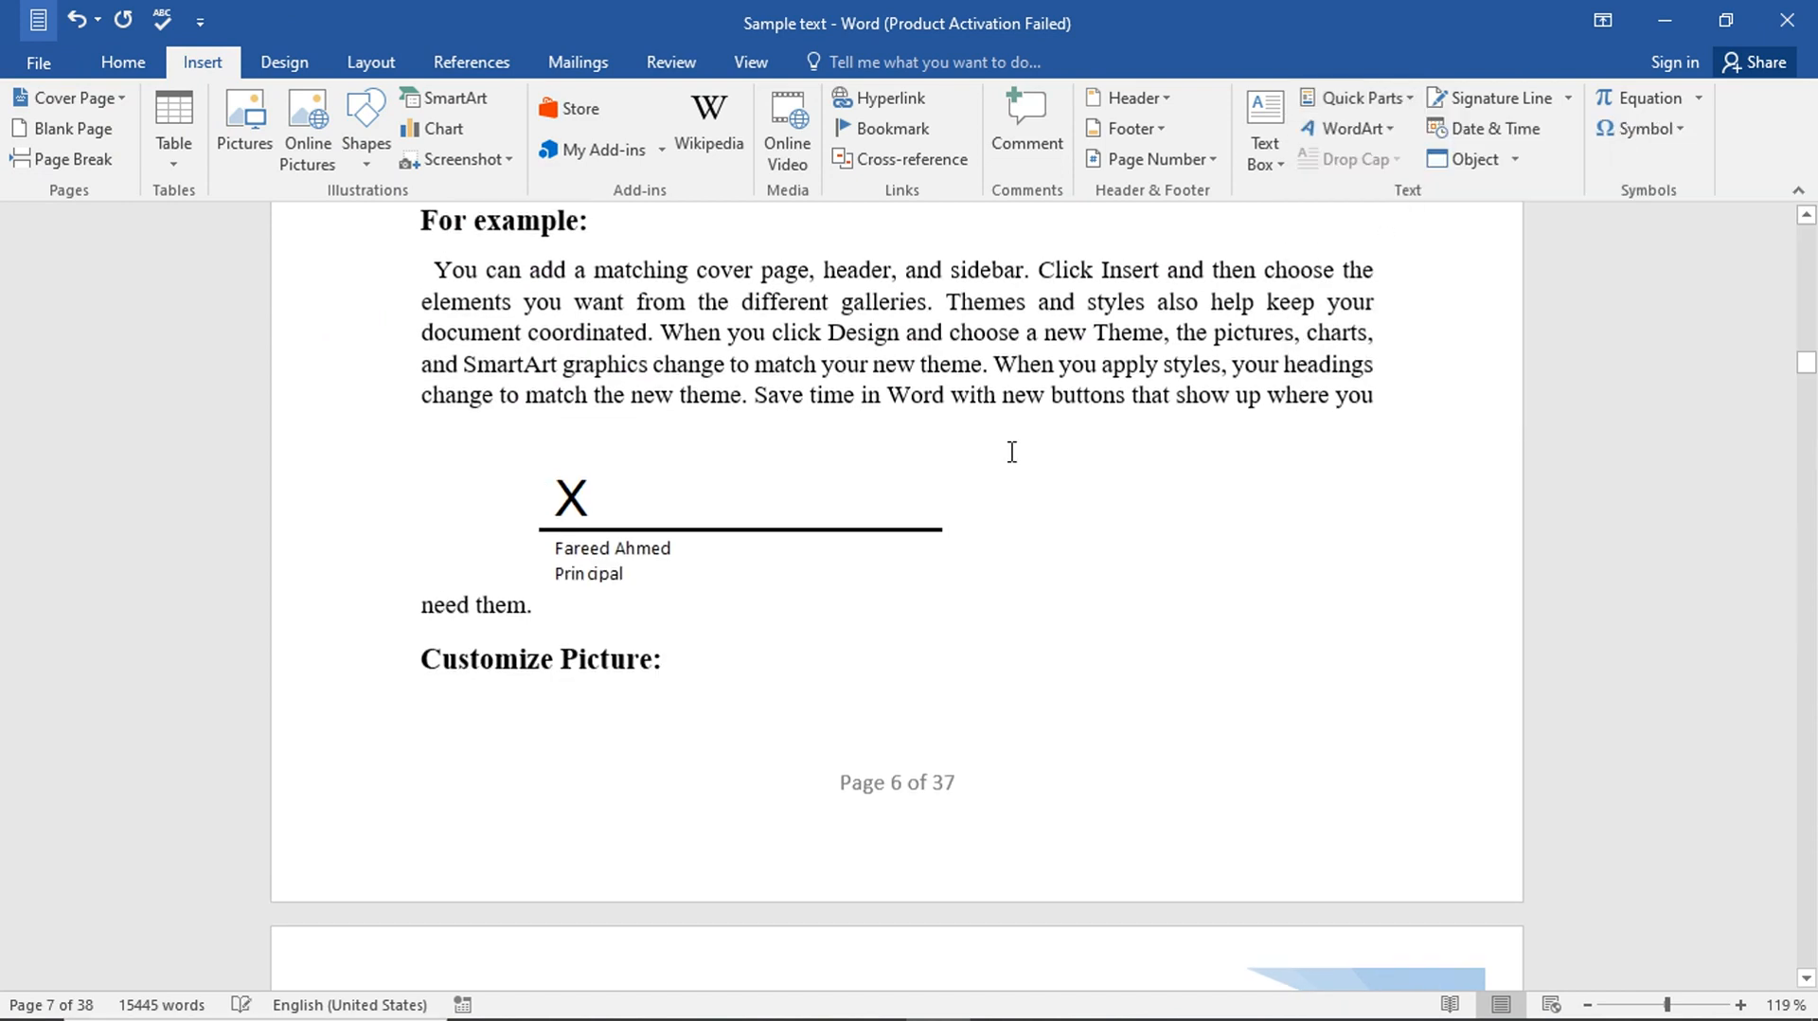
Save the Elements and Reading sections above the signature line to the AutoText gallery under the name para
scroll(772, 526, "up", 6)
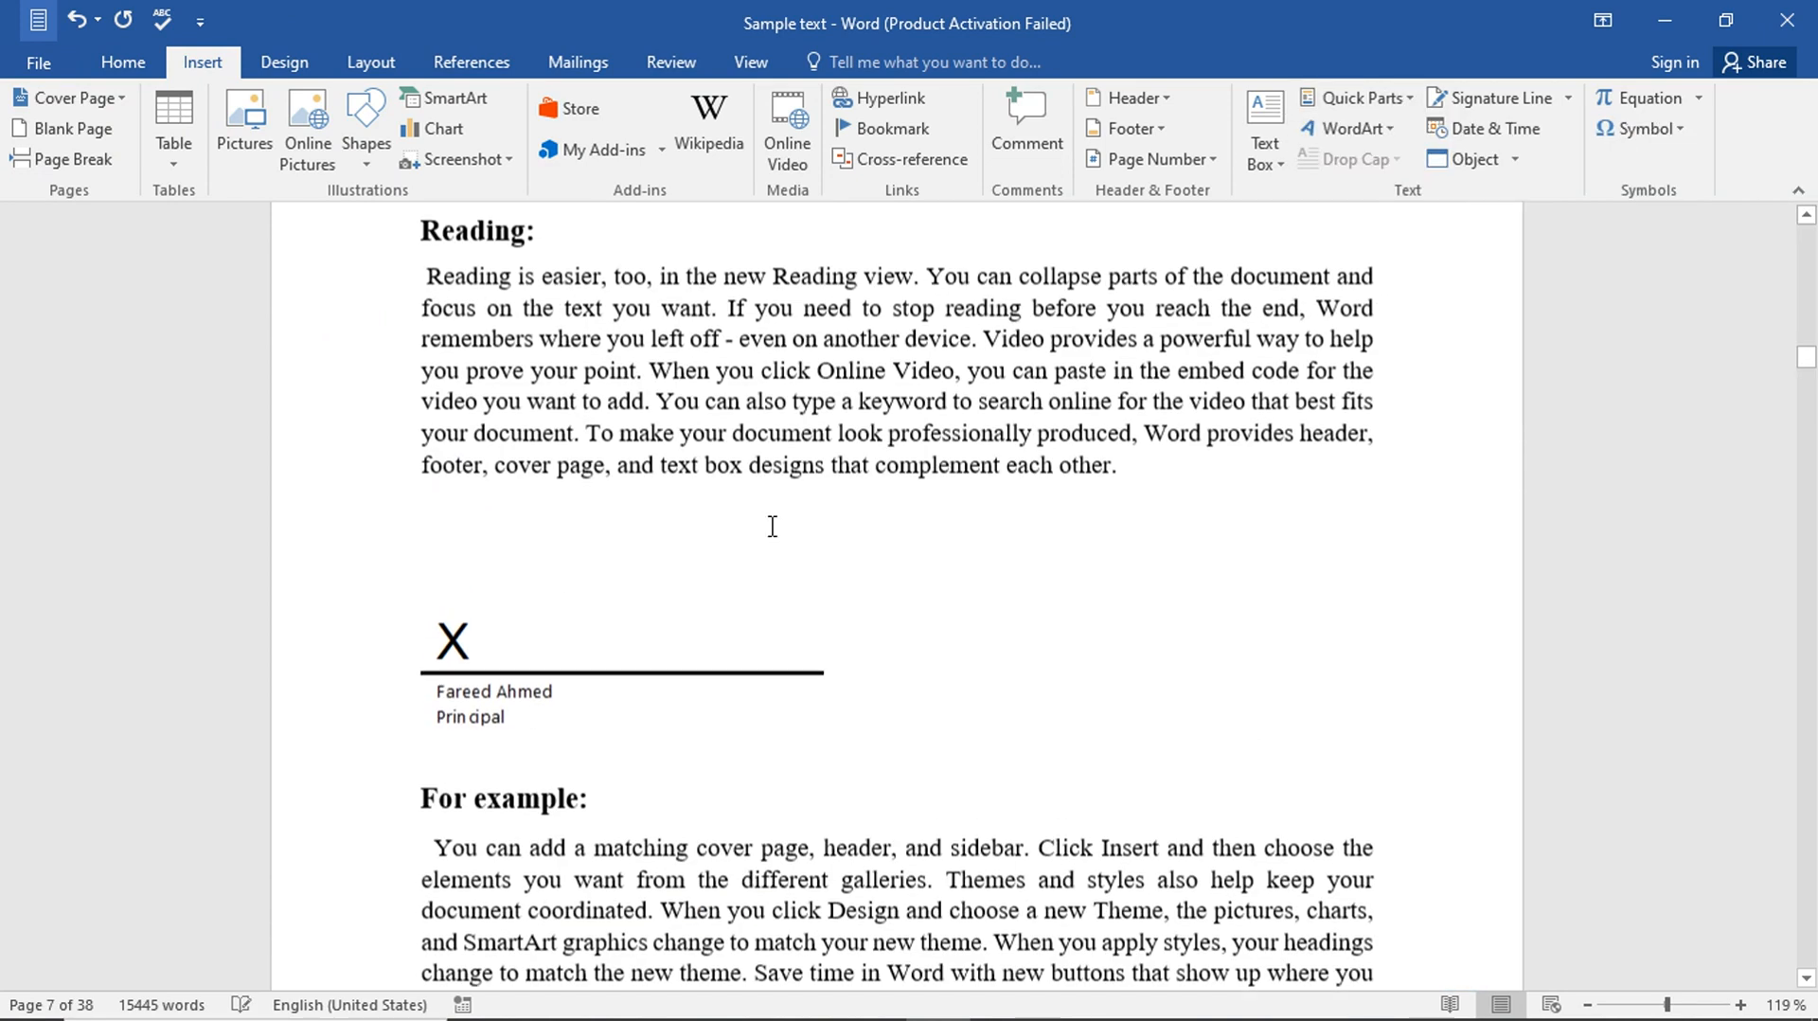
scroll(594, 673, "up", 3)
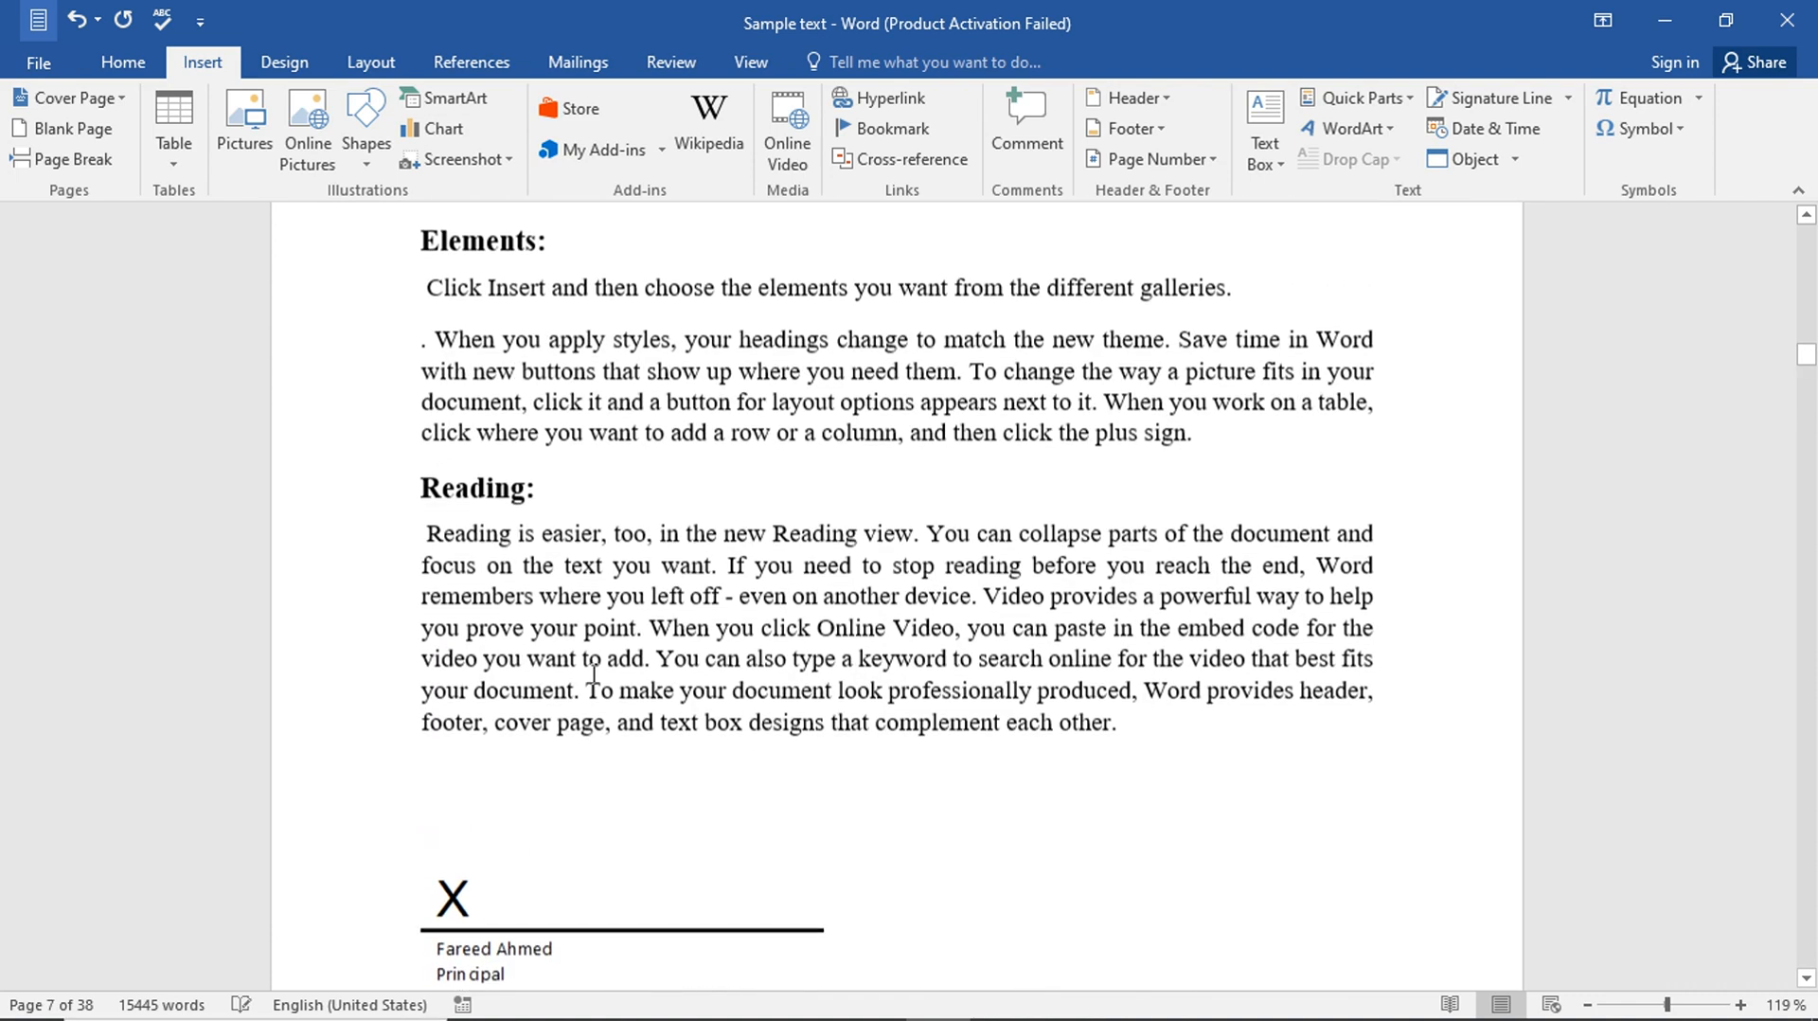
left_click_drag(347, 277, 316, 753)
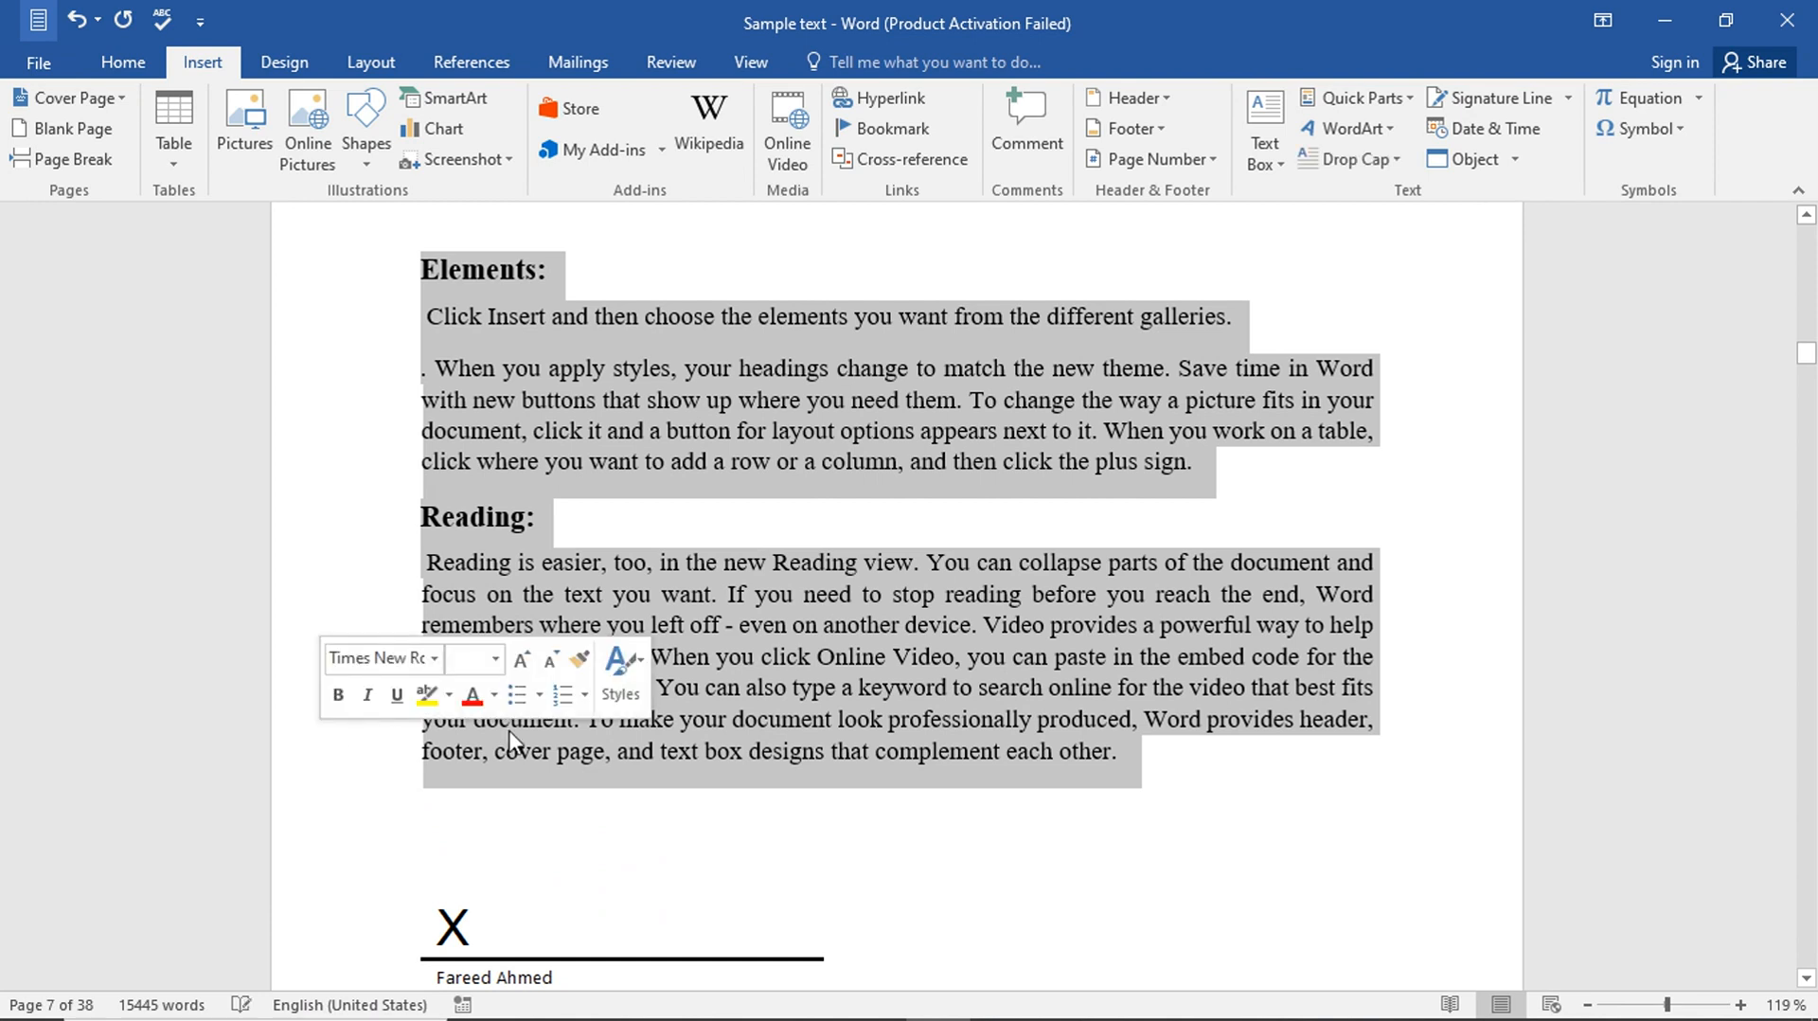
right_click(753, 641)
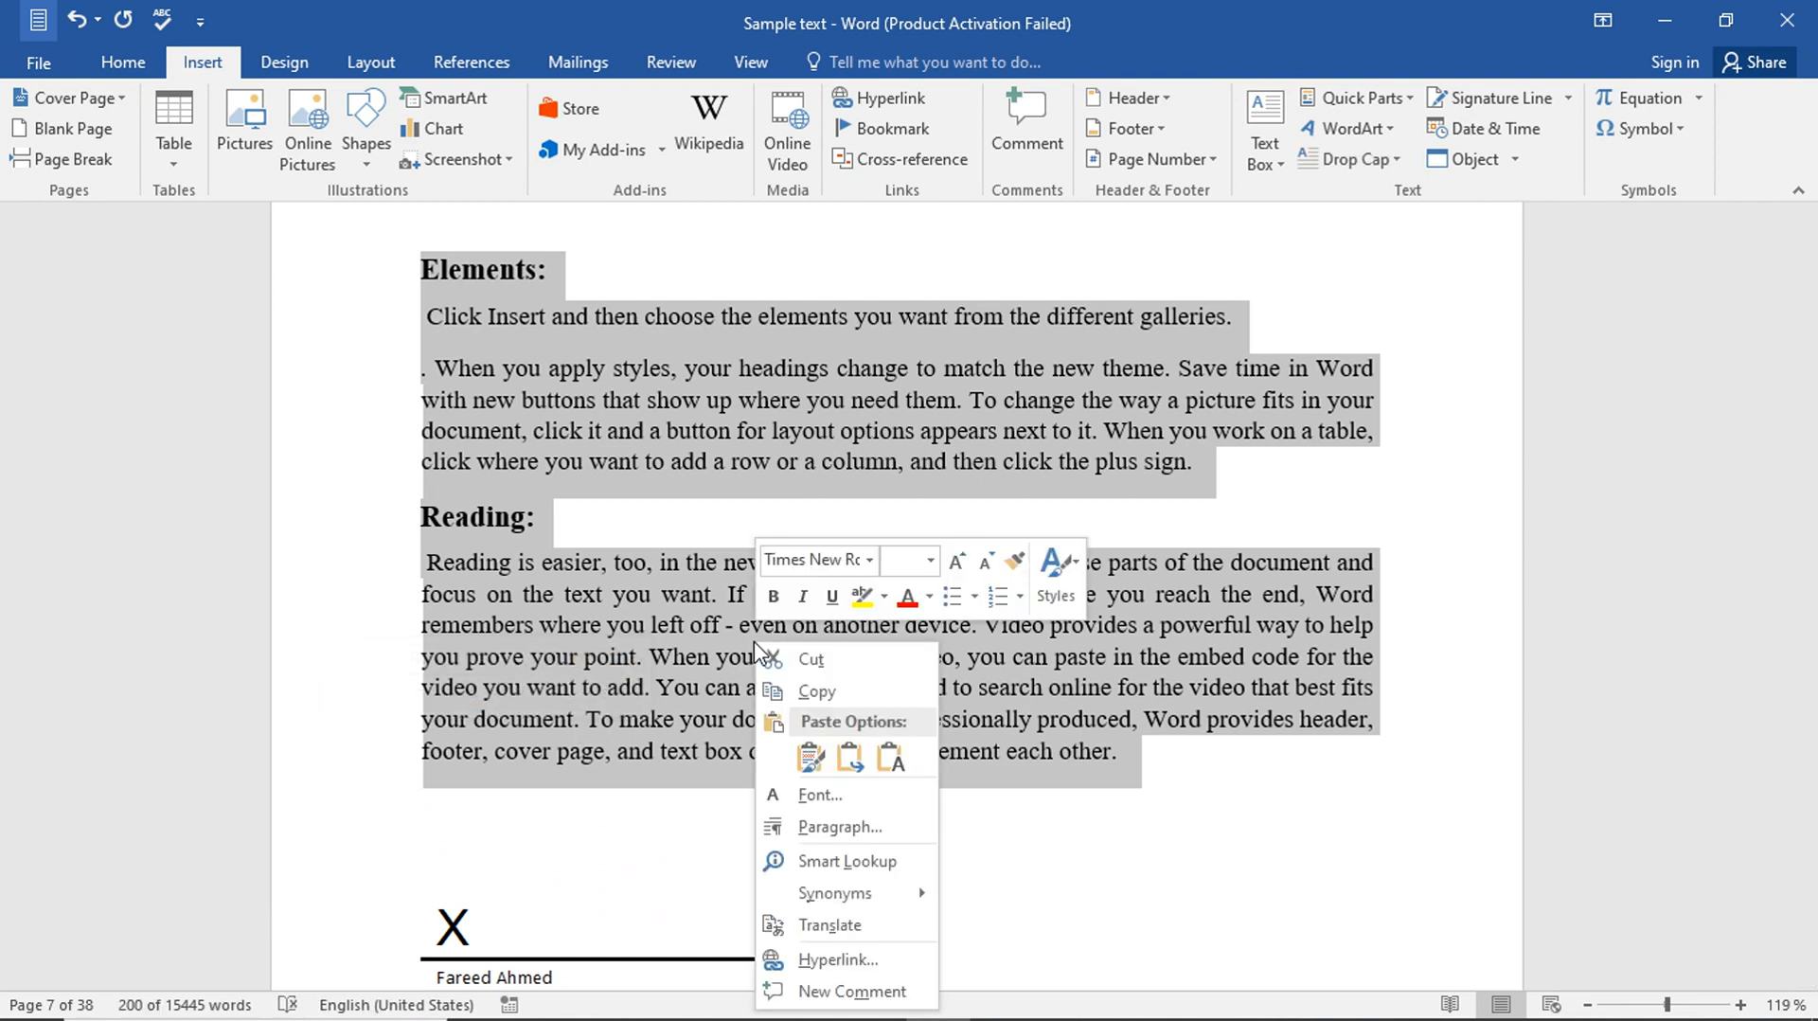
left_click(636, 644)
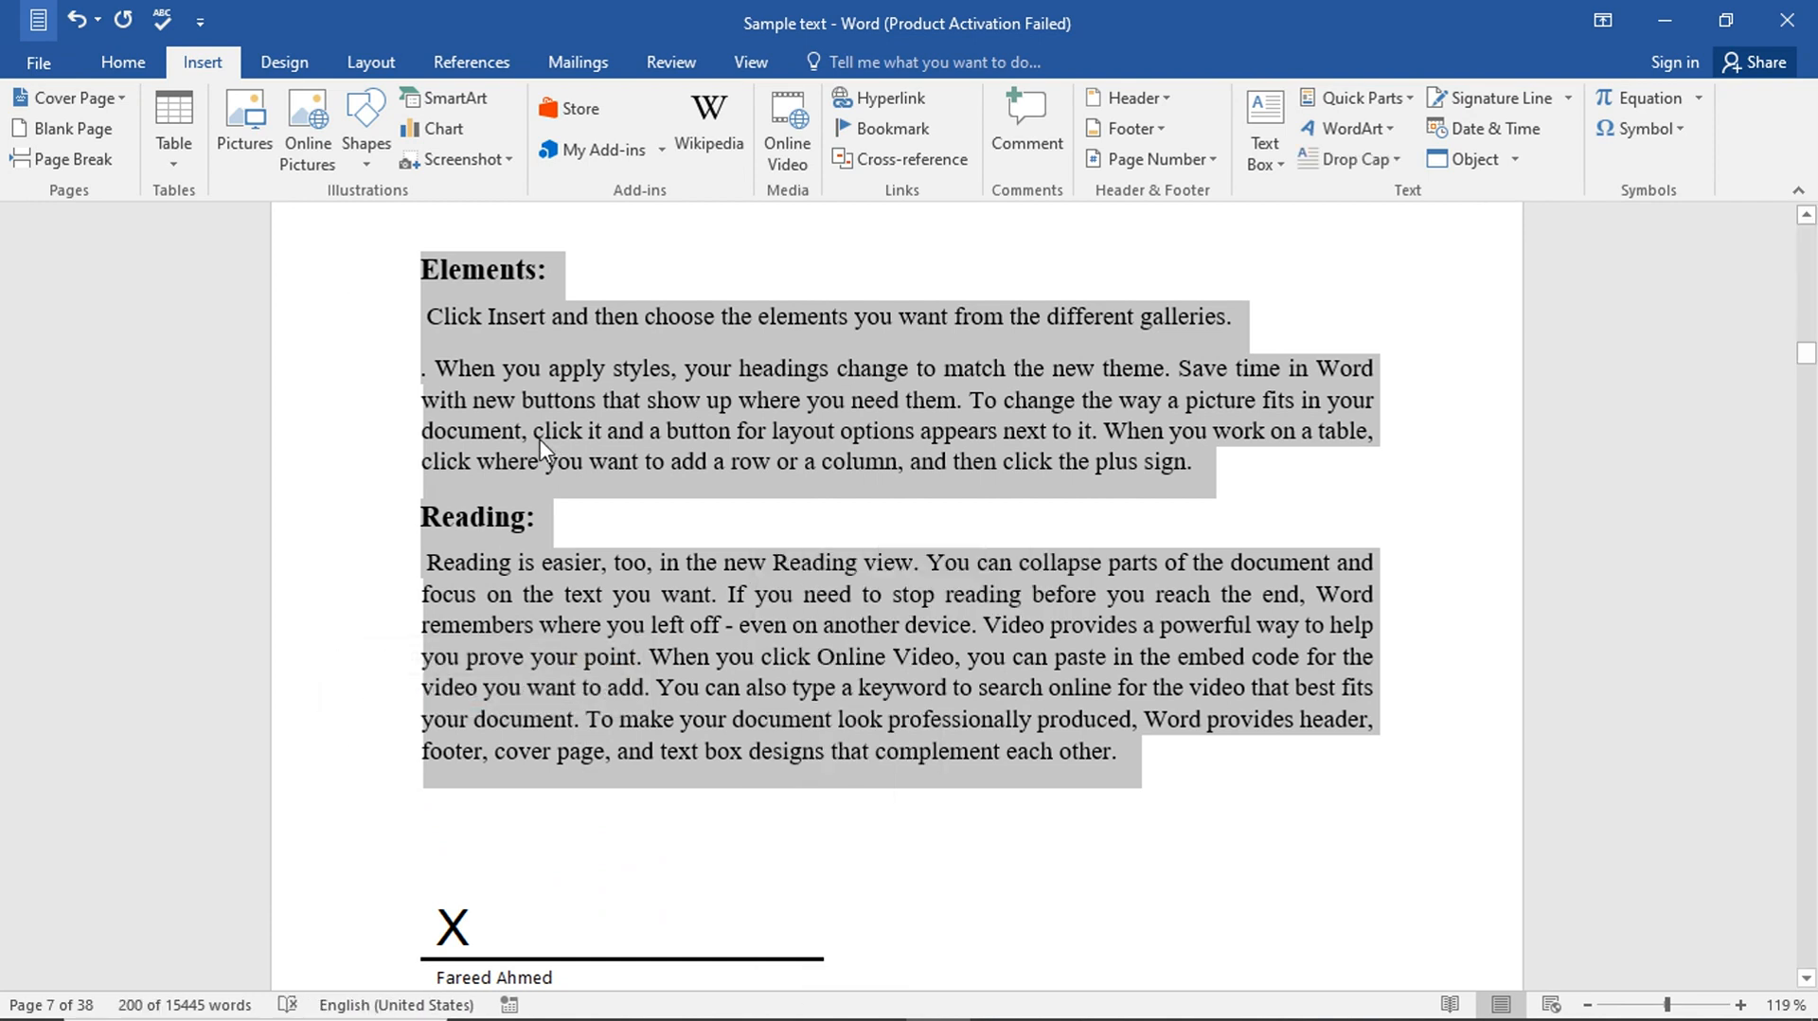
left_click(1412, 100)
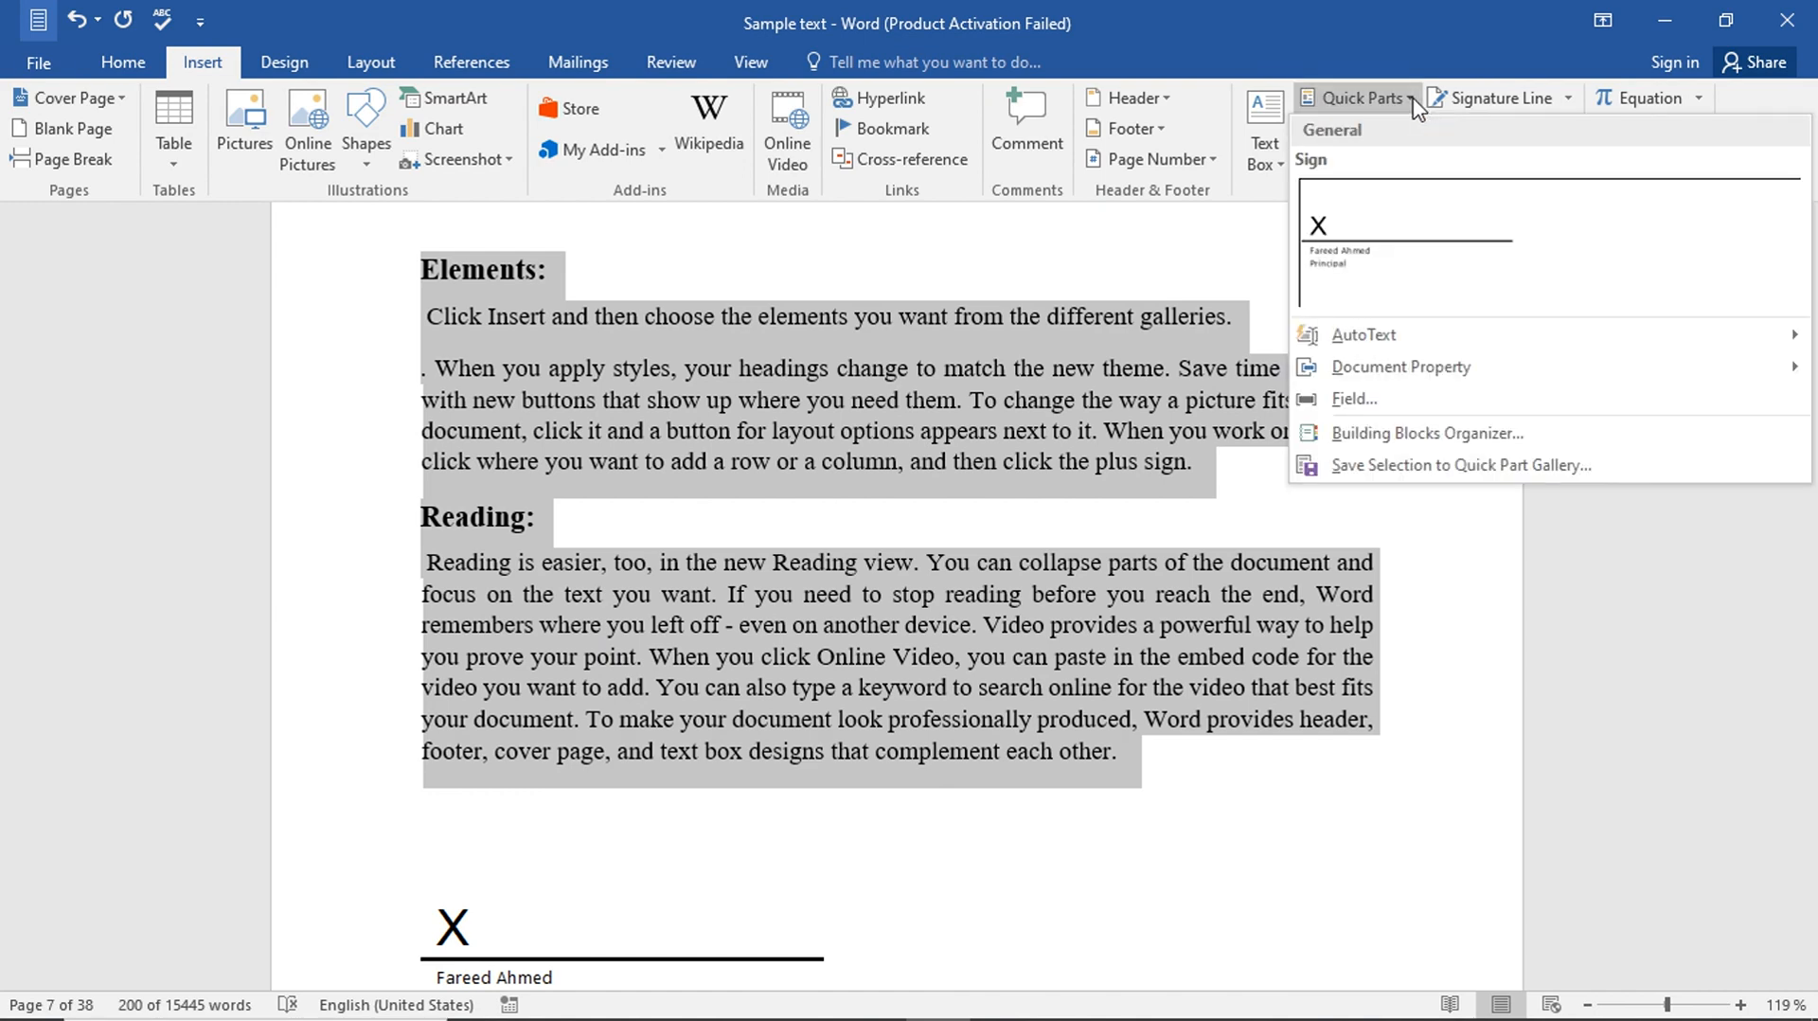
mouse_move(1438, 336)
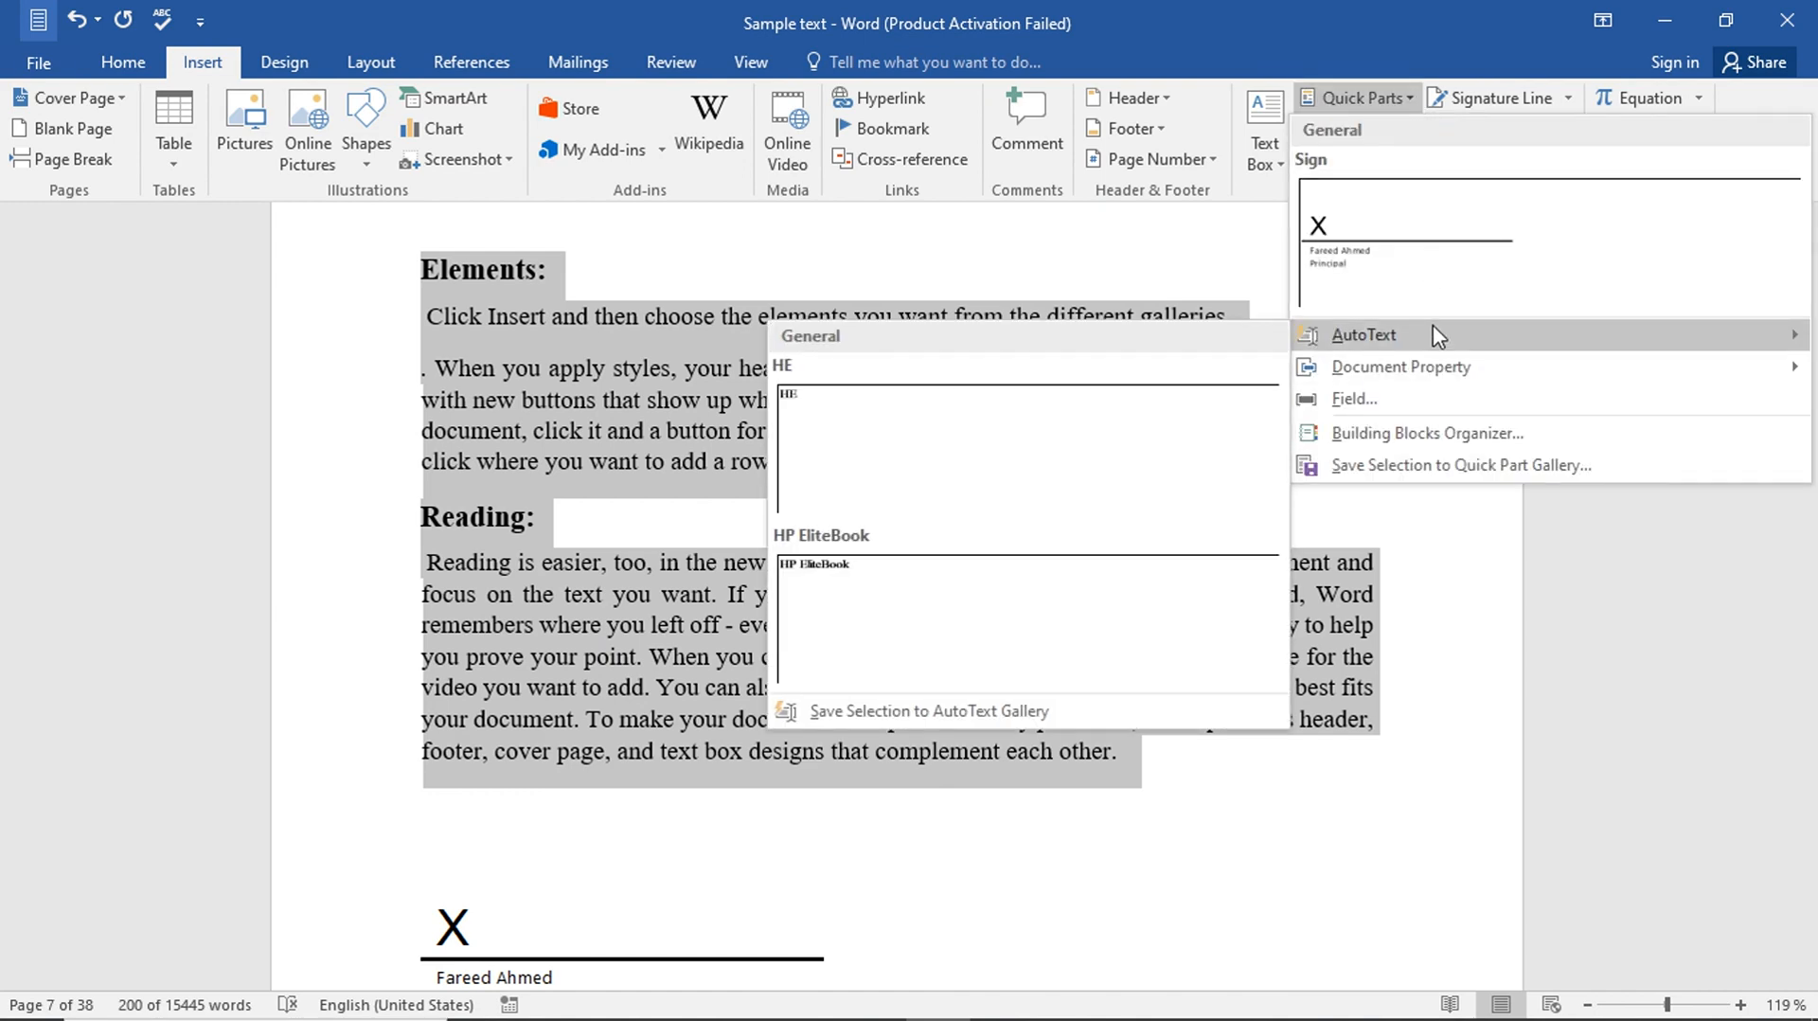
left_click(906, 712)
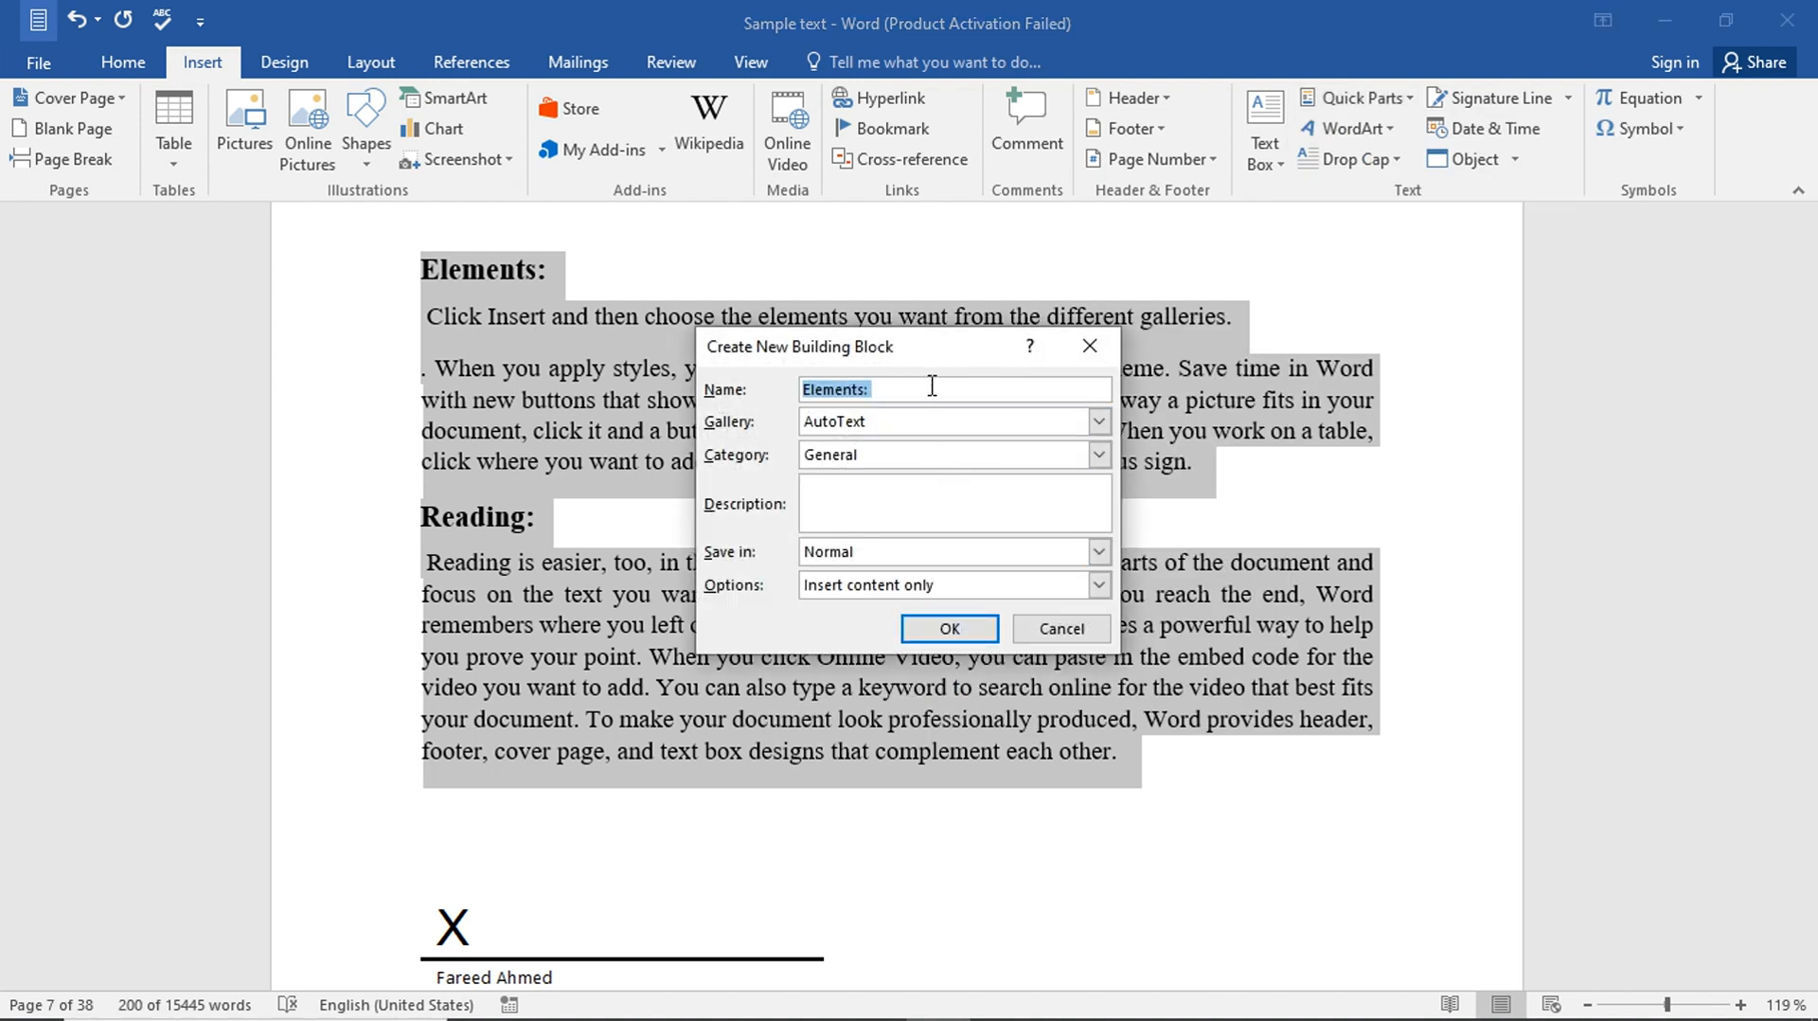
type("para")
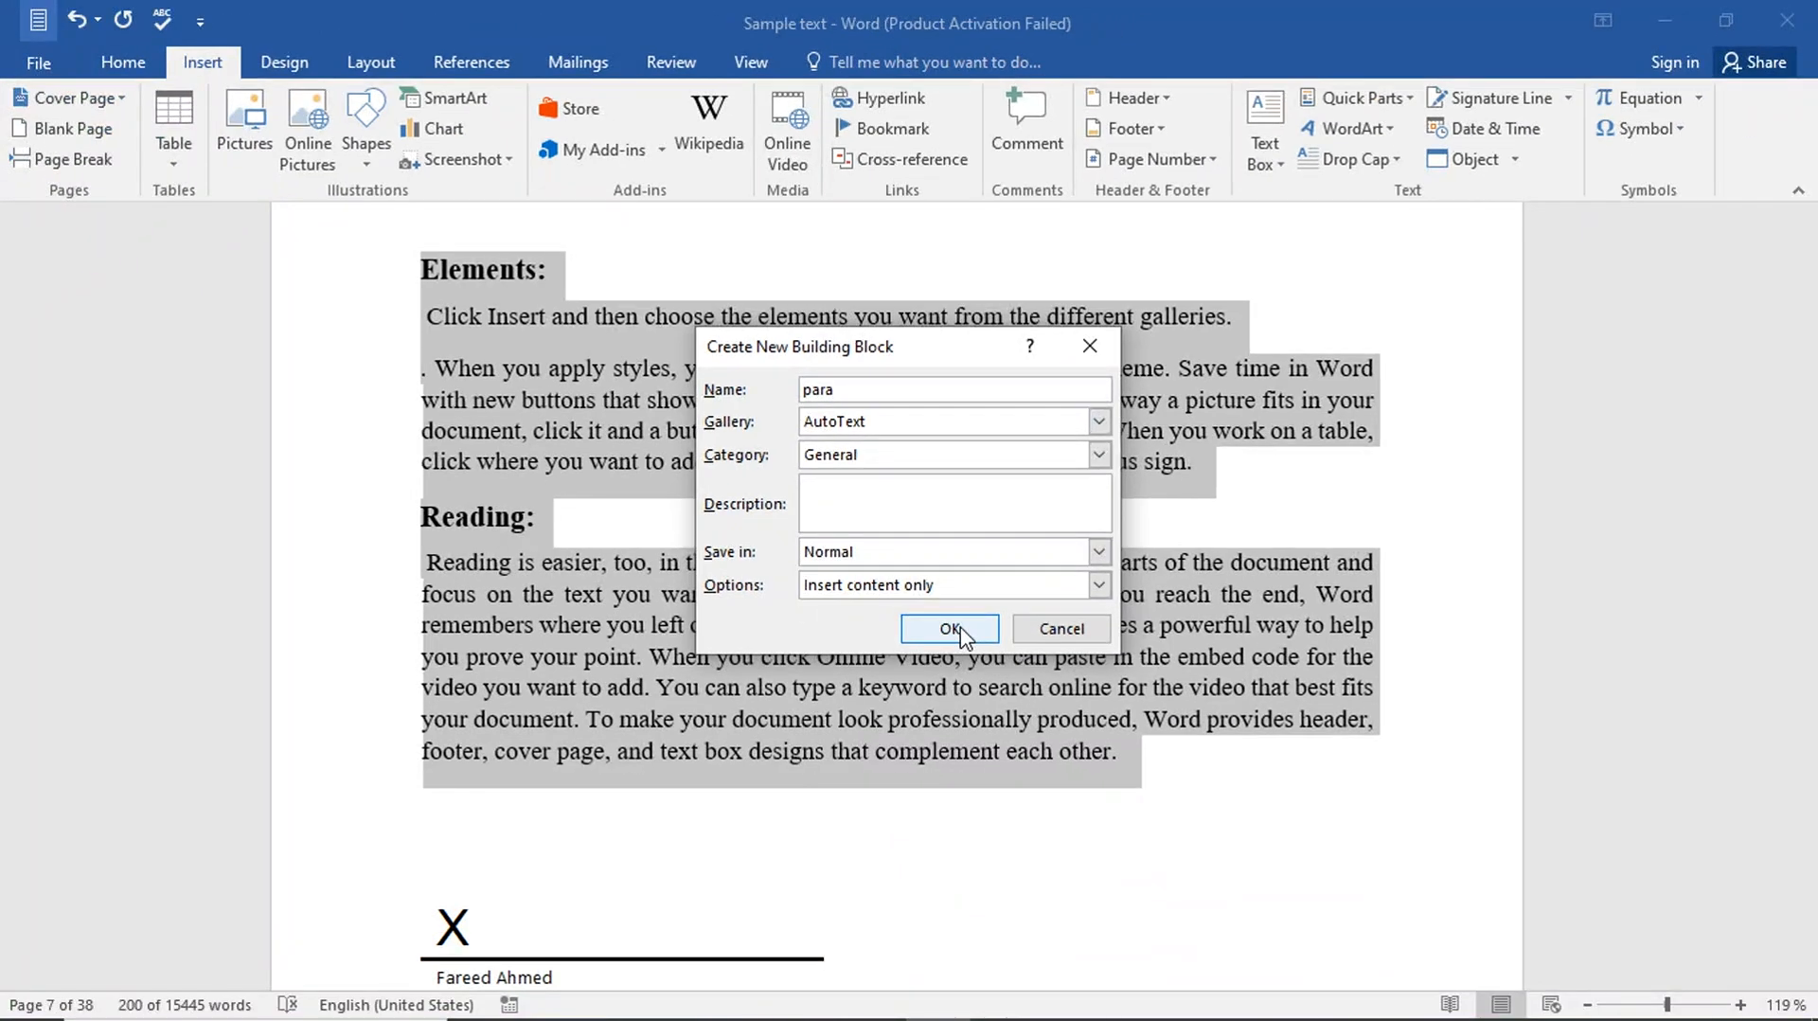
left_click(951, 629)
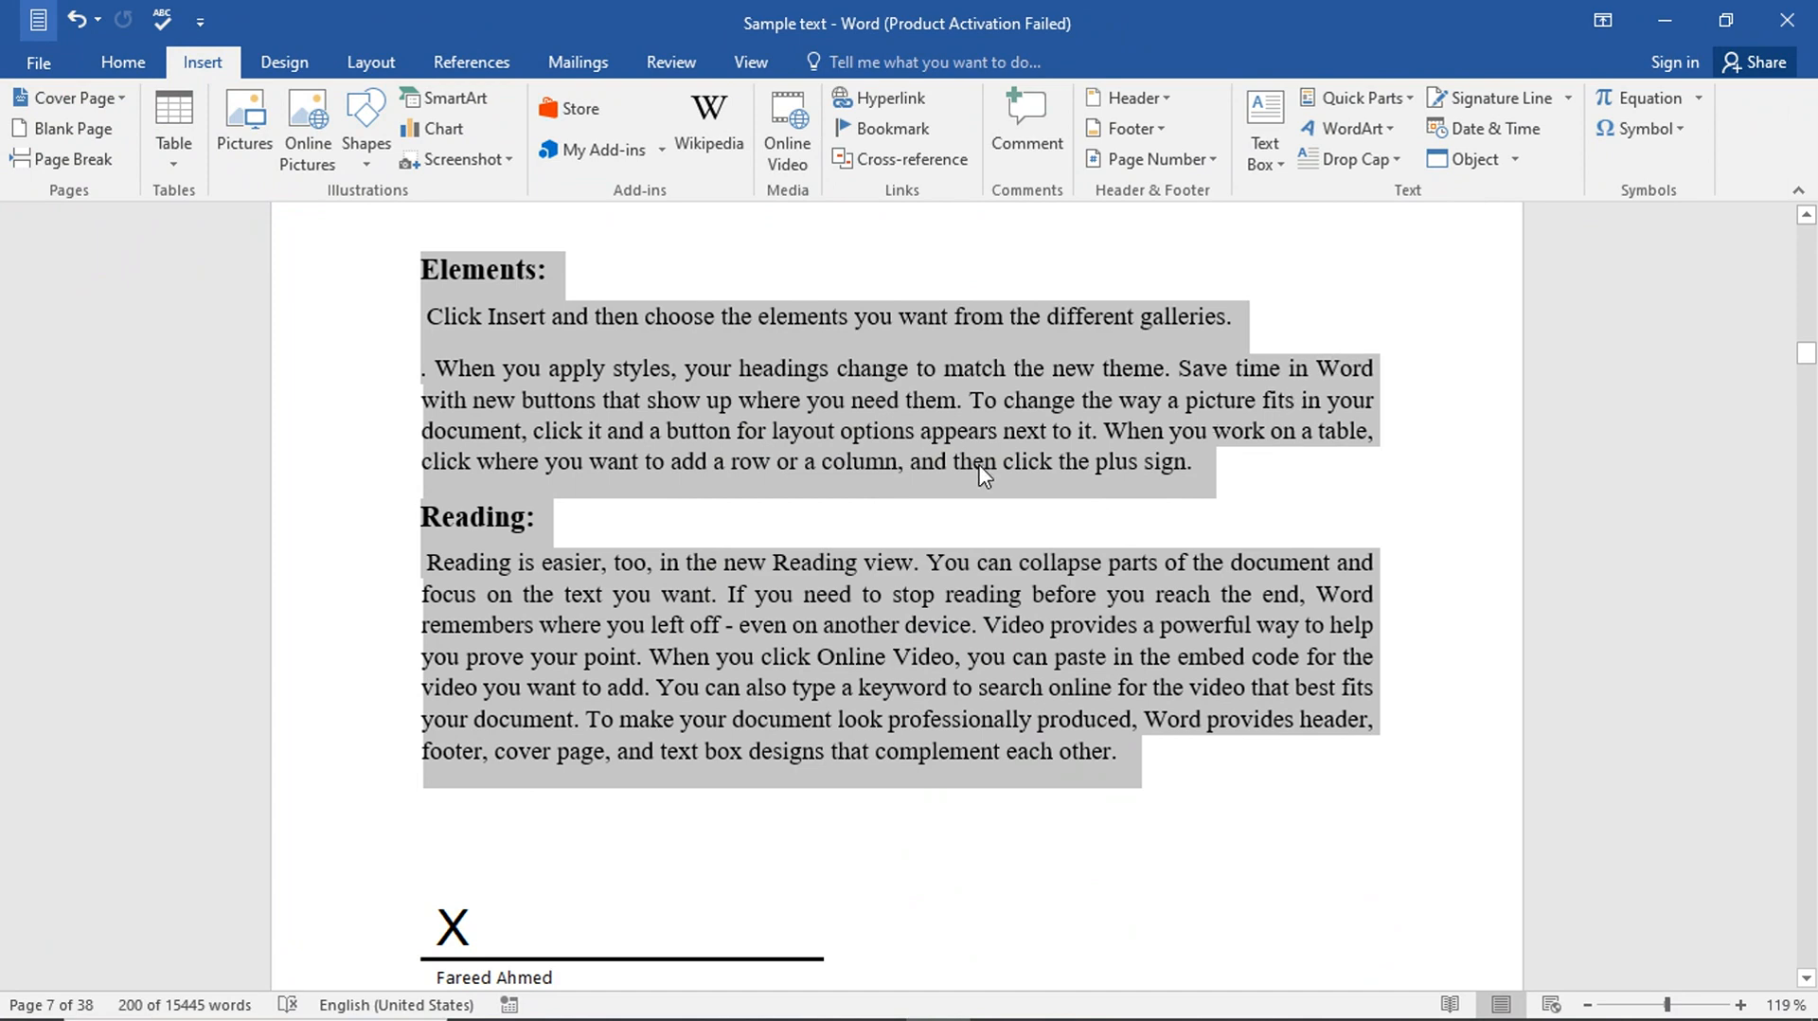
Check the AutoText gallery for the para entry without inserting it
left_click(1329, 514)
scroll(1336, 398, "up", 1)
scroll(1326, 502, "down", 1)
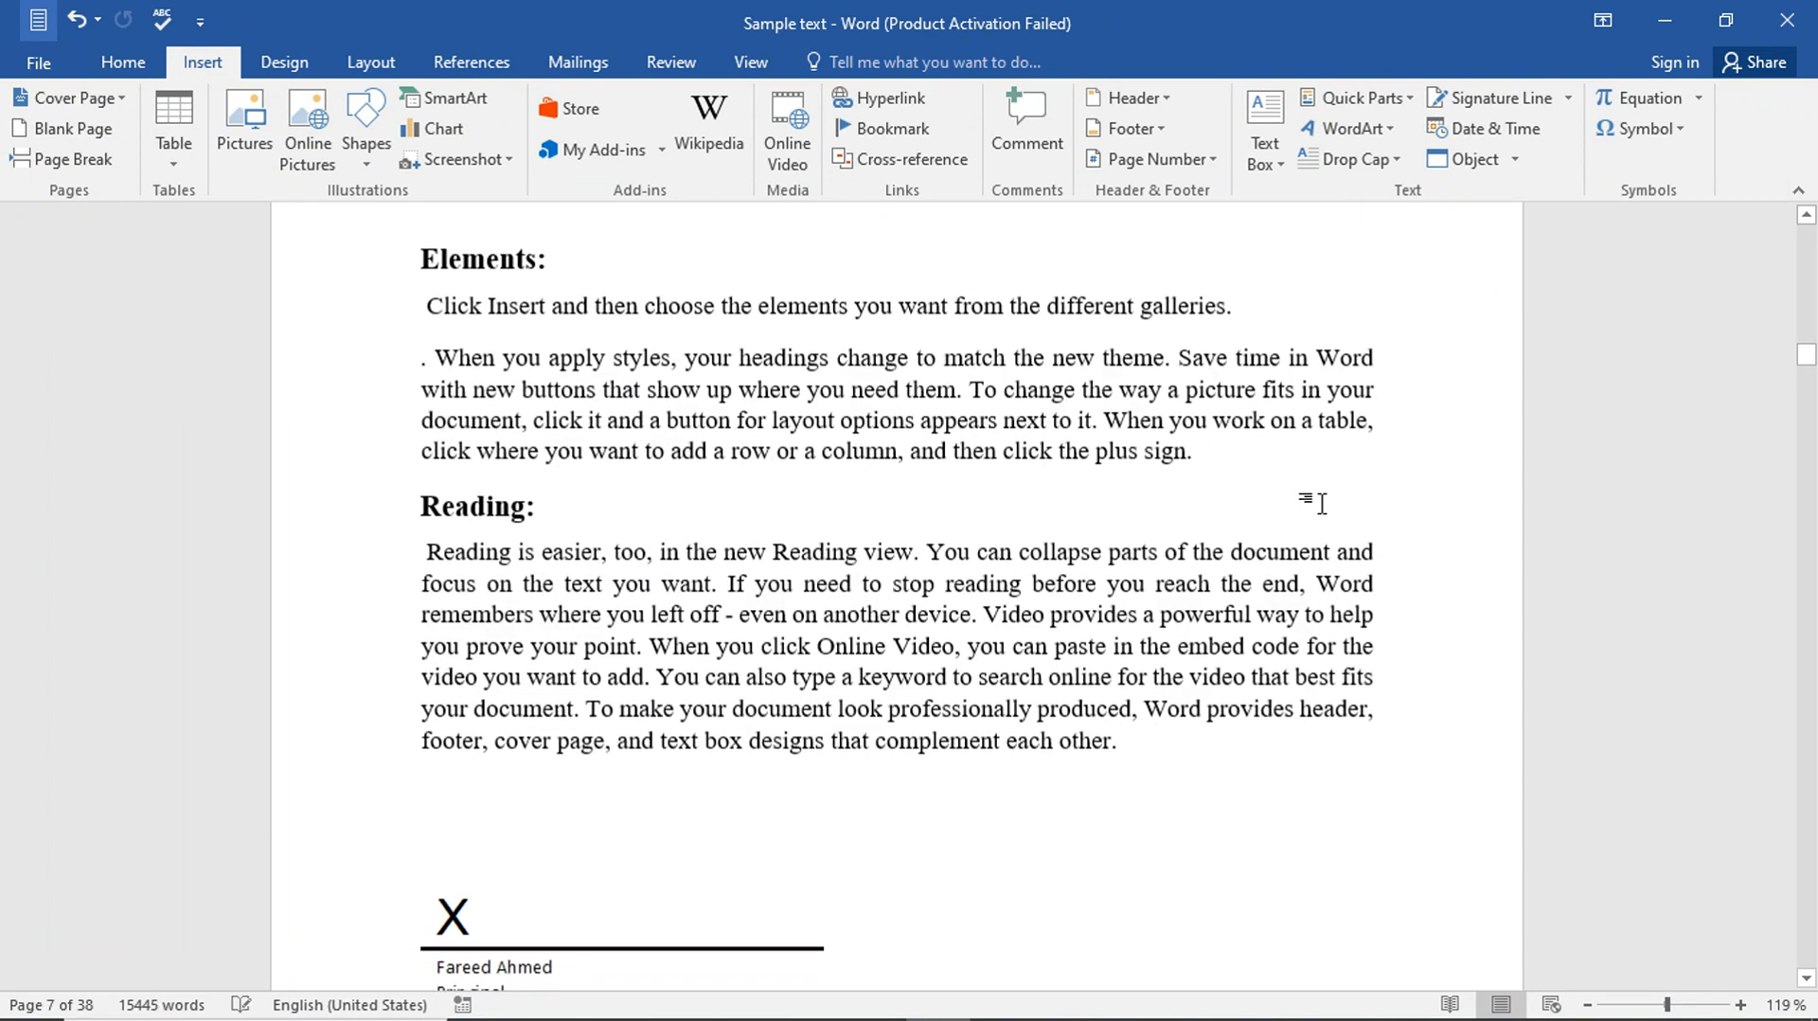
left_click(1411, 99)
mouse_move(1408, 336)
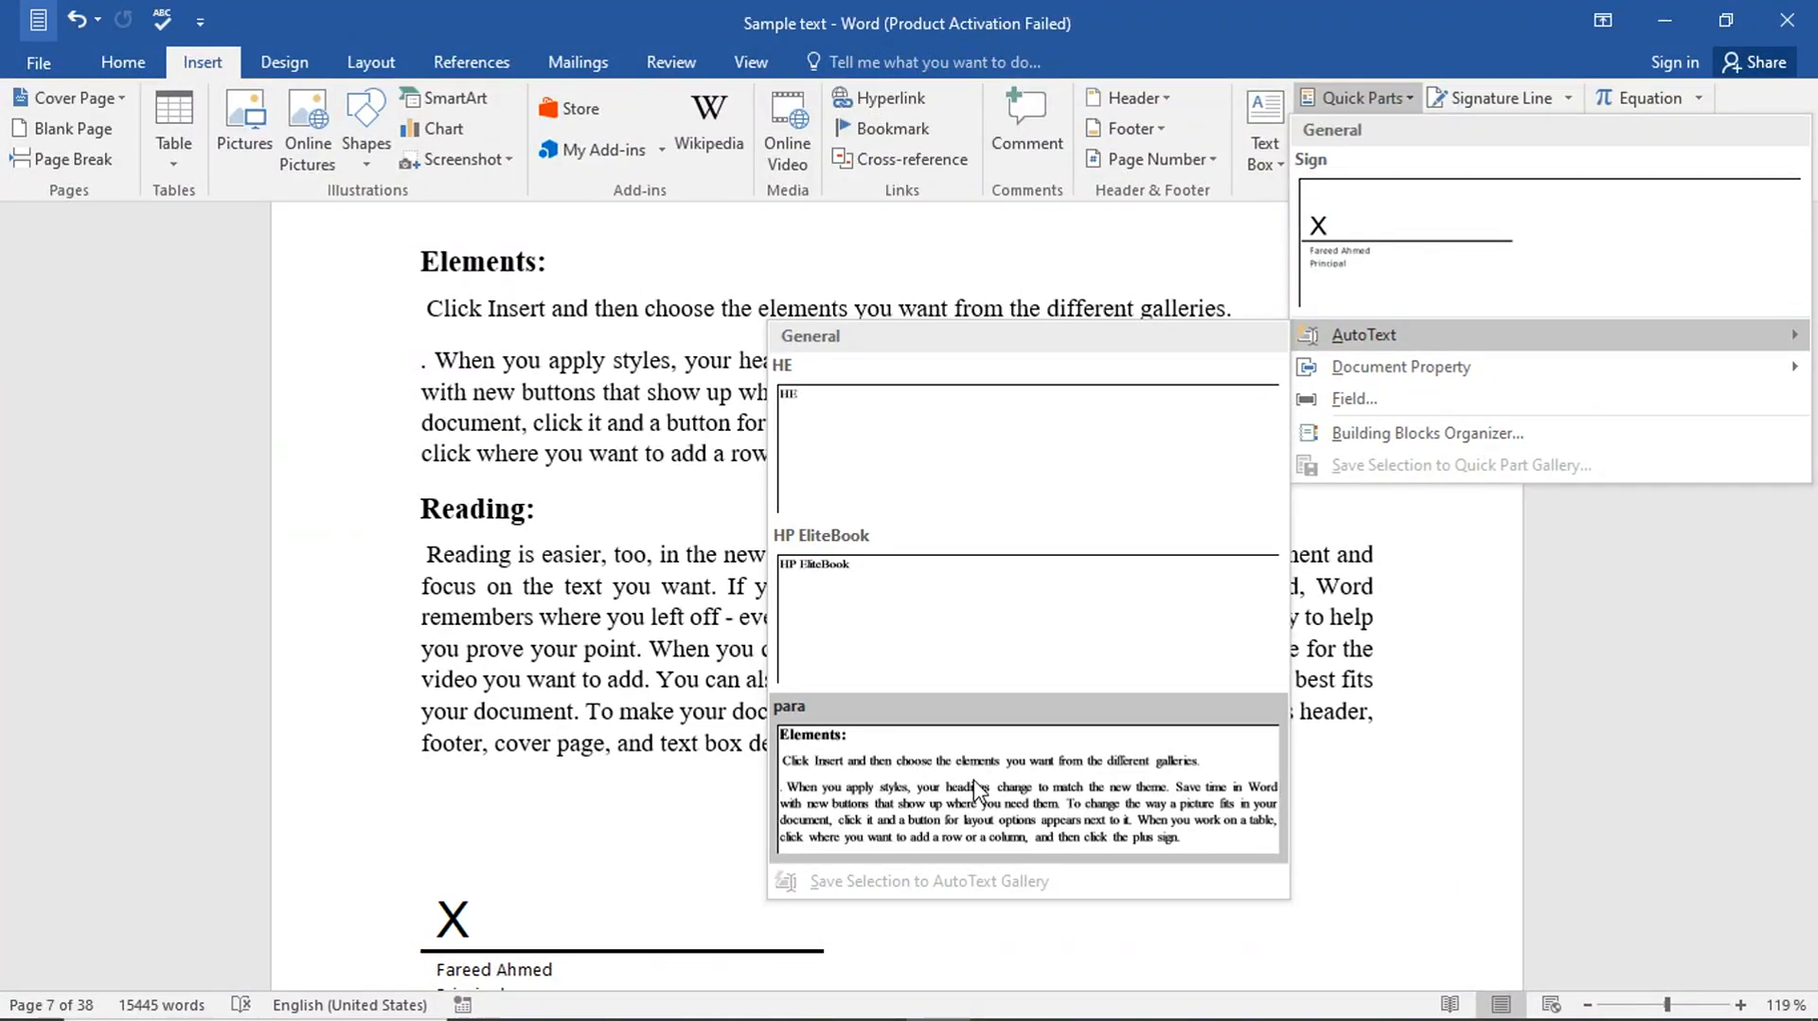
left_click(743, 805)
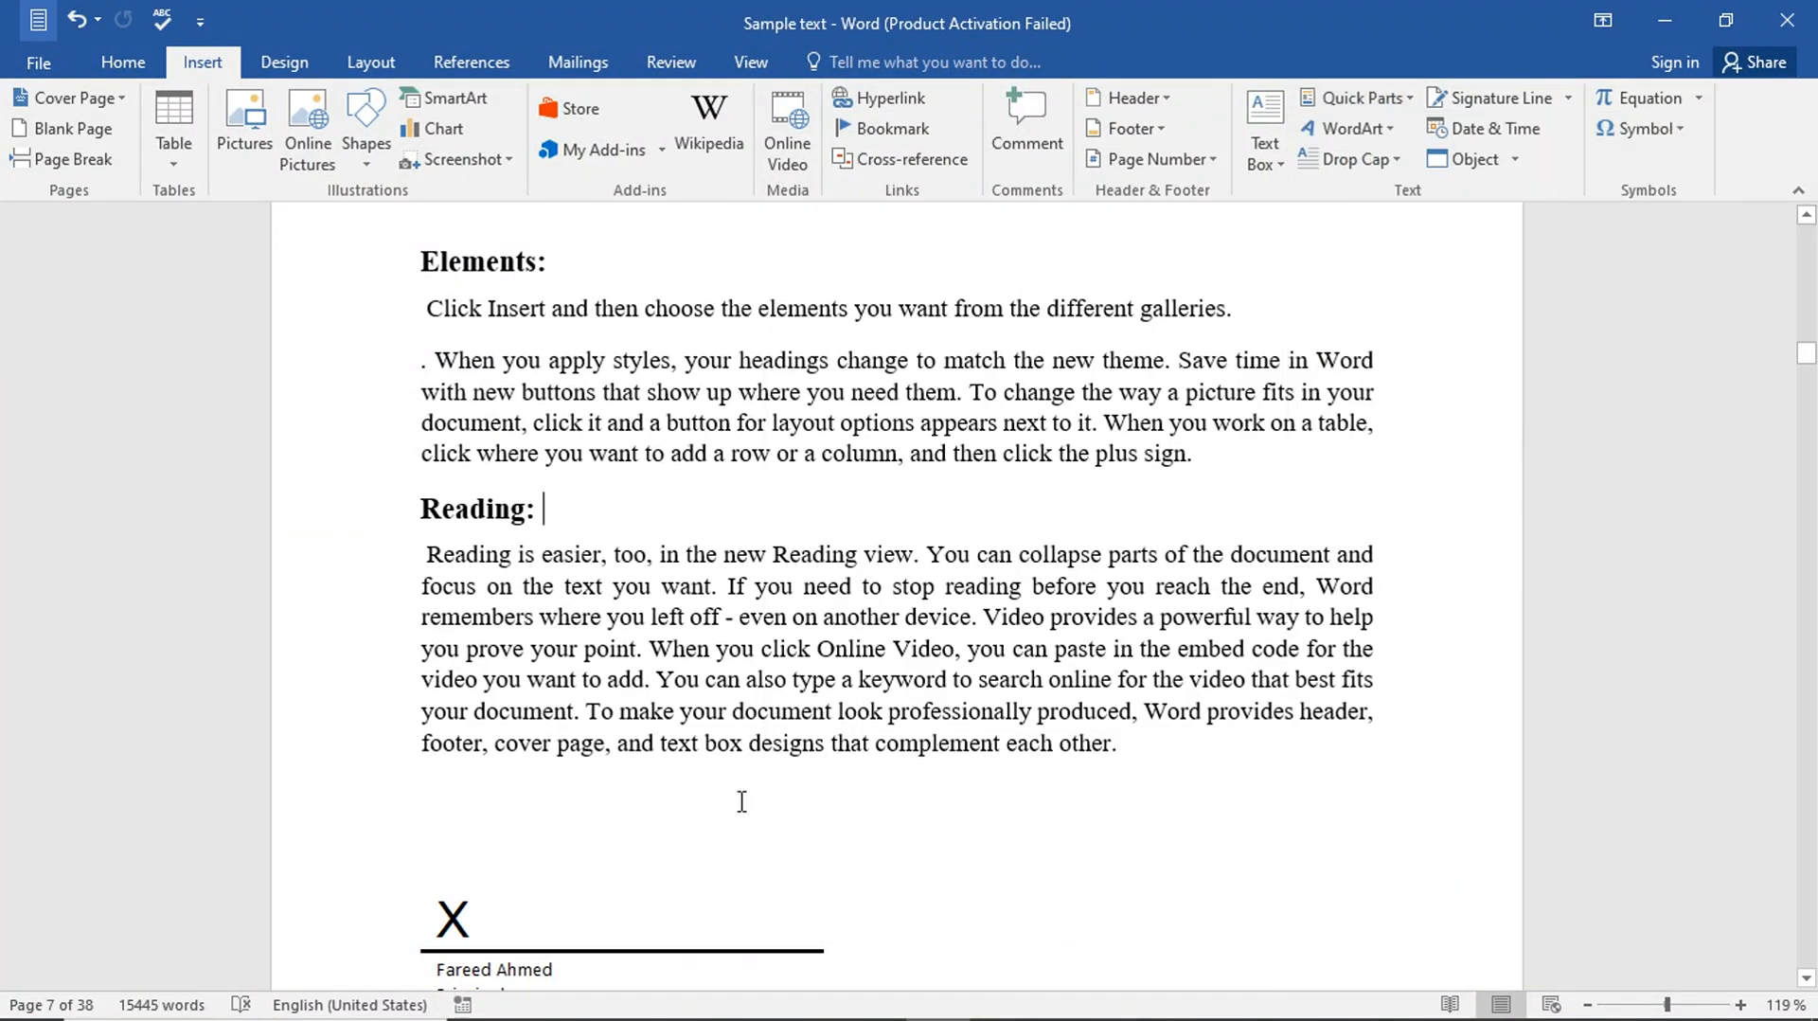
Insert the para AutoText entry in the empty paragraph between the Reading section and the signature line
scroll(741, 803, "down", 3)
left_click(468, 609)
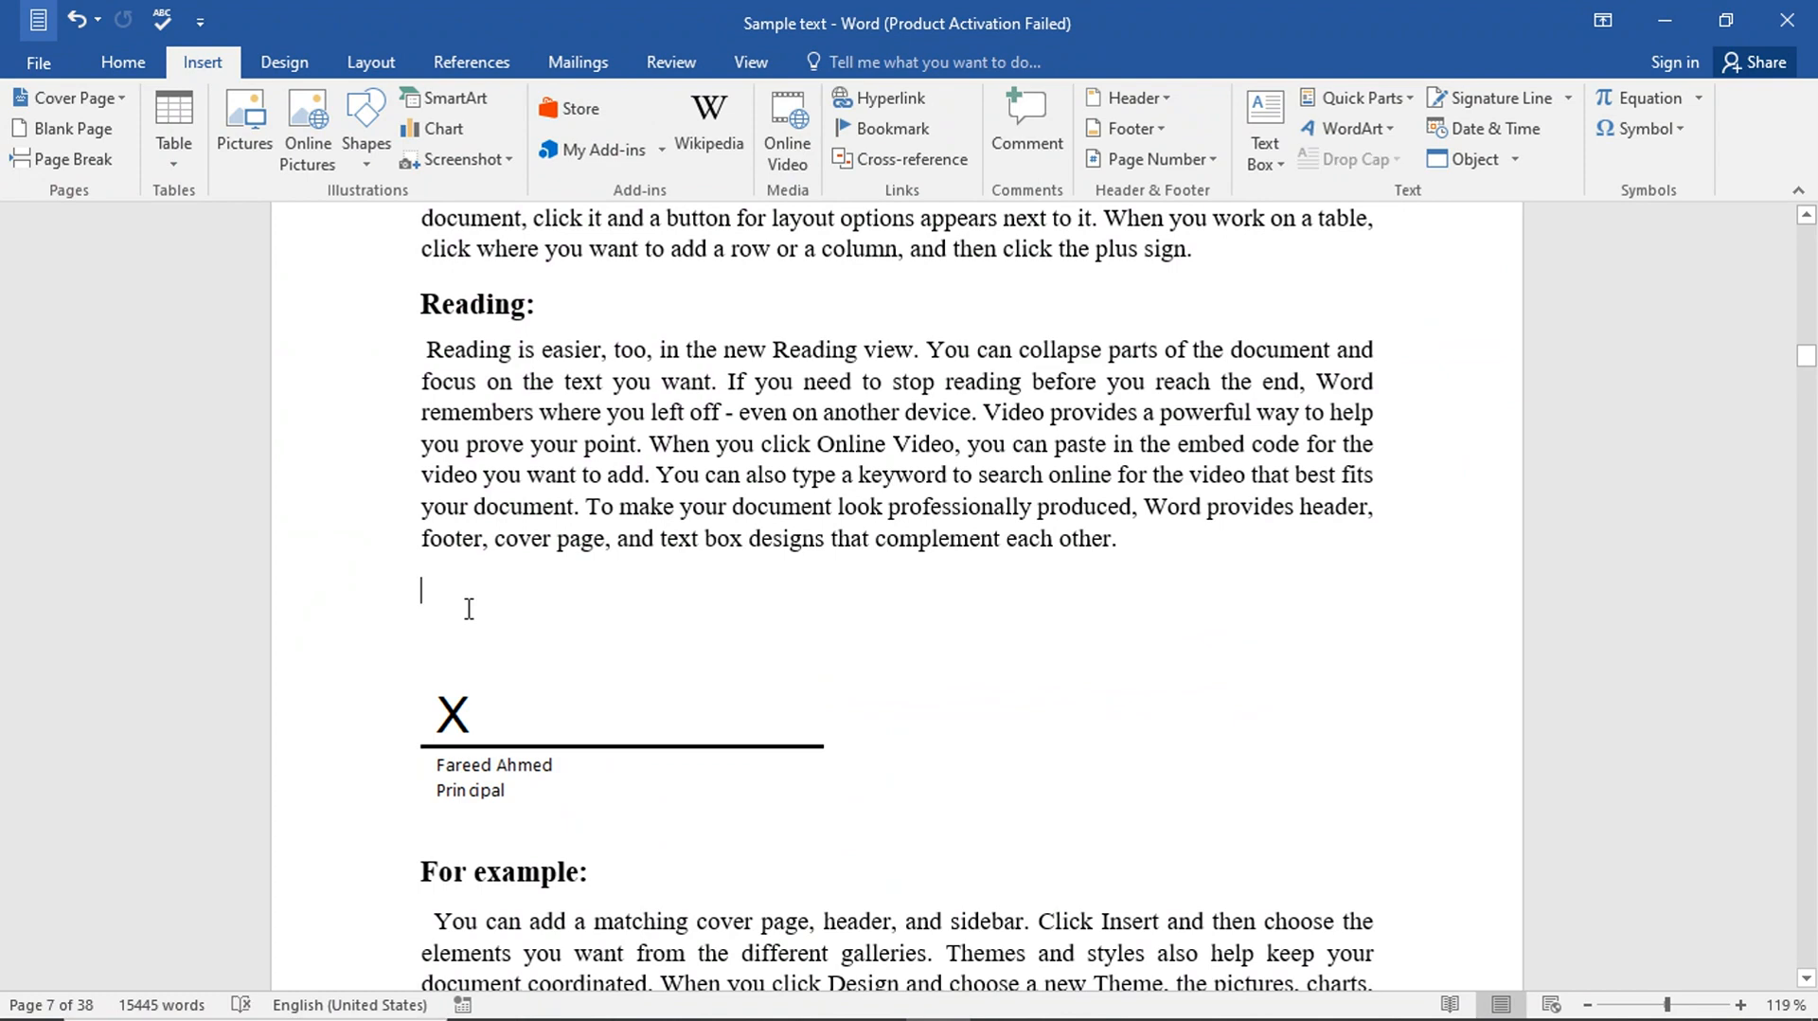
left_click(1407, 95)
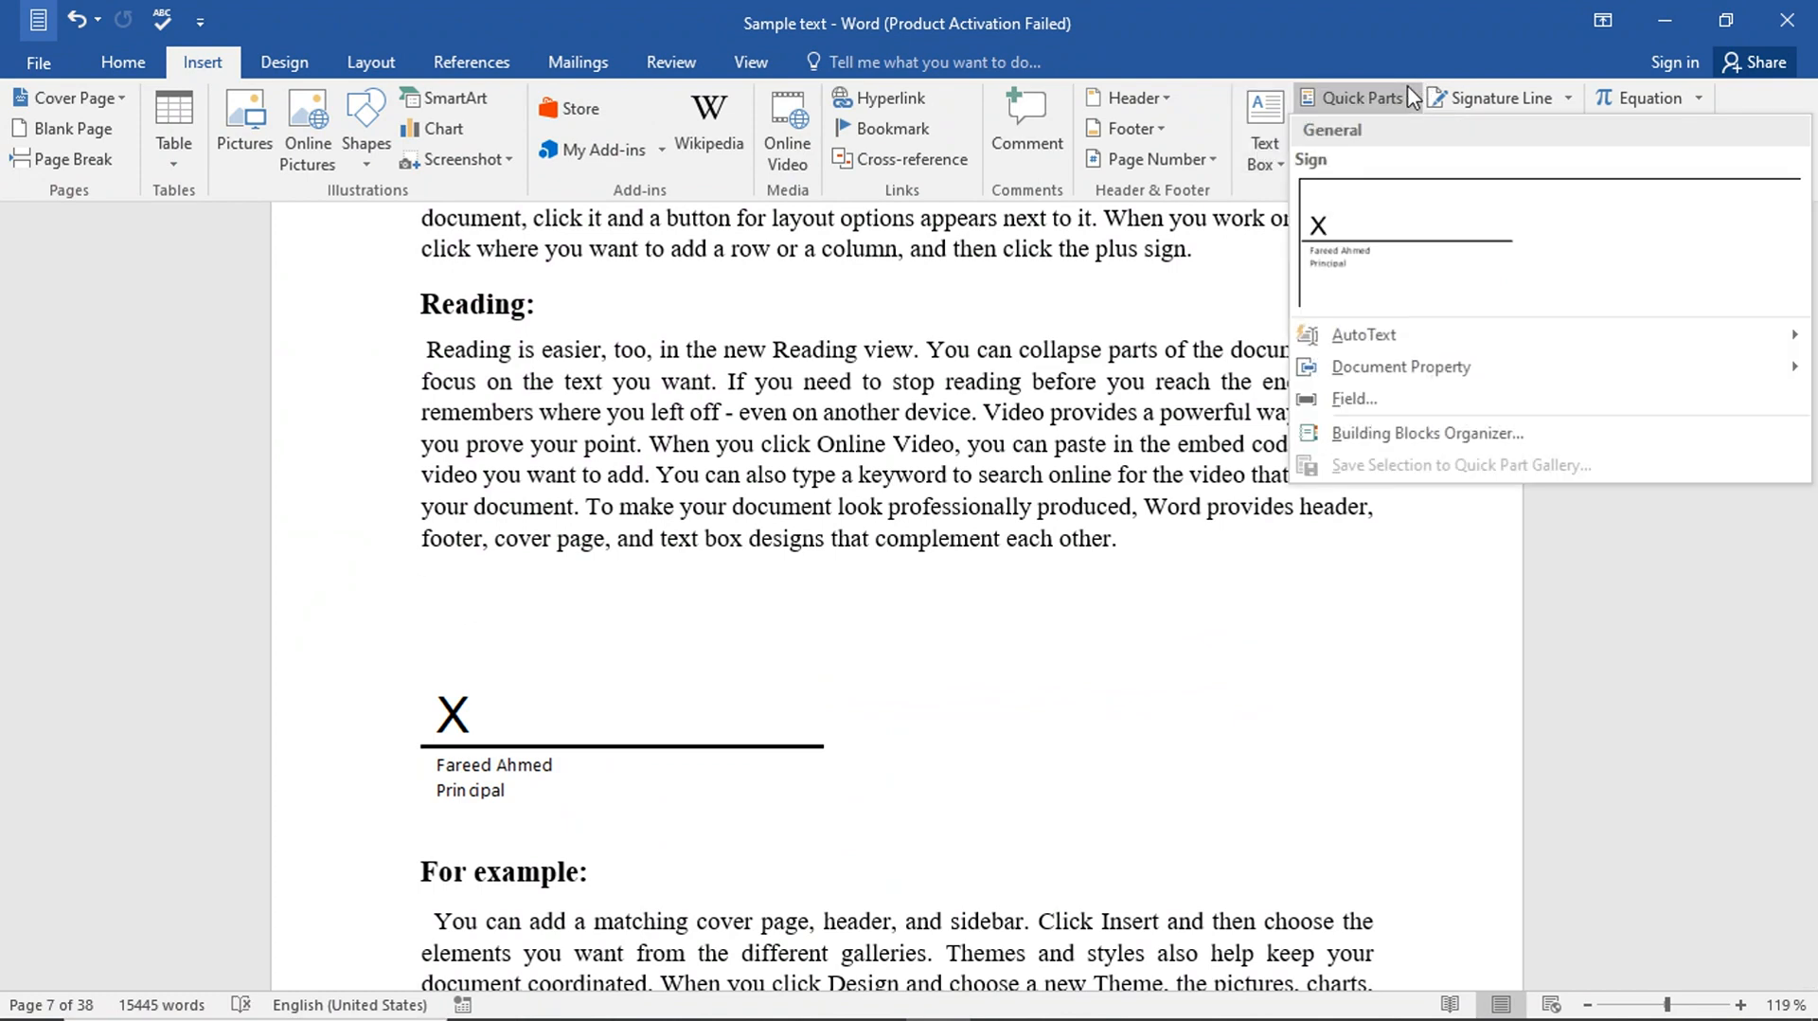
mouse_move(1350, 347)
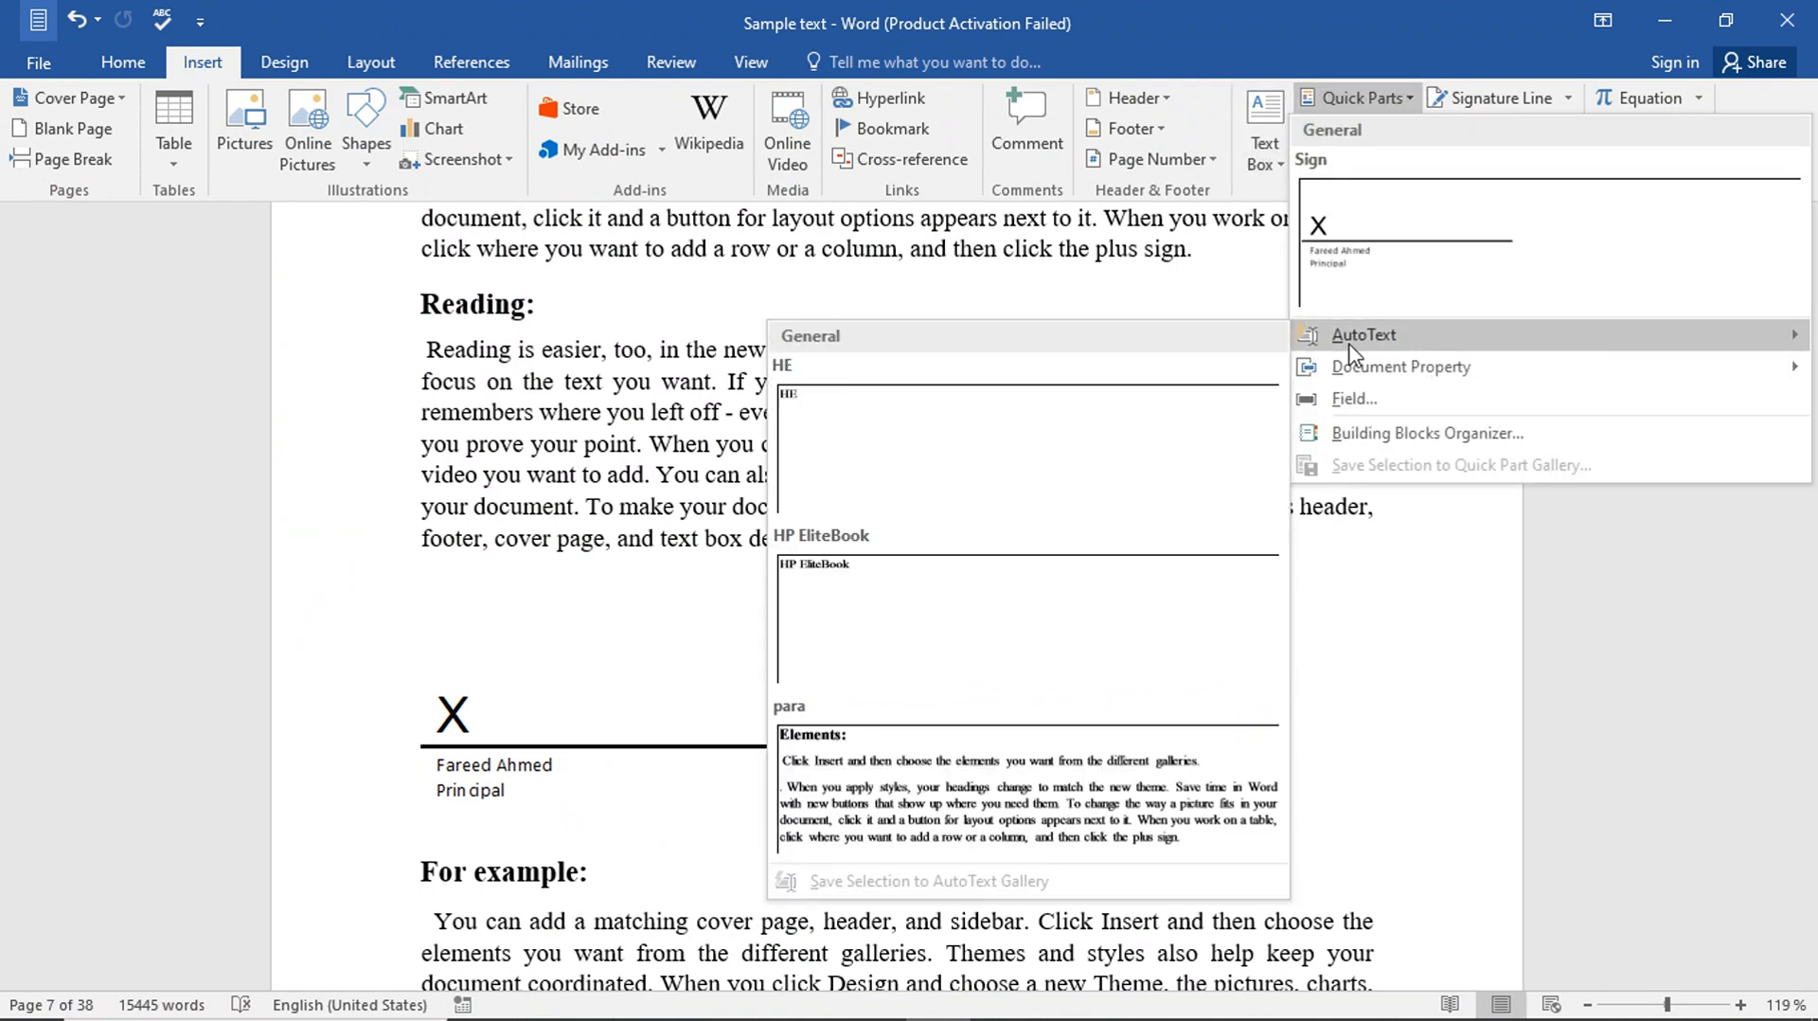
left_click(1001, 799)
scroll(1004, 802, "up", 9)
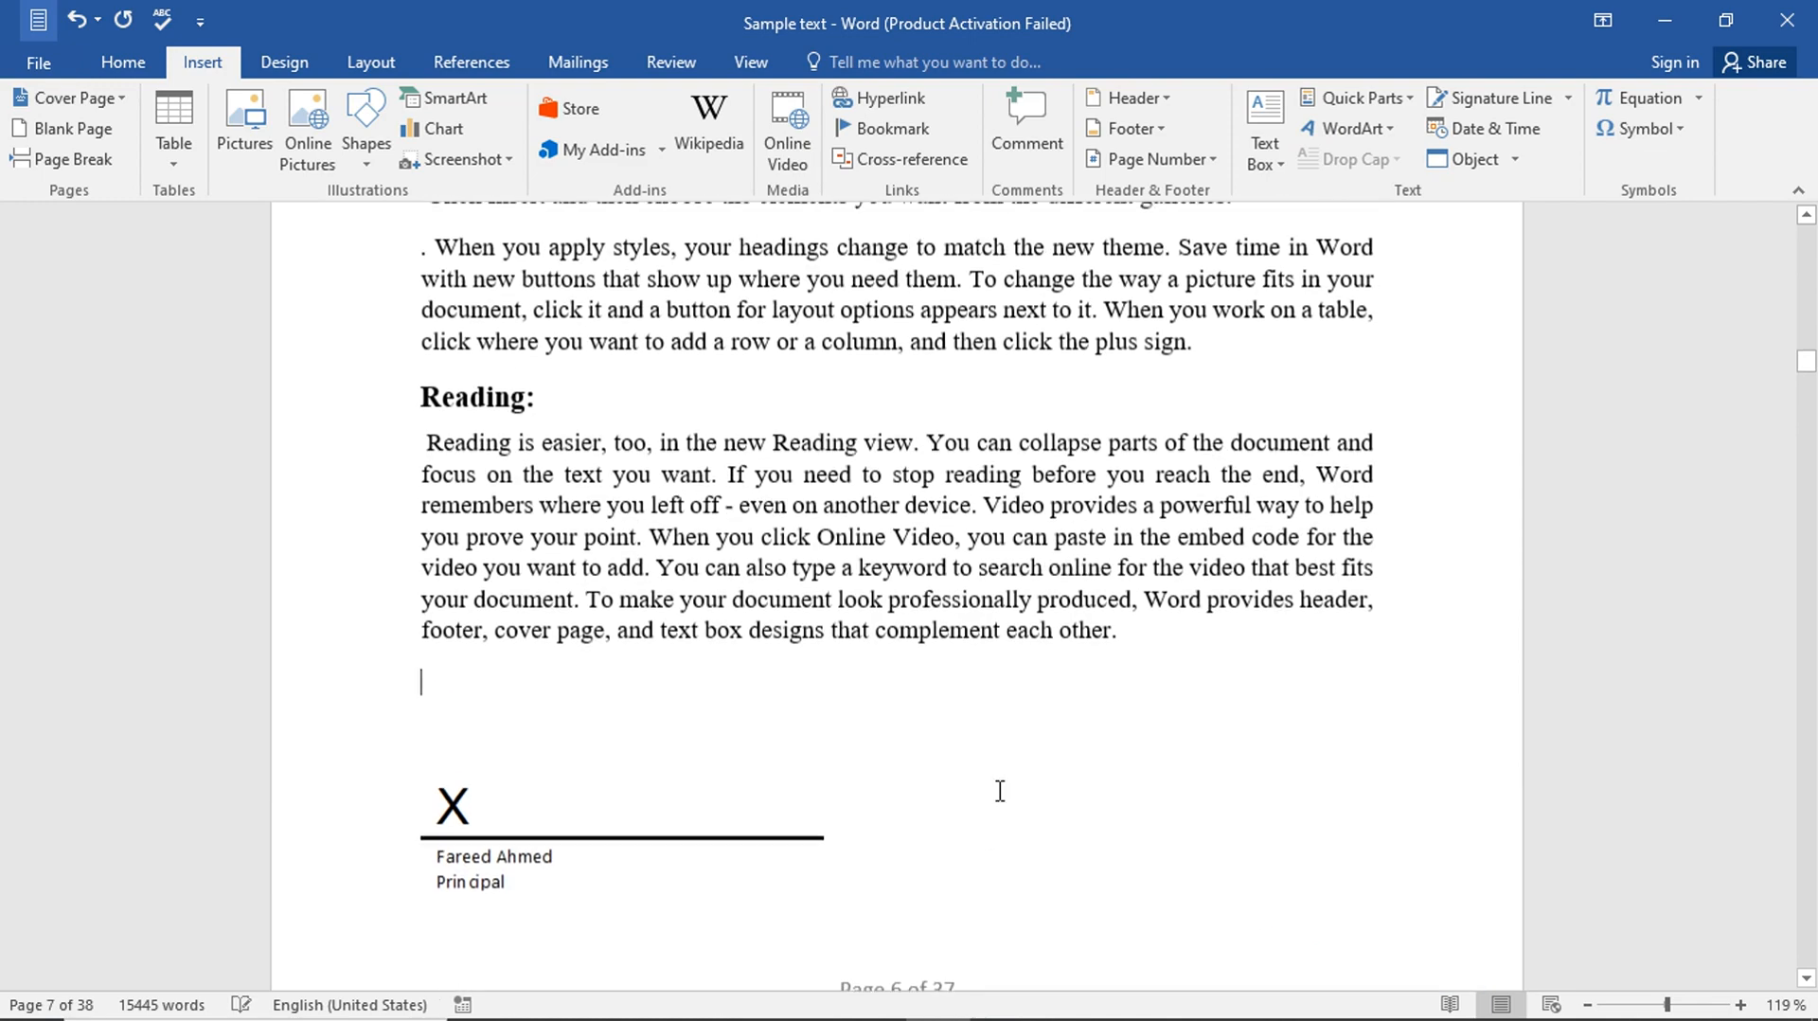
scroll(1001, 791, "up", 3)
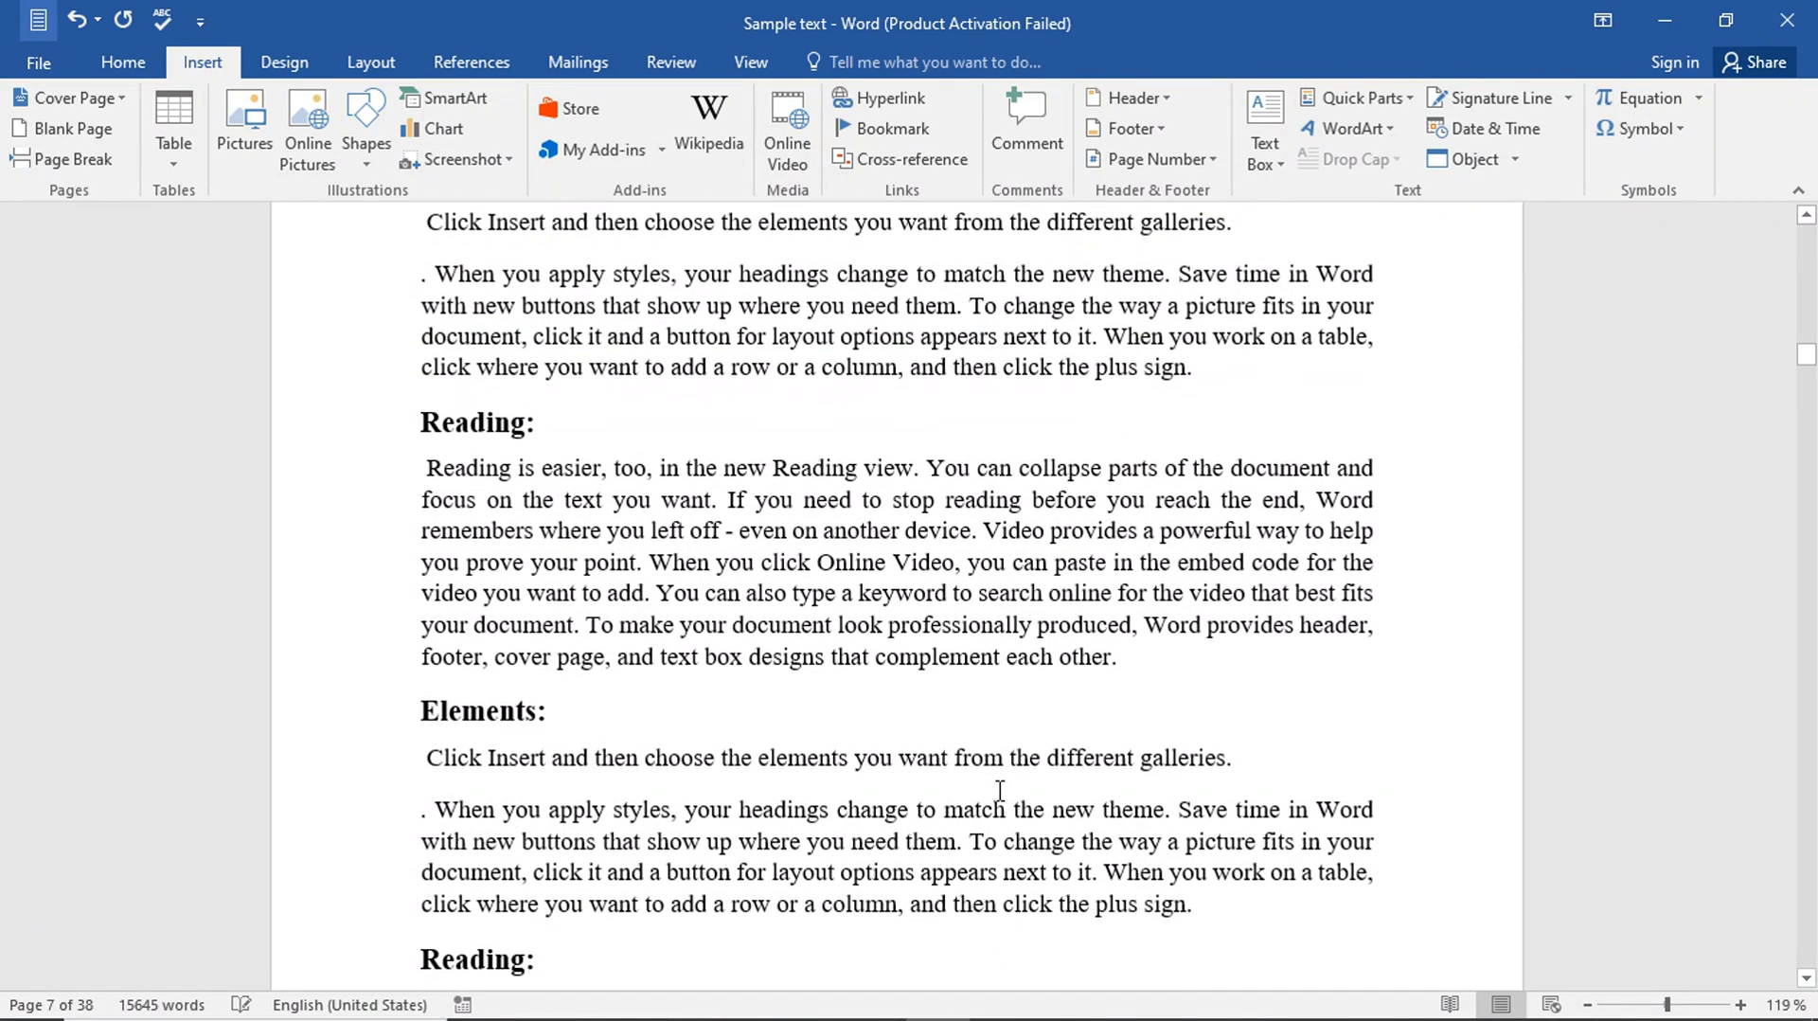
Compare the original Elements and Reading sections with the copy inserted below them by highlighting each block in turn
left_click_drag(345, 398, 313, 857)
scroll(898, 711, "down", 6)
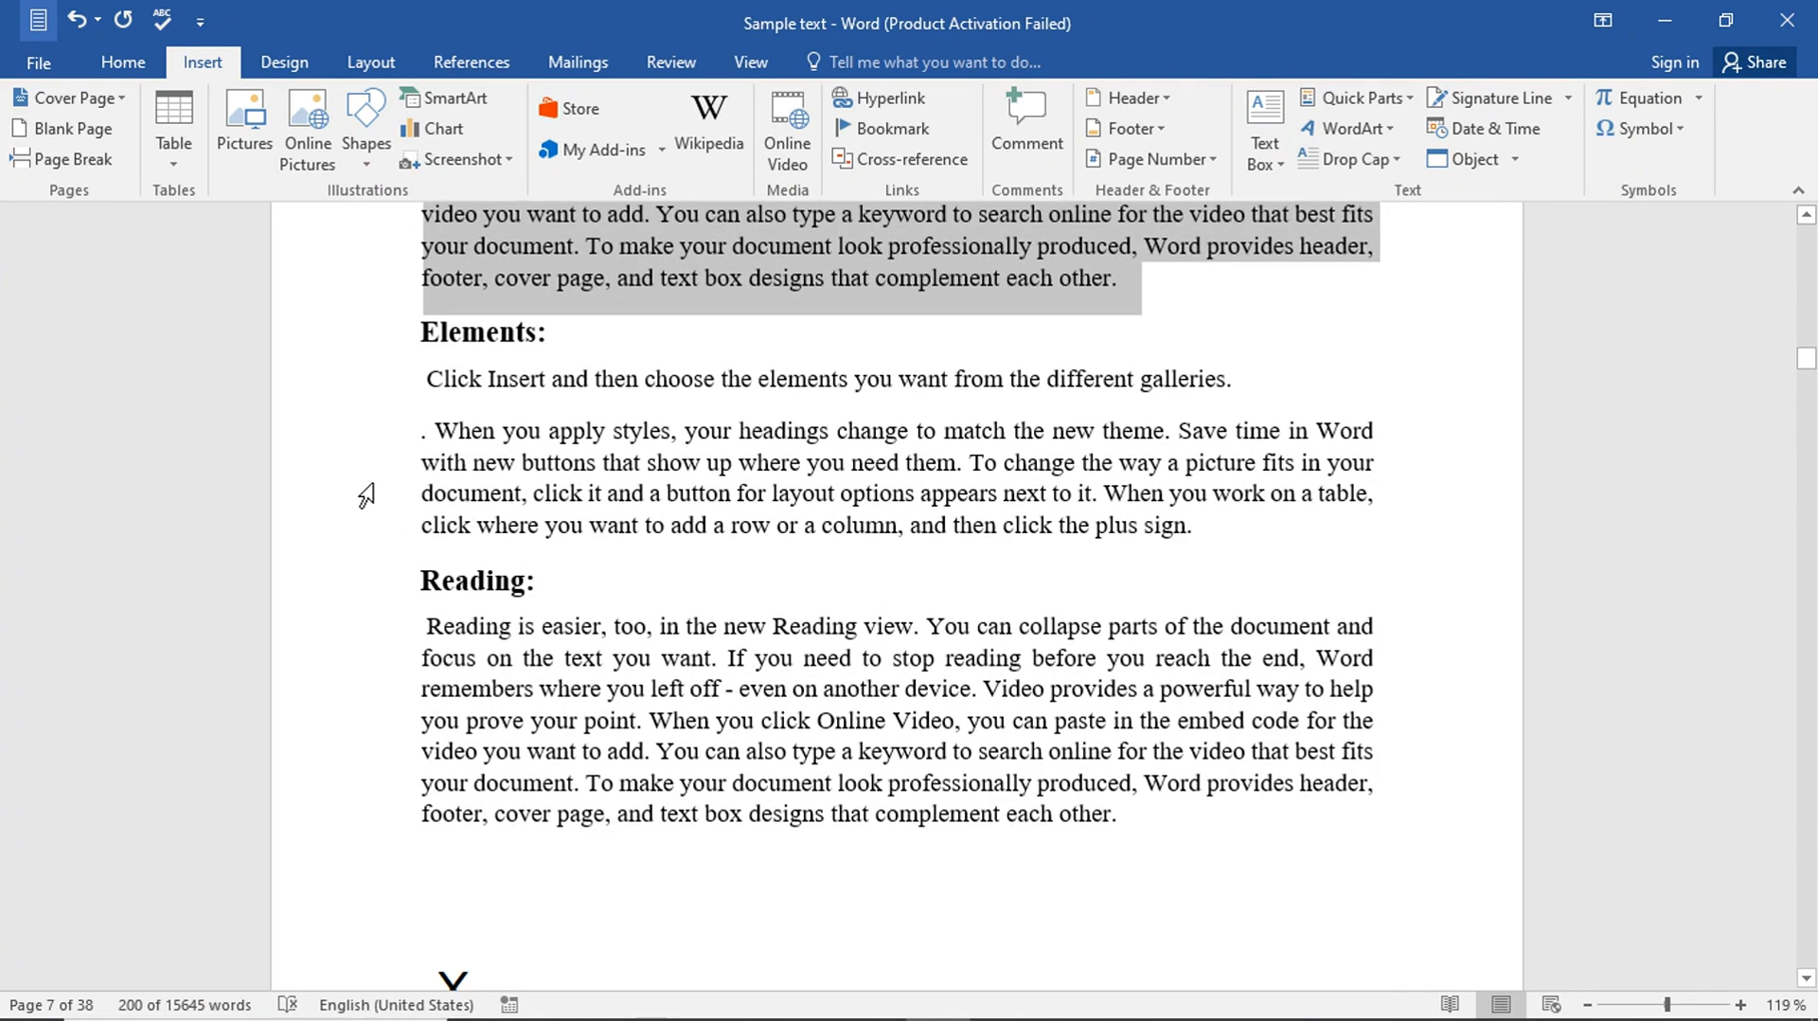
left_click_drag(325, 345, 313, 824)
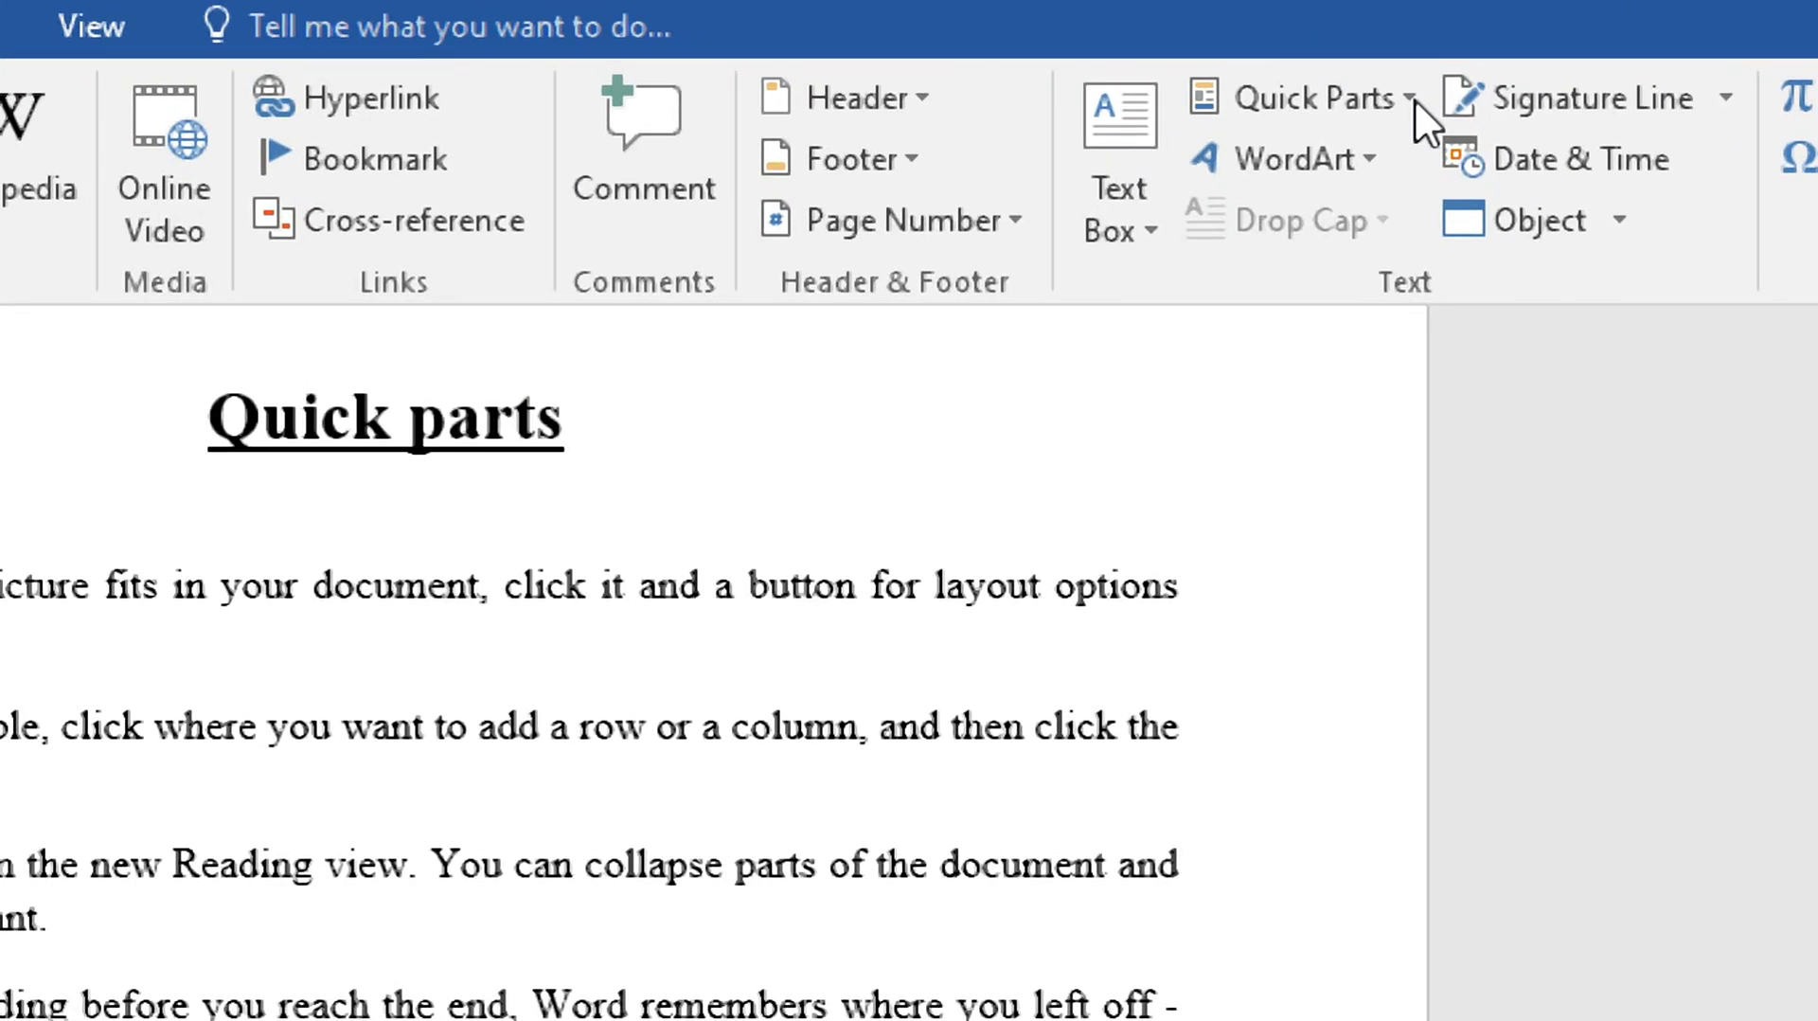
Browse the Building Blocks Organizer and preview watermark and text box entries such as DO NOT COPY 1 and Whisp Sidebar
left_click(1410, 99)
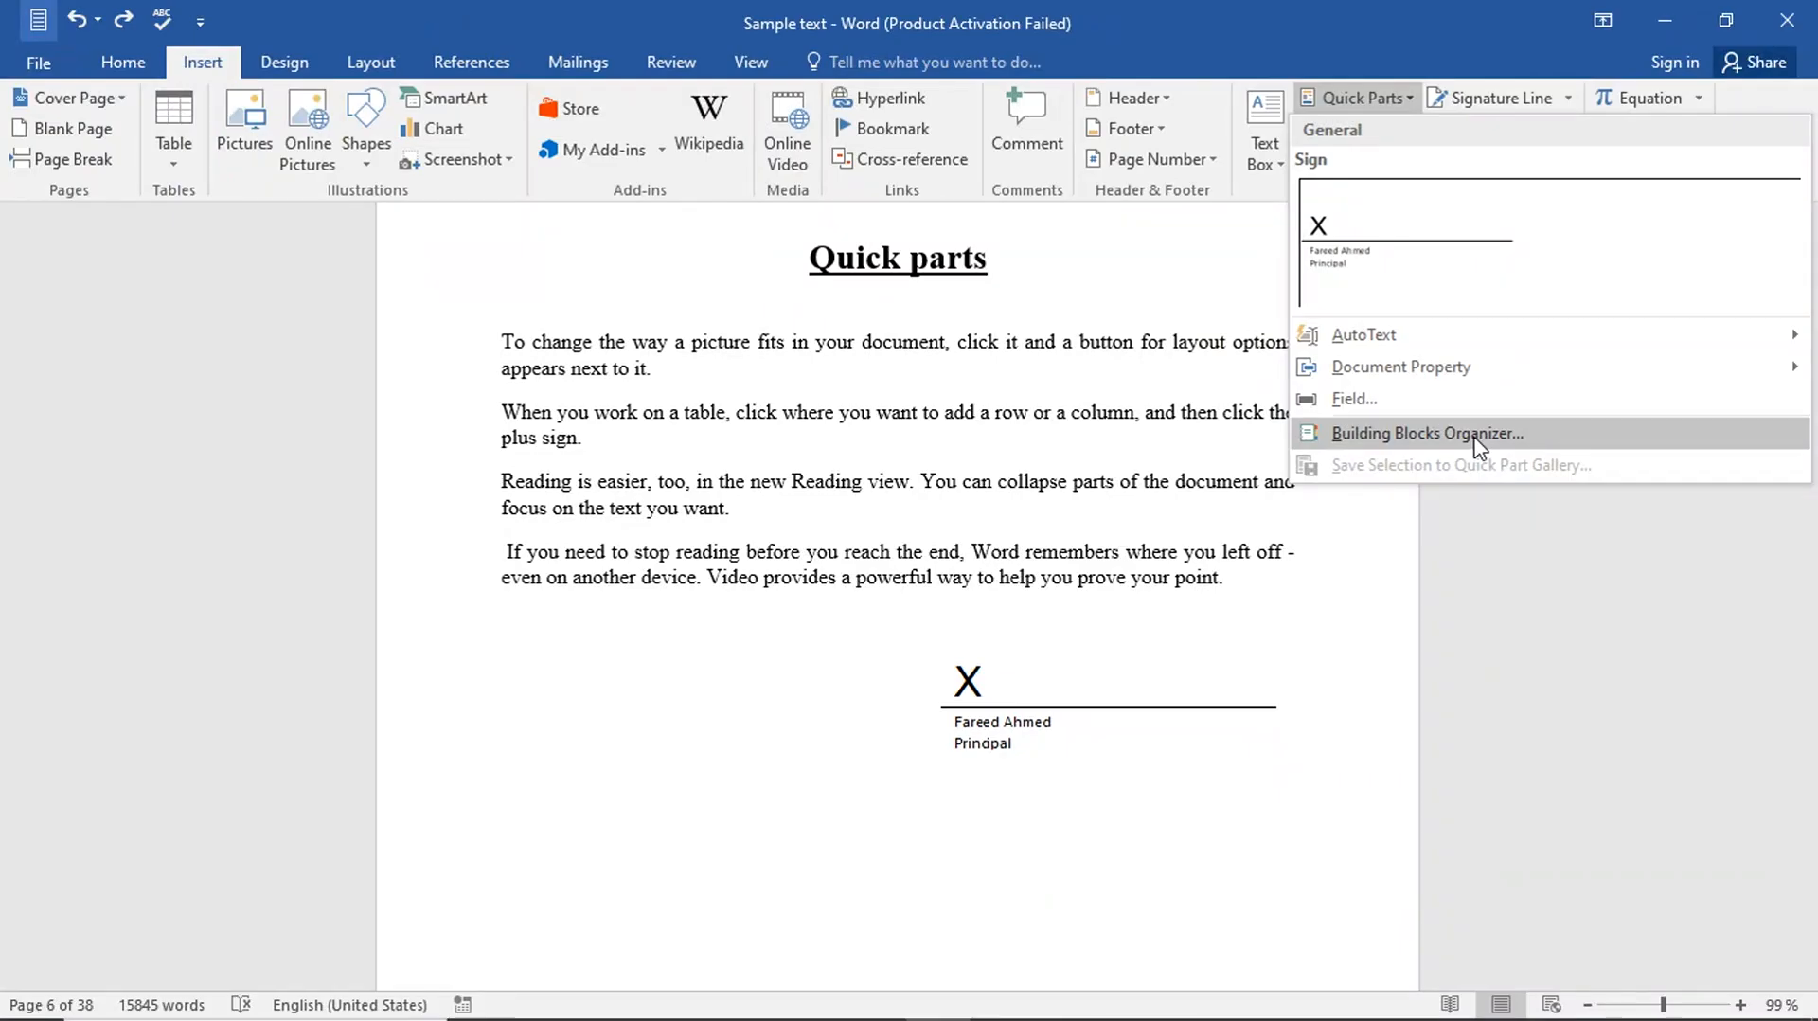
left_click(1521, 775)
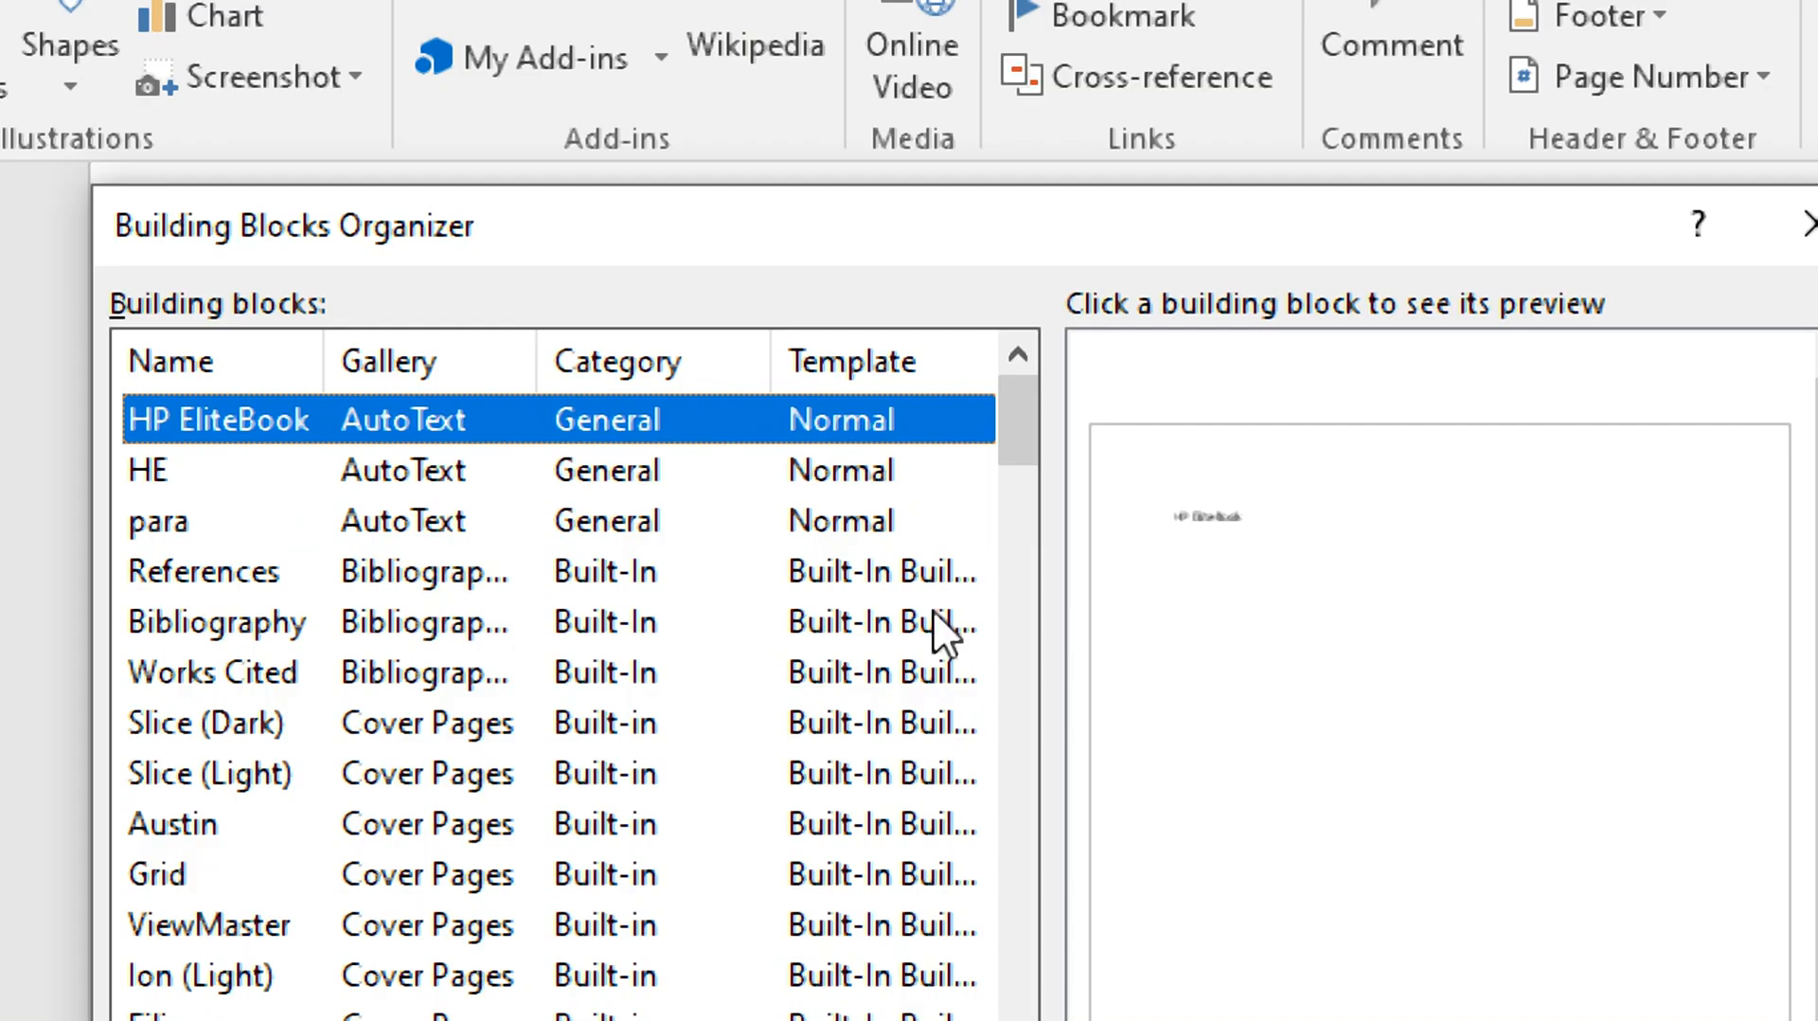
left_click_drag(1006, 408, 944, 1020)
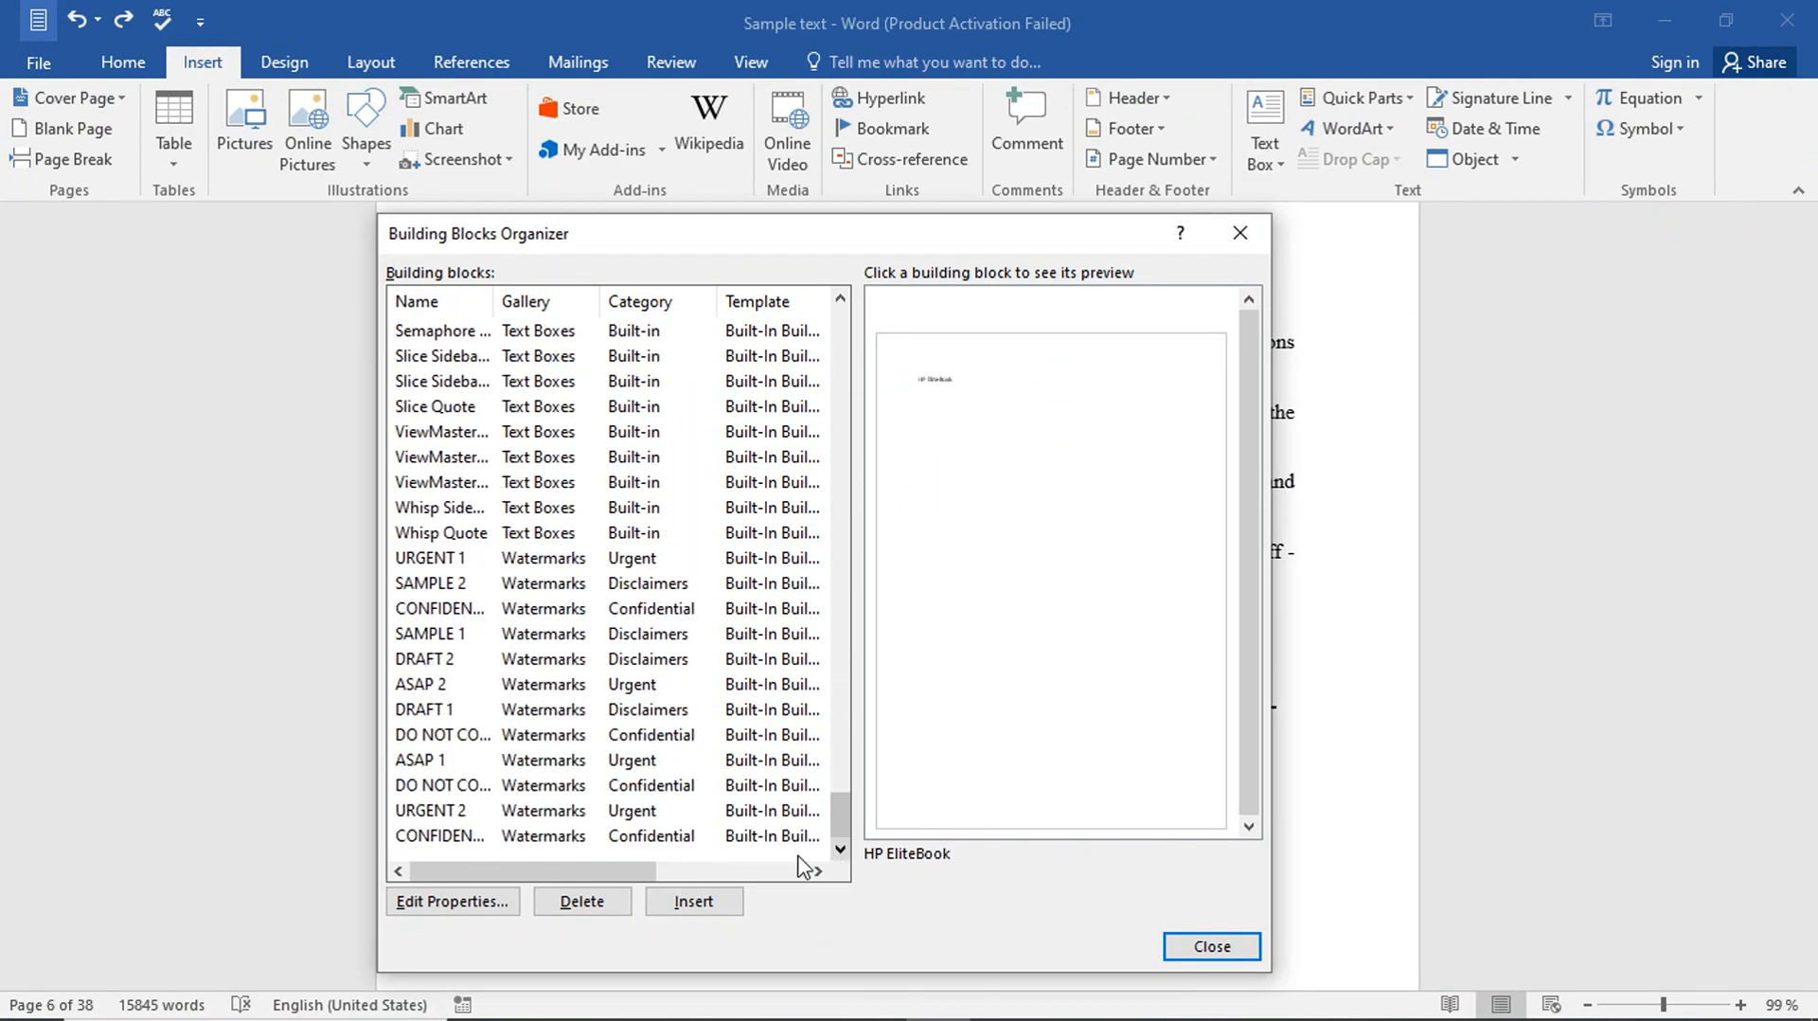
left_click(573, 791)
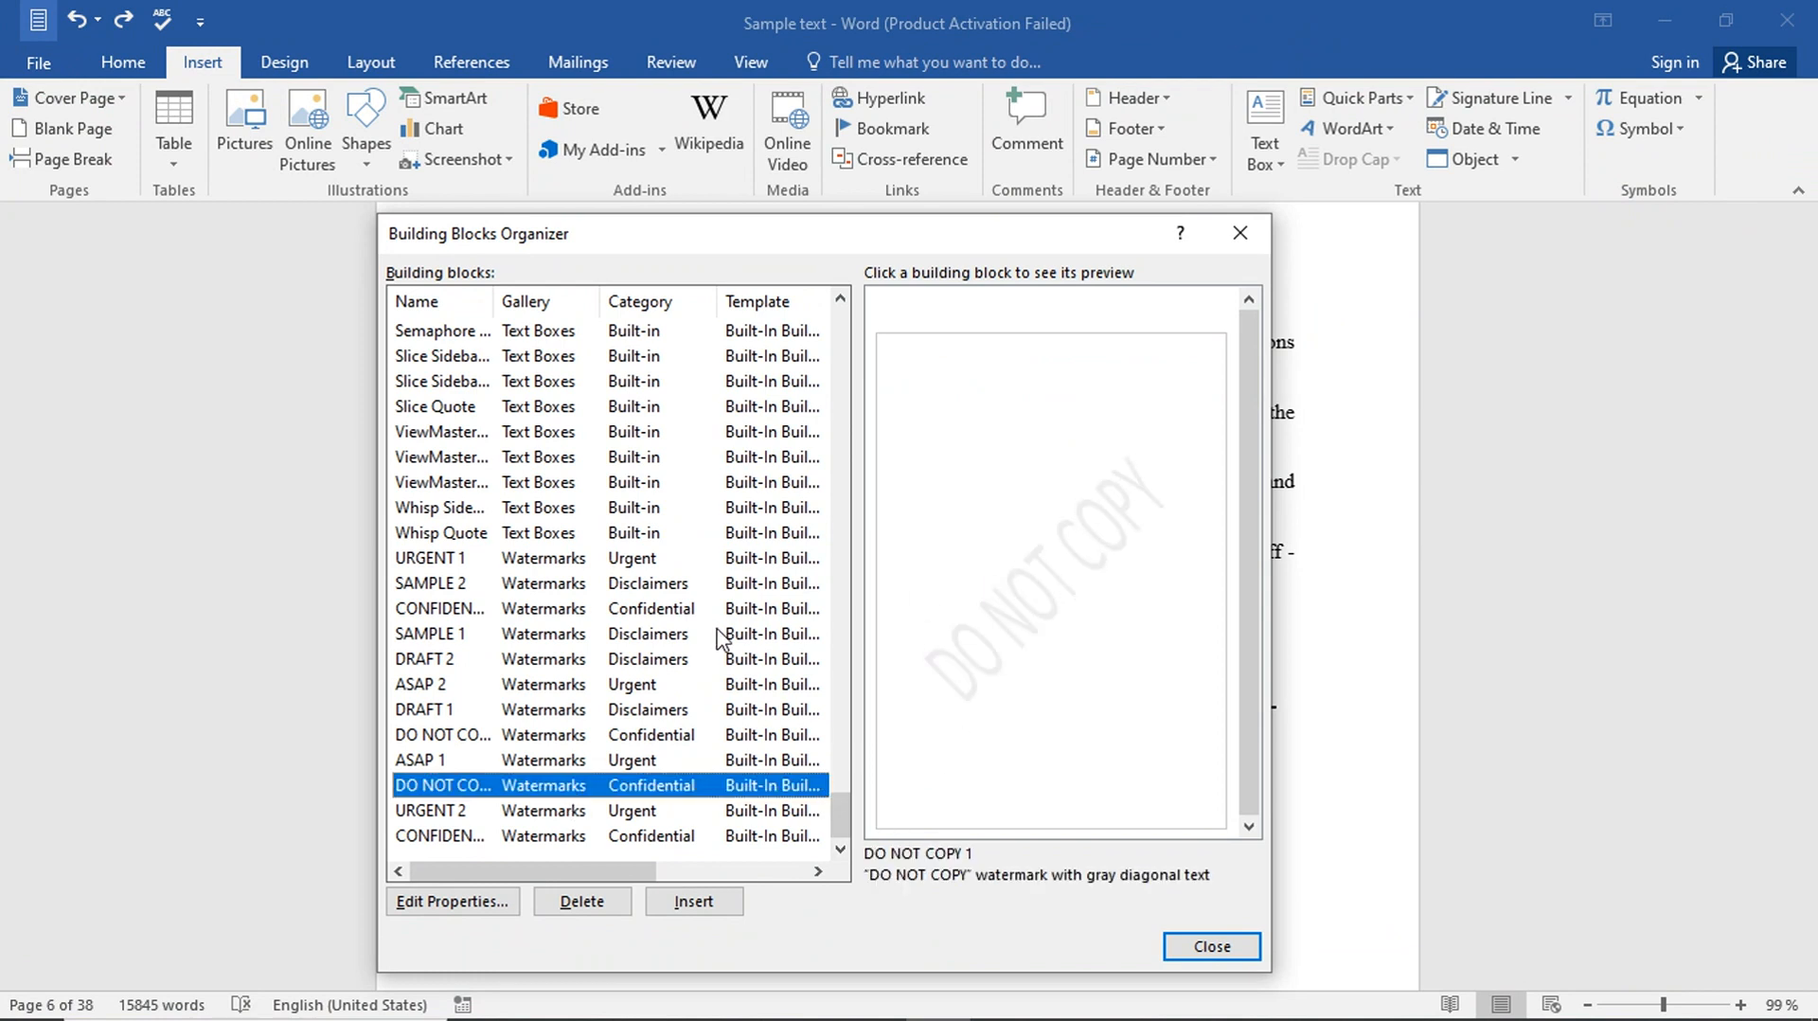
left_click(719, 635)
left_click(658, 506)
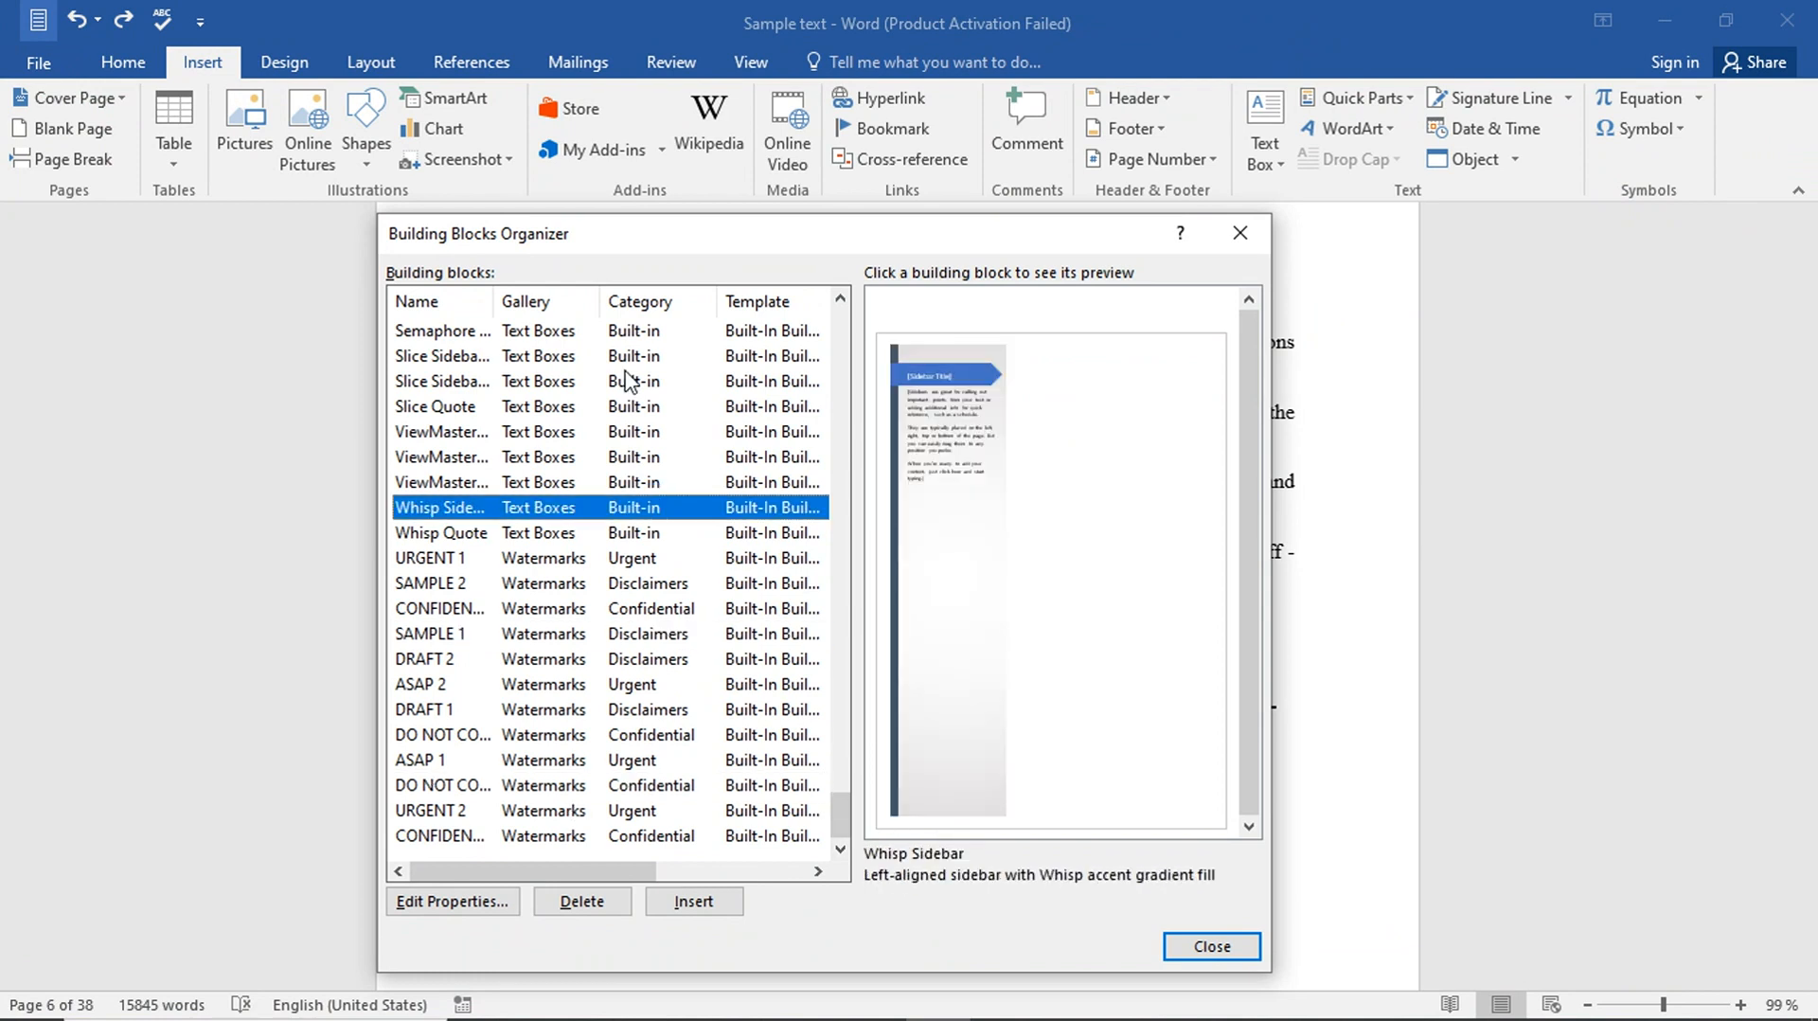
left_click(653, 433)
left_click(644, 461)
left_click(652, 480)
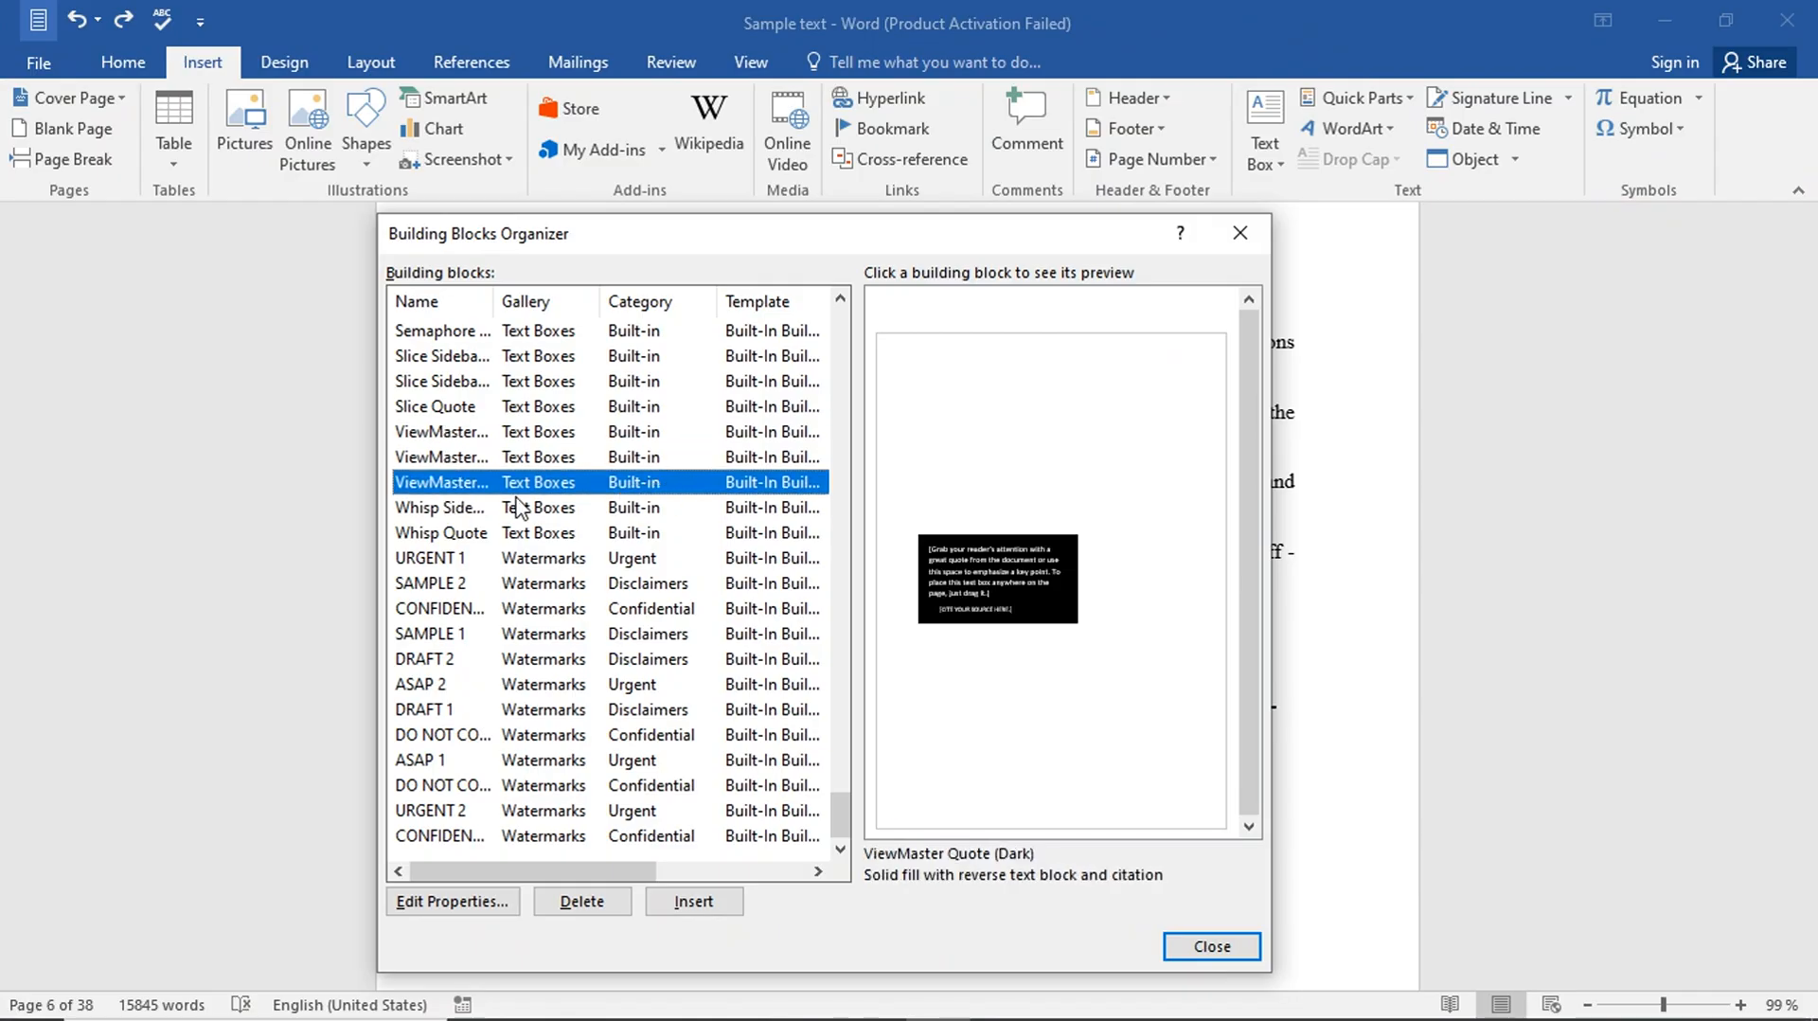
Insert the ViewMaster Quote (Dark) text box on the Quick parts page and shrink it to about 4.14 cm high by 7.83 cm wide
left_click(559, 462)
left_click(562, 482)
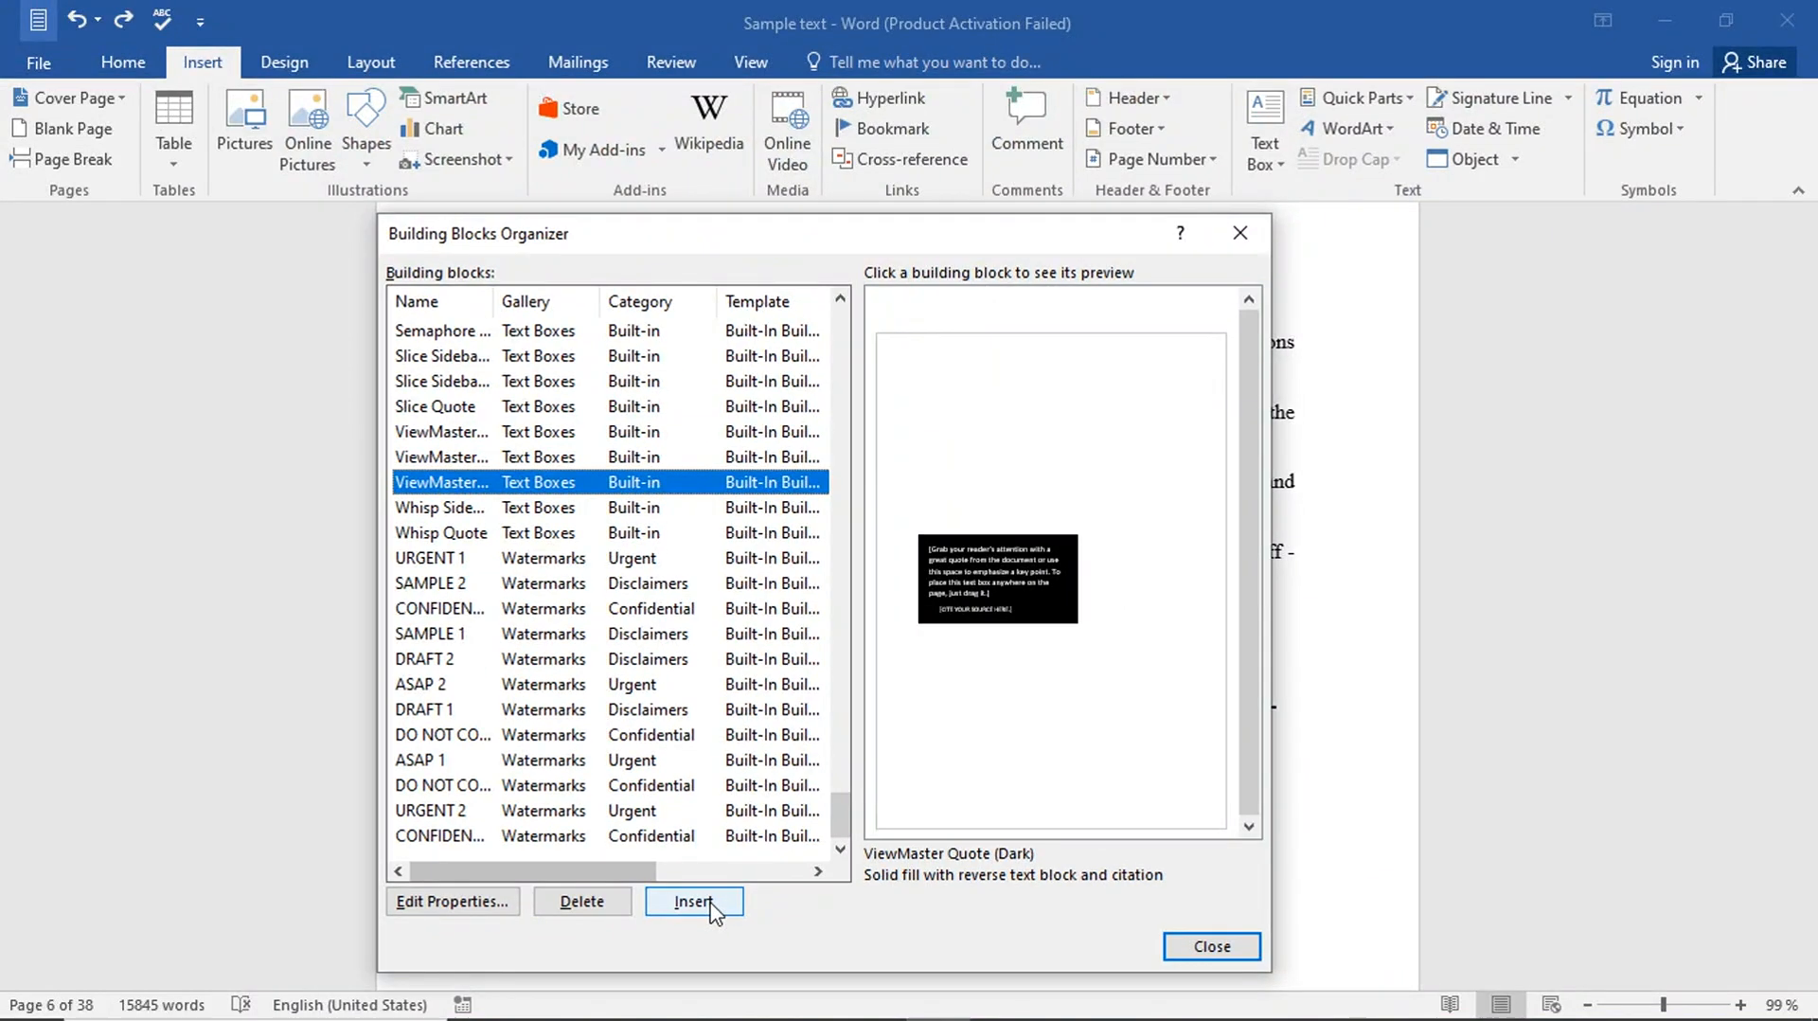
left_click(696, 902)
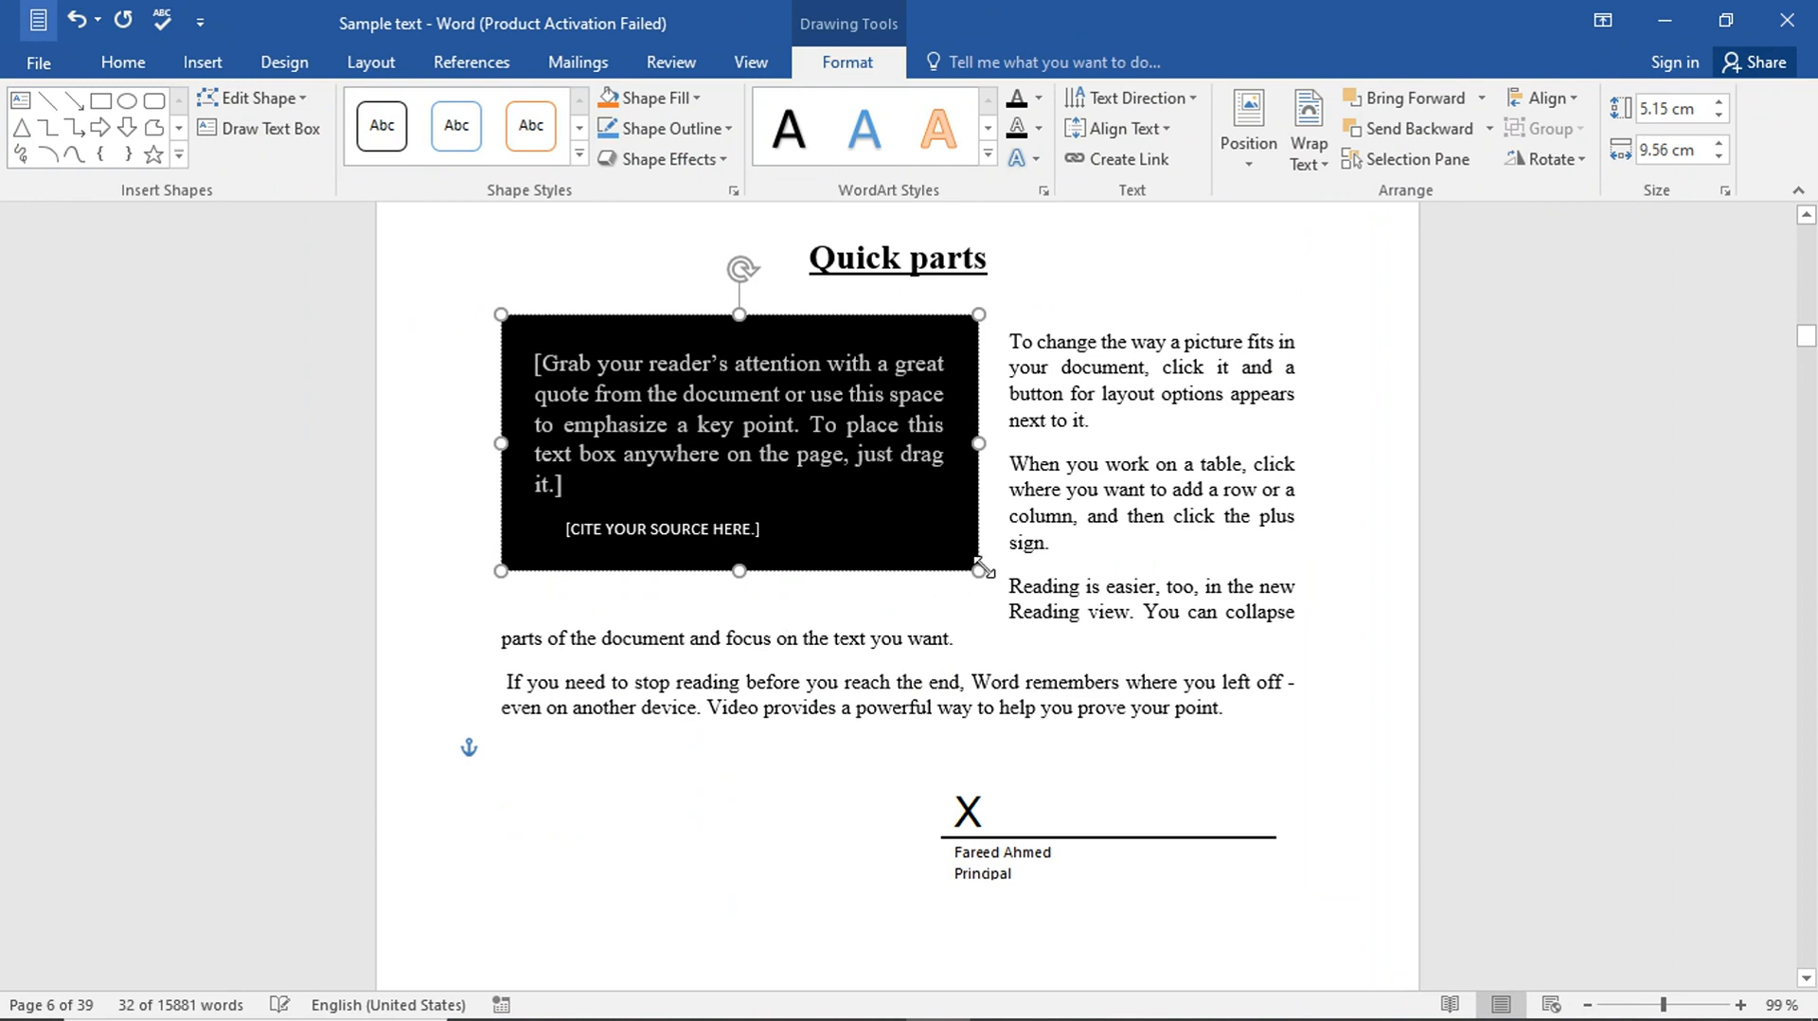
left_click_drag(980, 569, 892, 521)
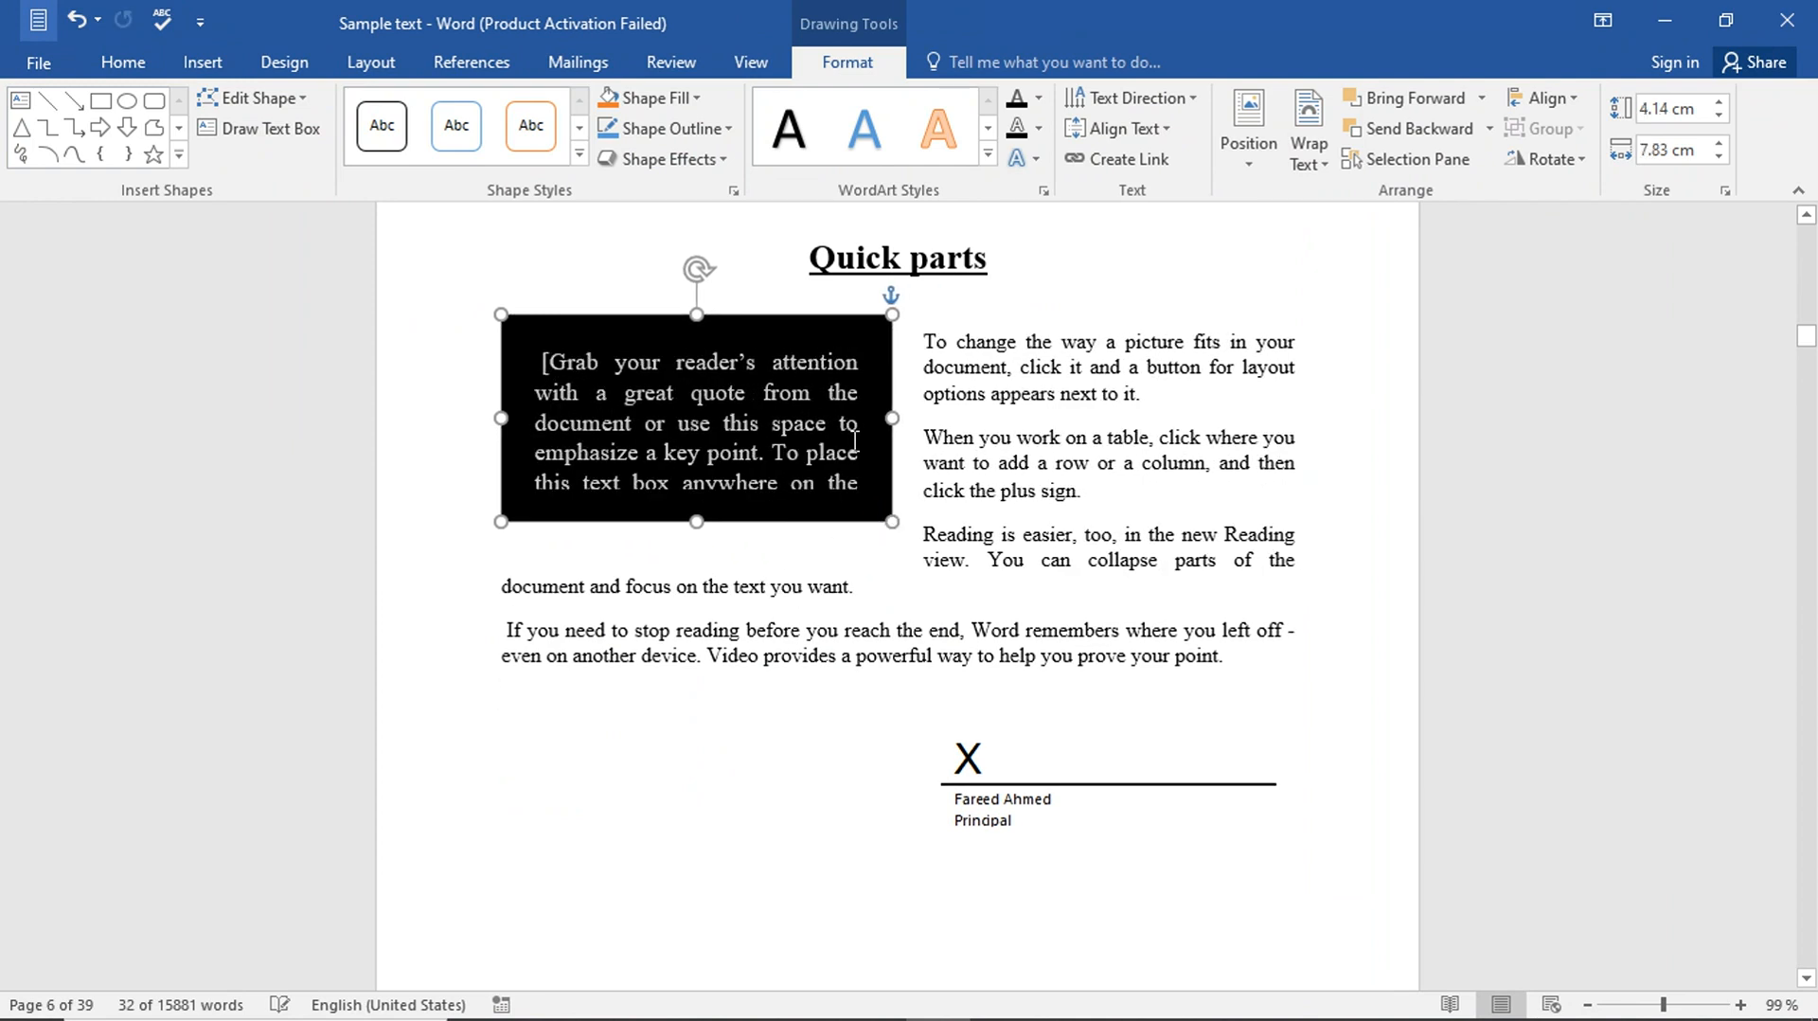
Fill the quote text box with light gold and enlarge its text to 20 pt
left_click(654, 98)
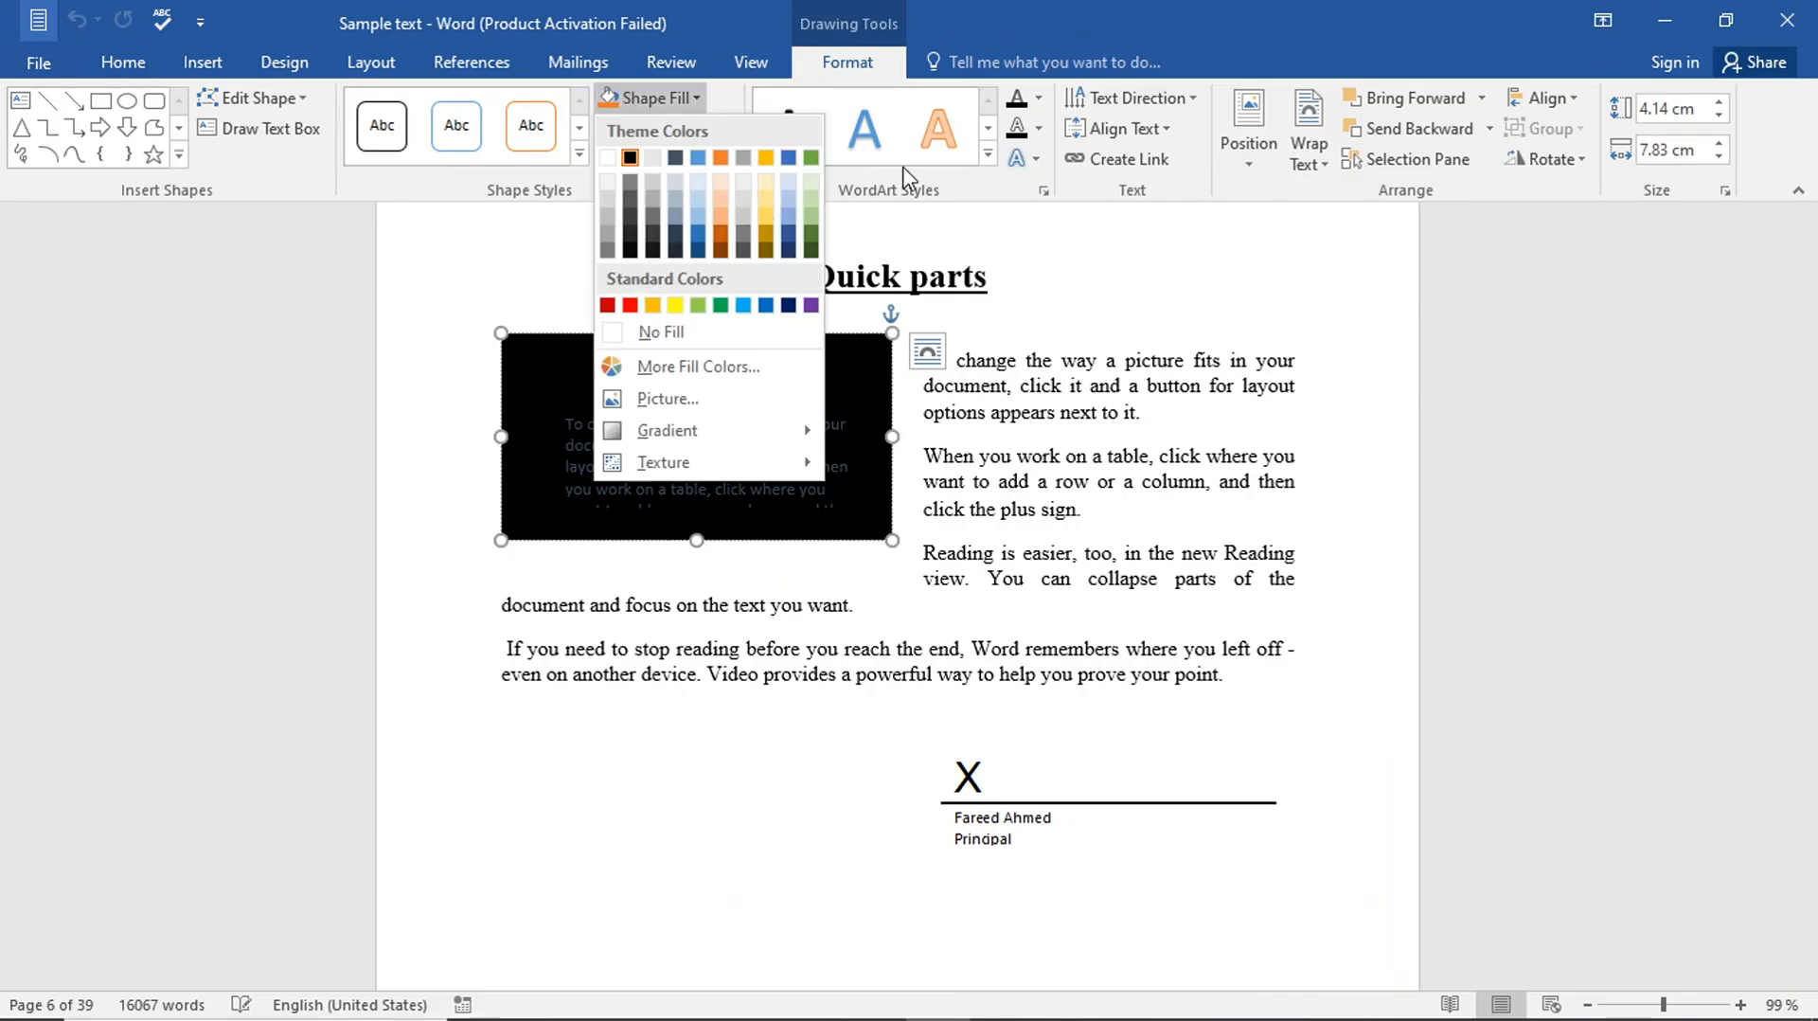
left_click(766, 217)
left_click_drag(533, 432, 534, 502)
left_click(124, 63)
left_click(416, 112)
left_click(416, 112)
left_click(416, 111)
left_click(416, 112)
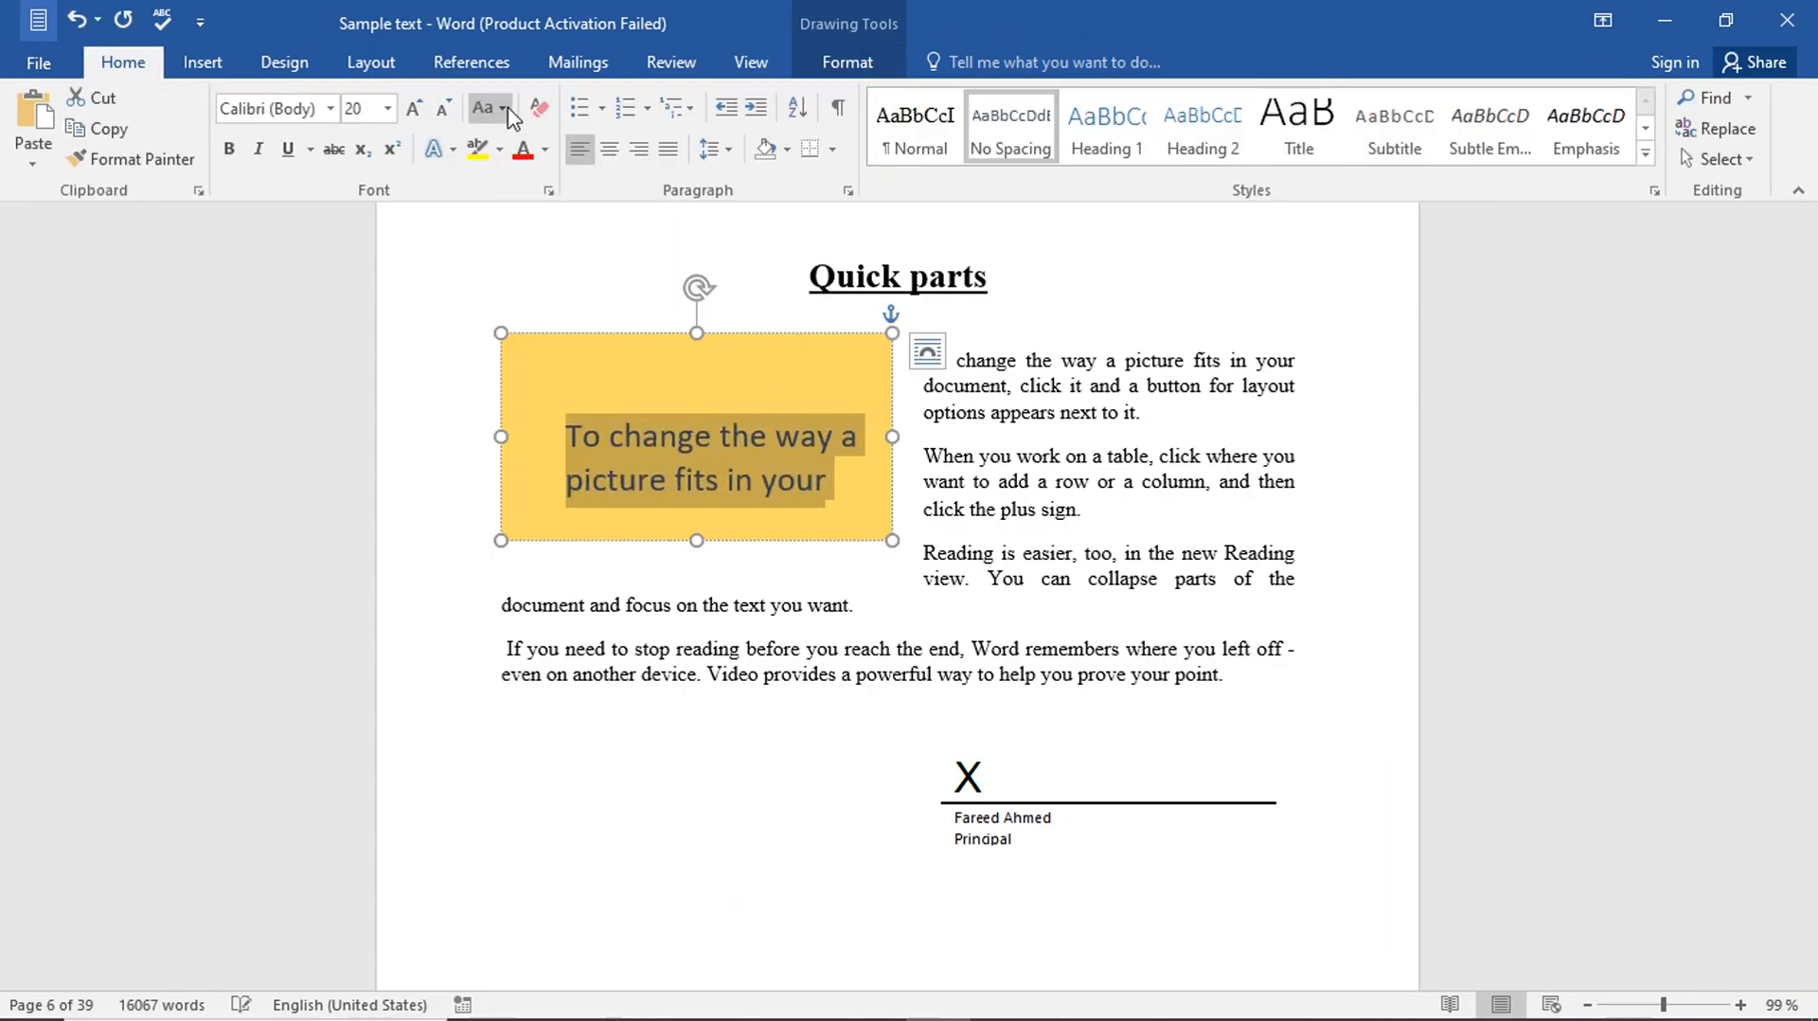
left_click(497, 110)
left_click(1003, 326)
double_click(1004, 327)
left_click(1104, 385)
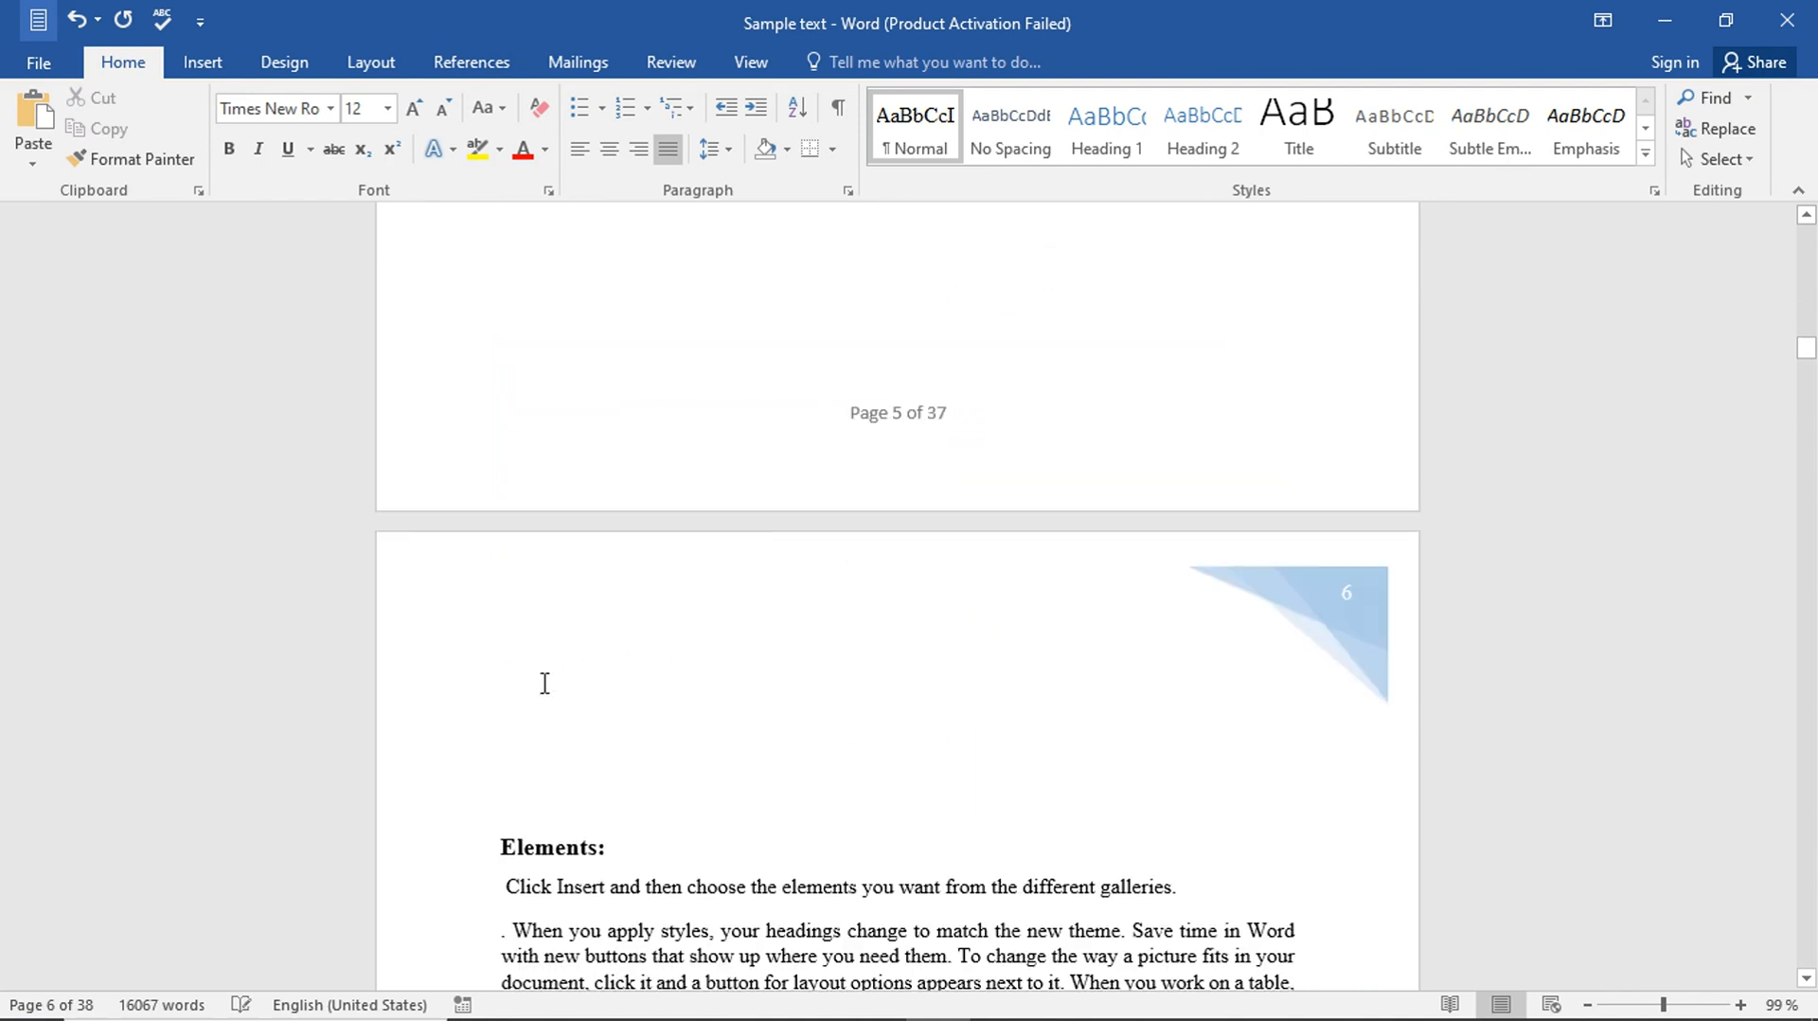
Insert the Pythagorean theorem equation from the Building Blocks Organizer in the blank area above the Elements heading on page 6
left_click(203, 63)
left_click(1357, 98)
left_click(1392, 430)
scroll(846, 365, "down", 4)
left_click(435, 482)
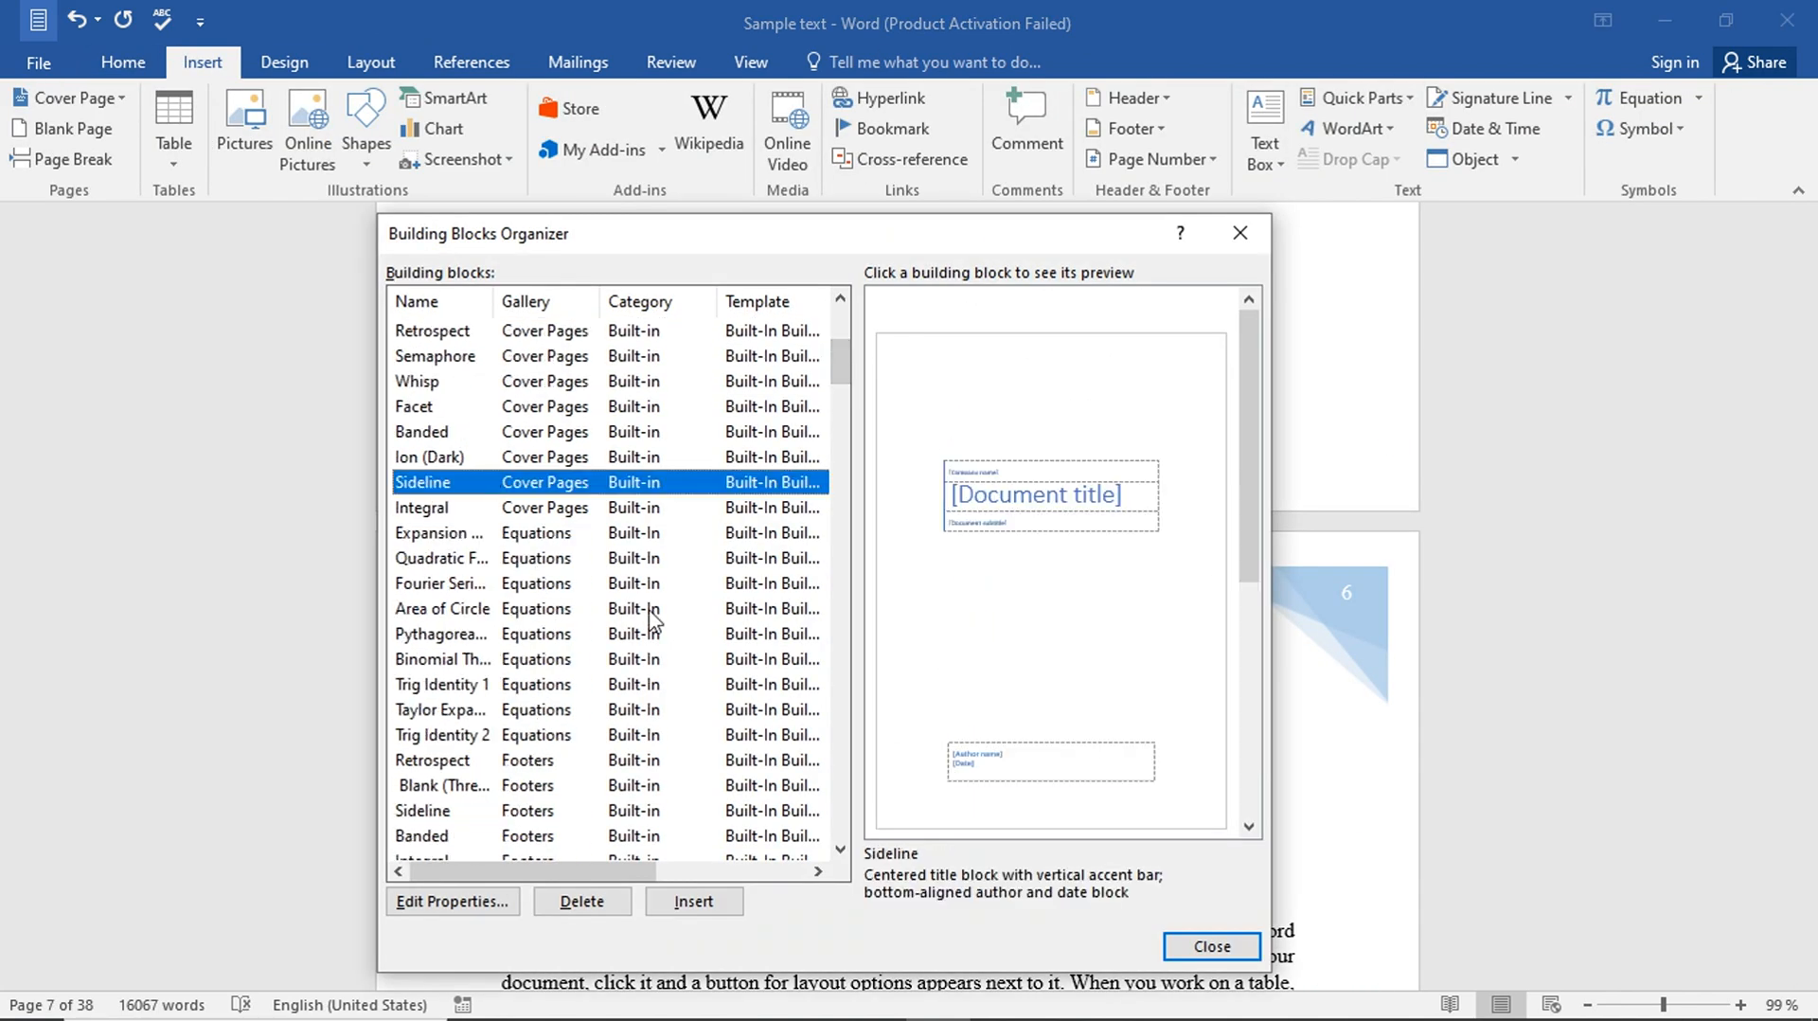
left_click(435, 532)
left_click(441, 734)
left_click(440, 633)
left_click(686, 911)
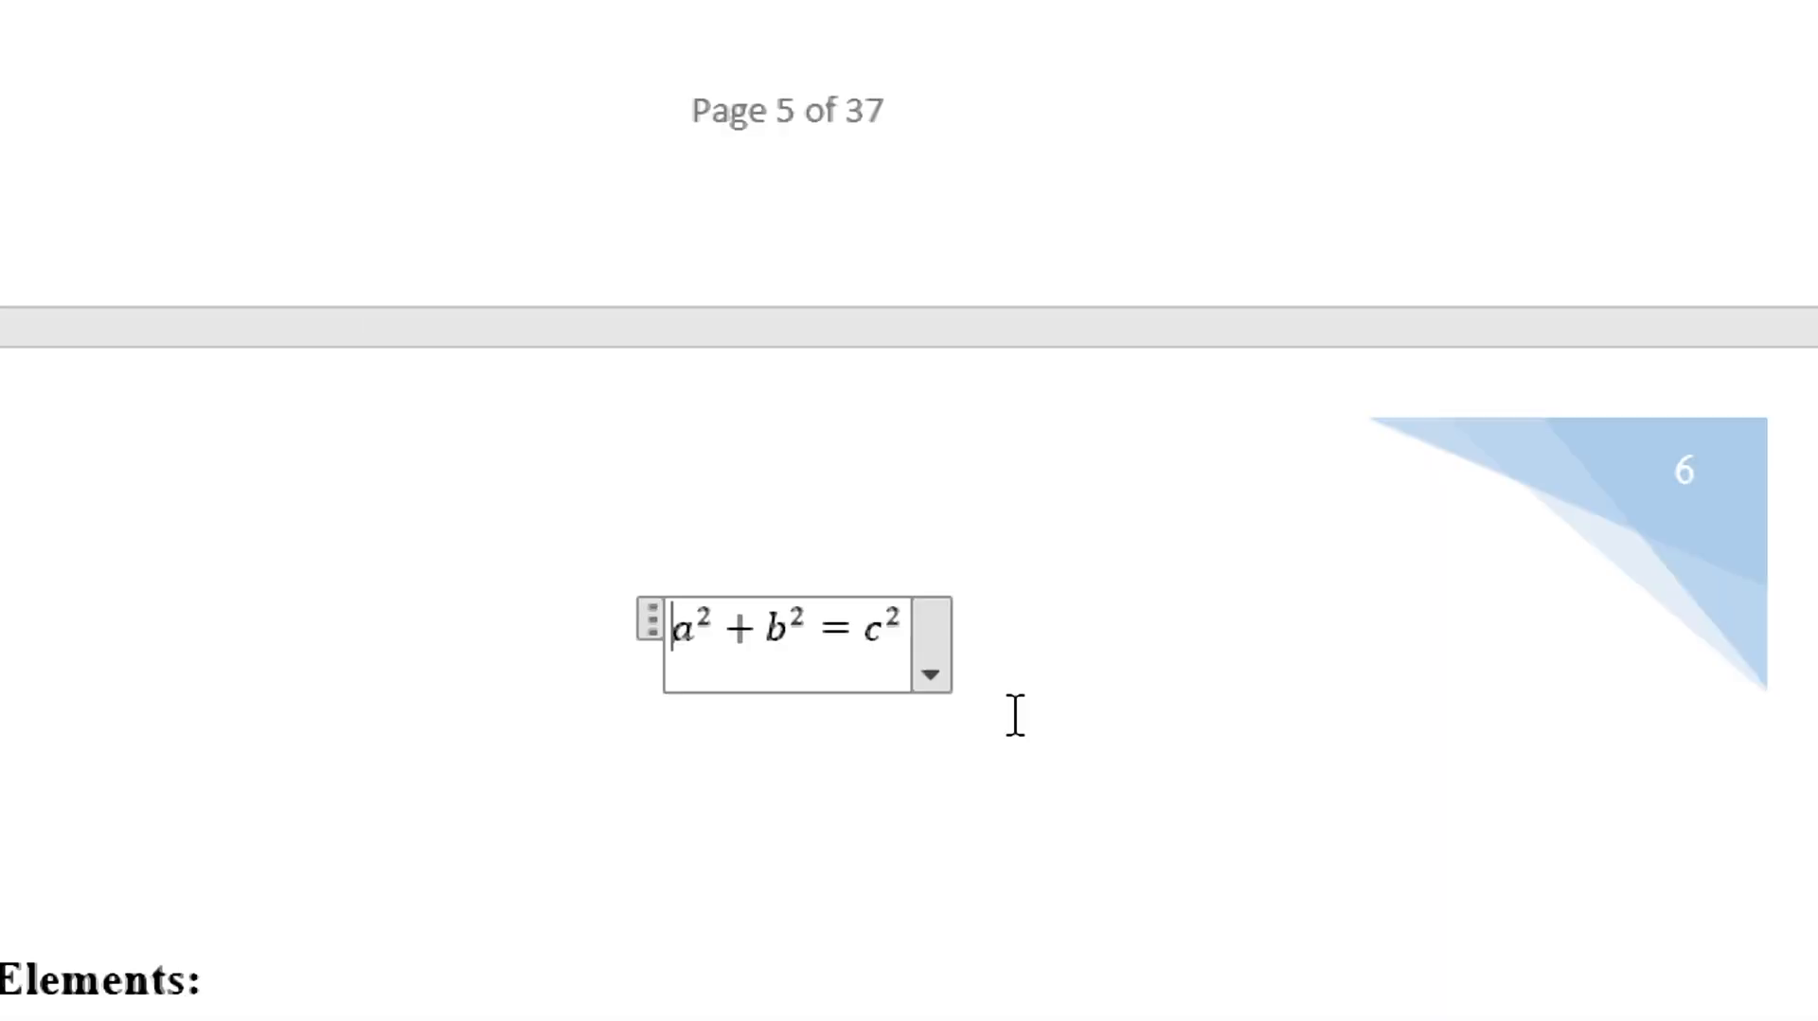
Edit the page 6 equation by changing the exponents of a and b to 3 and replacing the c² term with d4
left_click_drag(853, 666, 901, 644)
type("33")
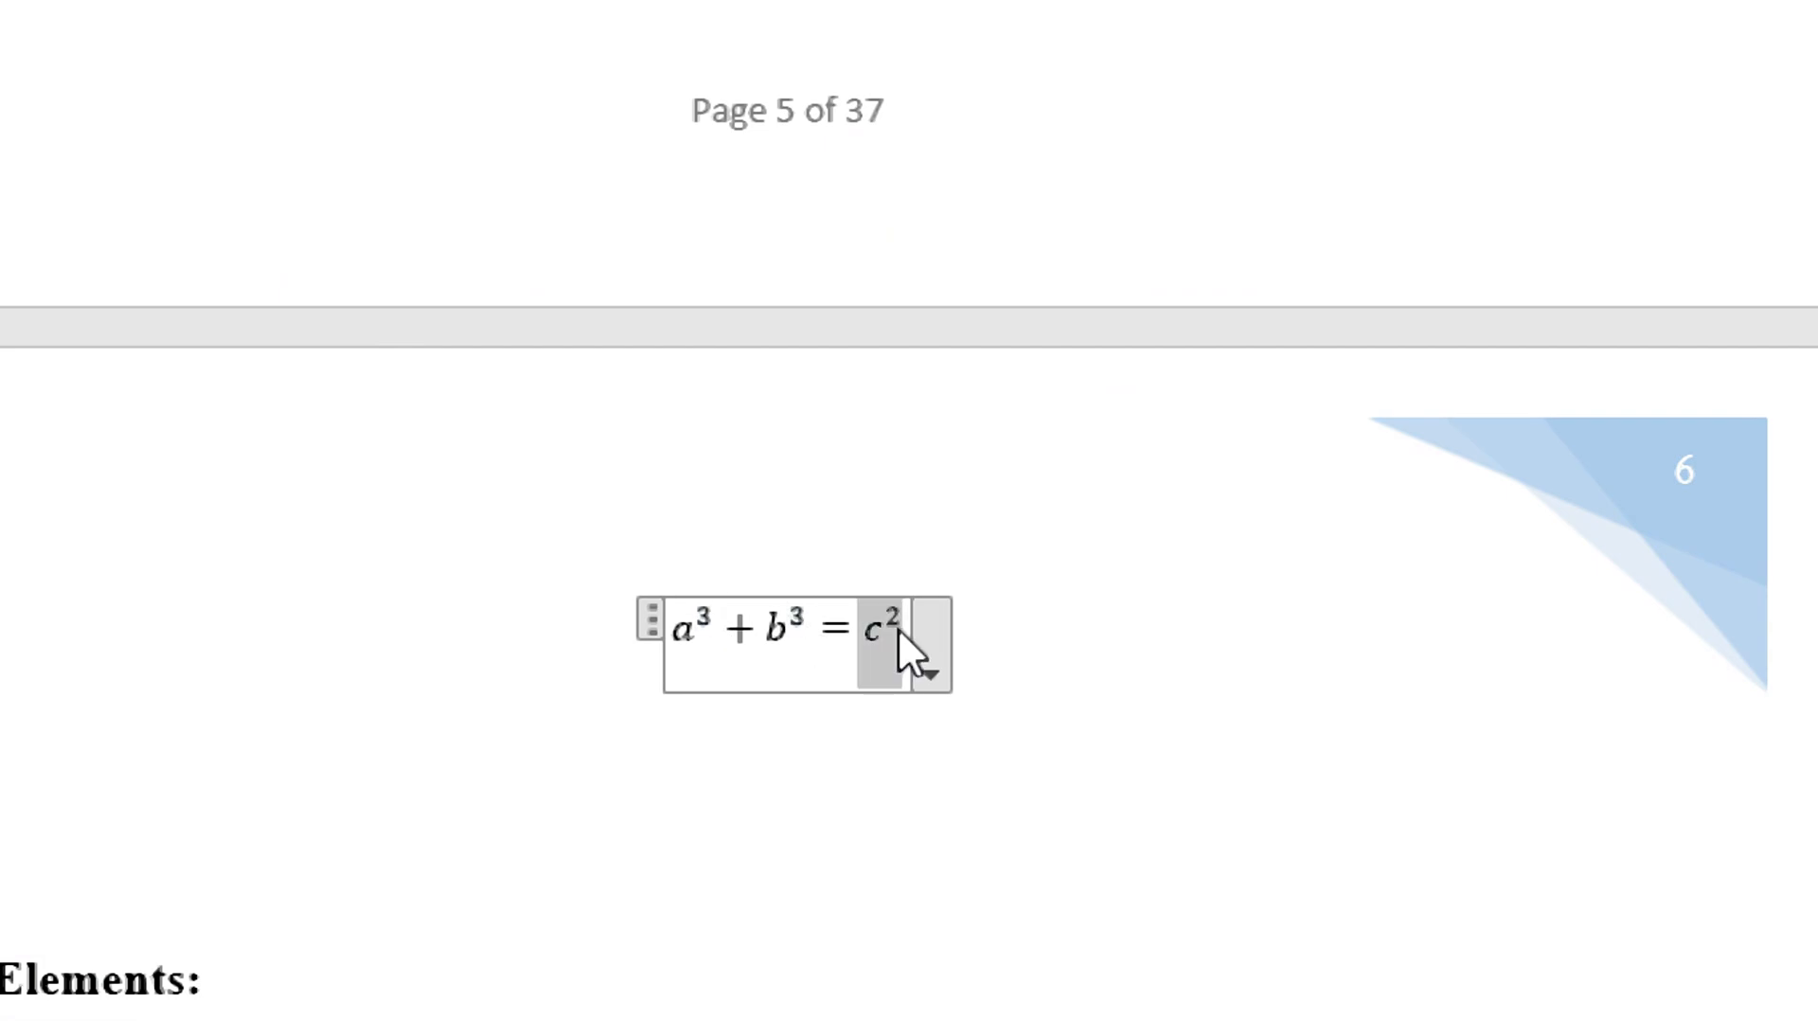
type("d4")
left_click(1238, 732)
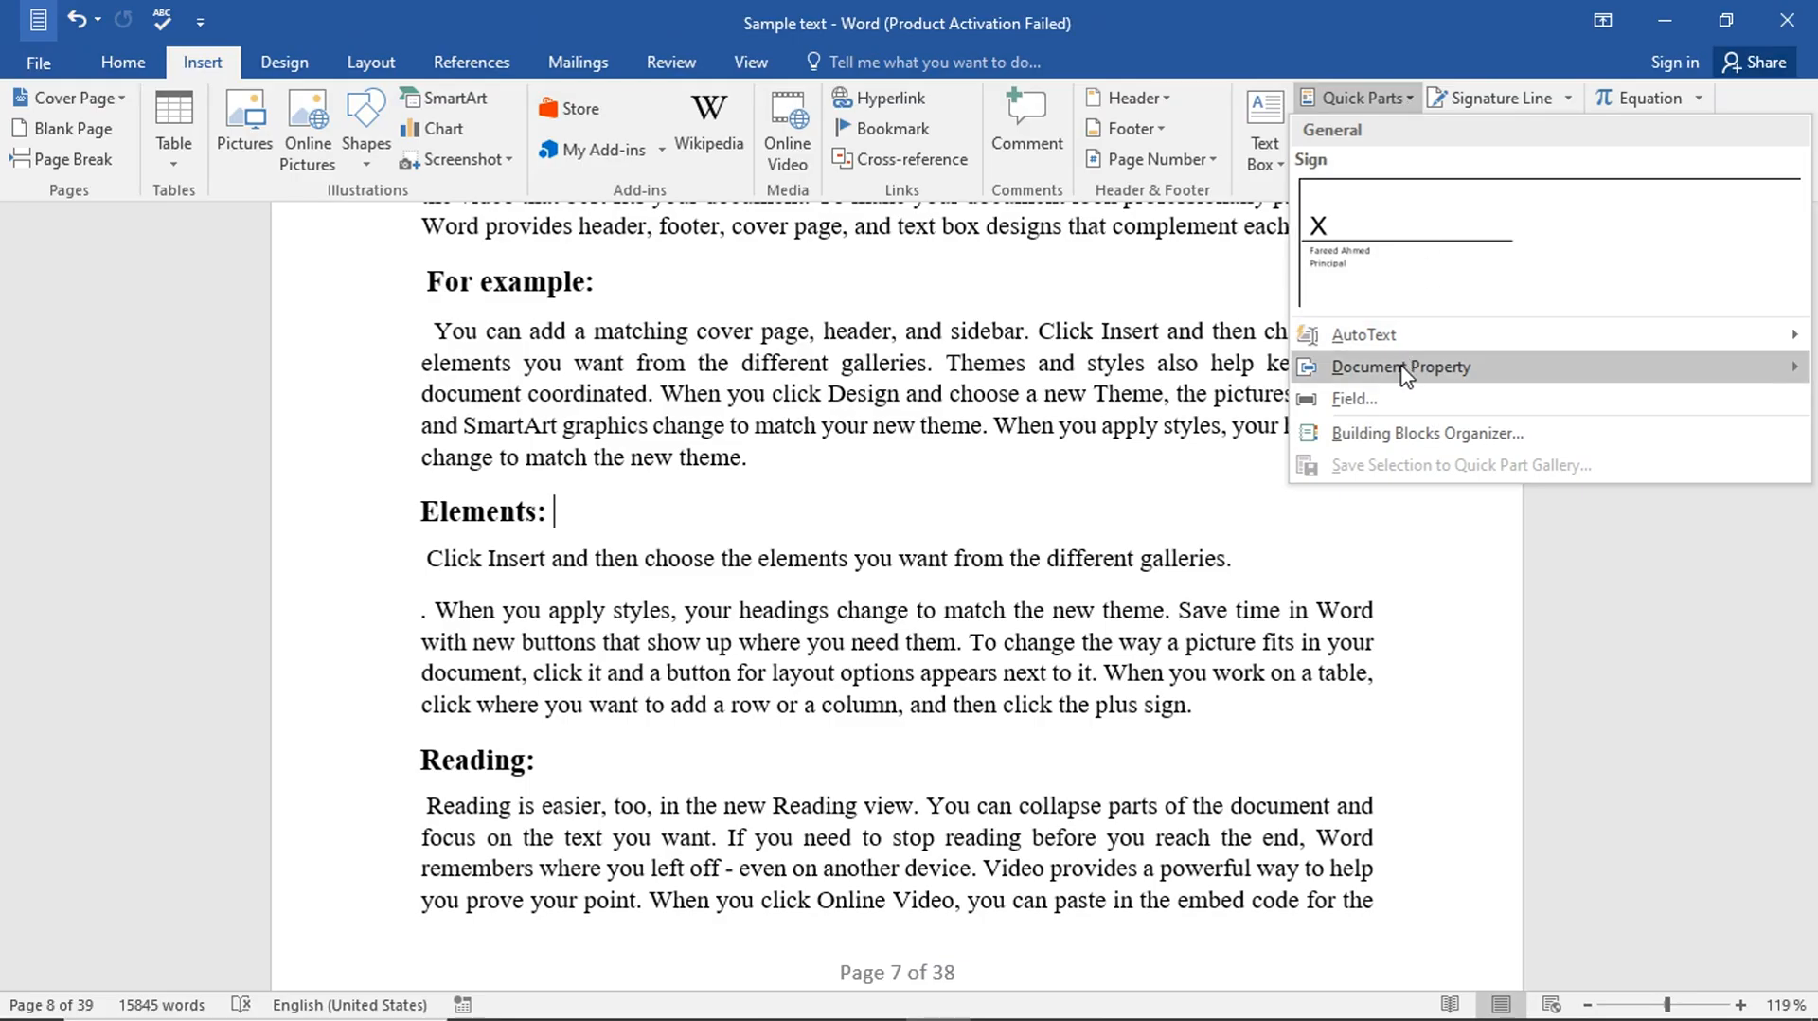
Review the document's properties, such as title, tags, comments and author, on the Info page and return to the document
mouse_move(1403, 377)
left_click(1357, 98)
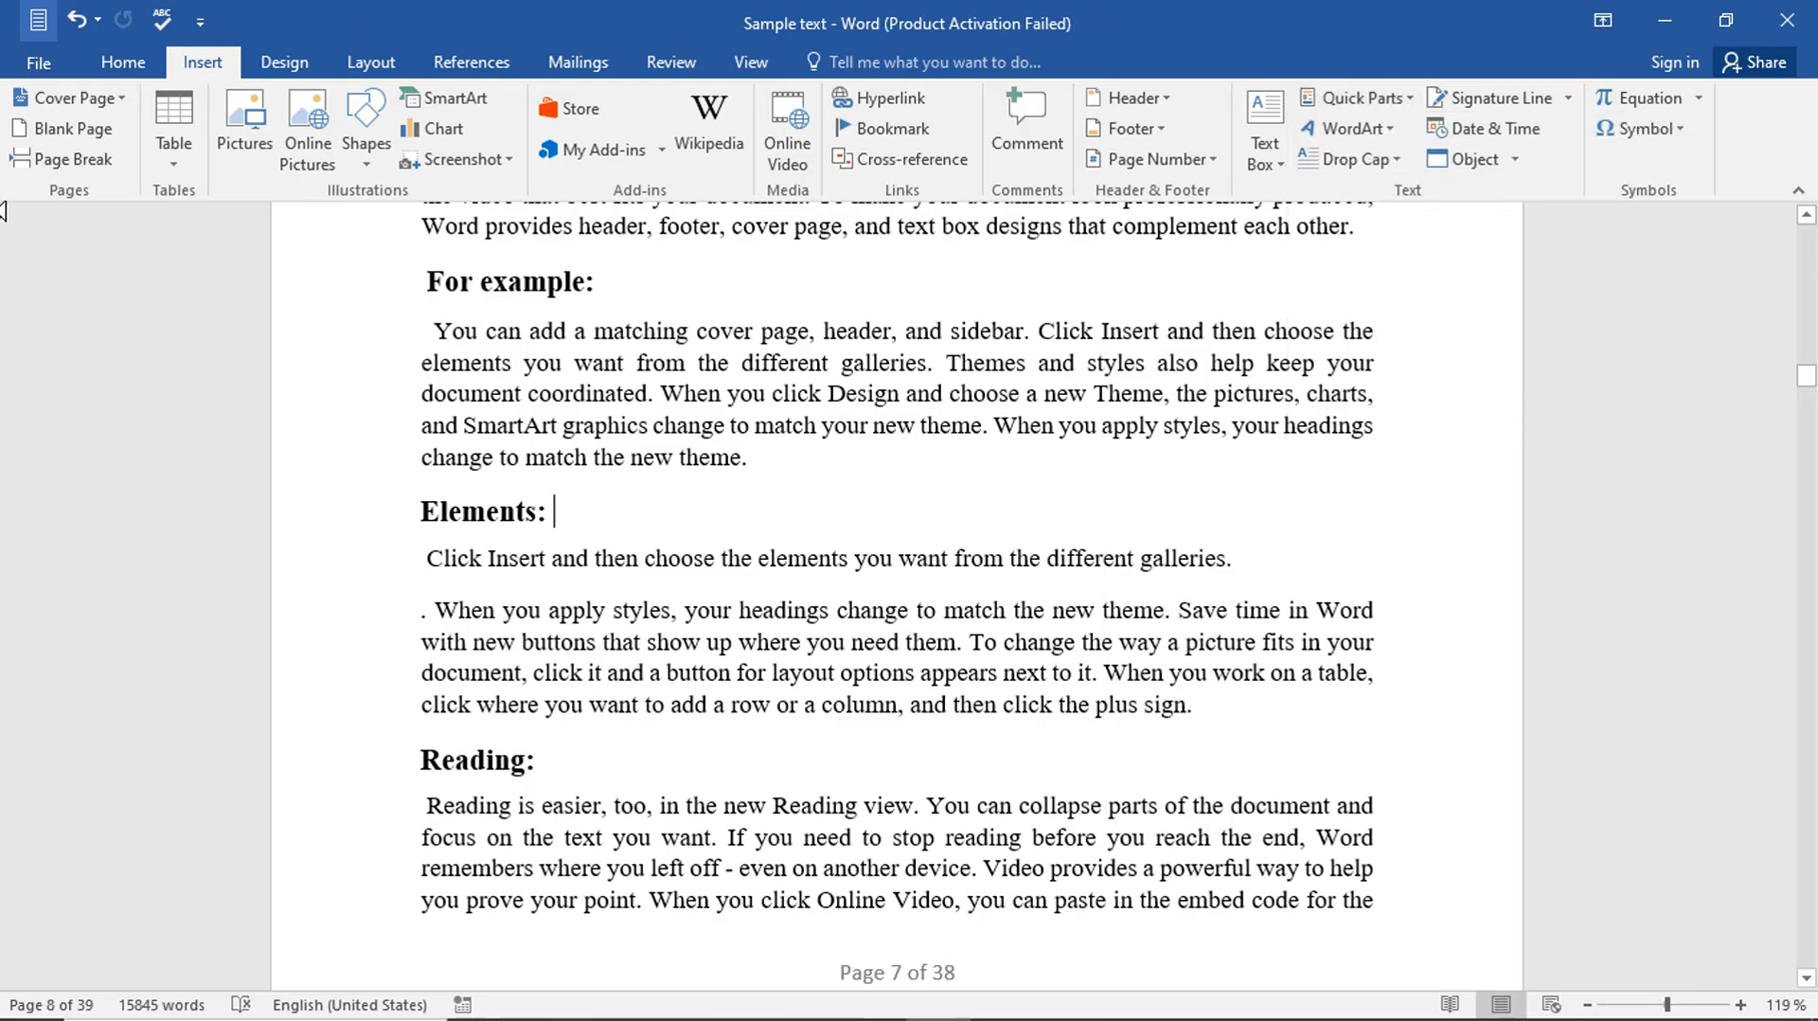
left_click(43, 98)
left_click(38, 64)
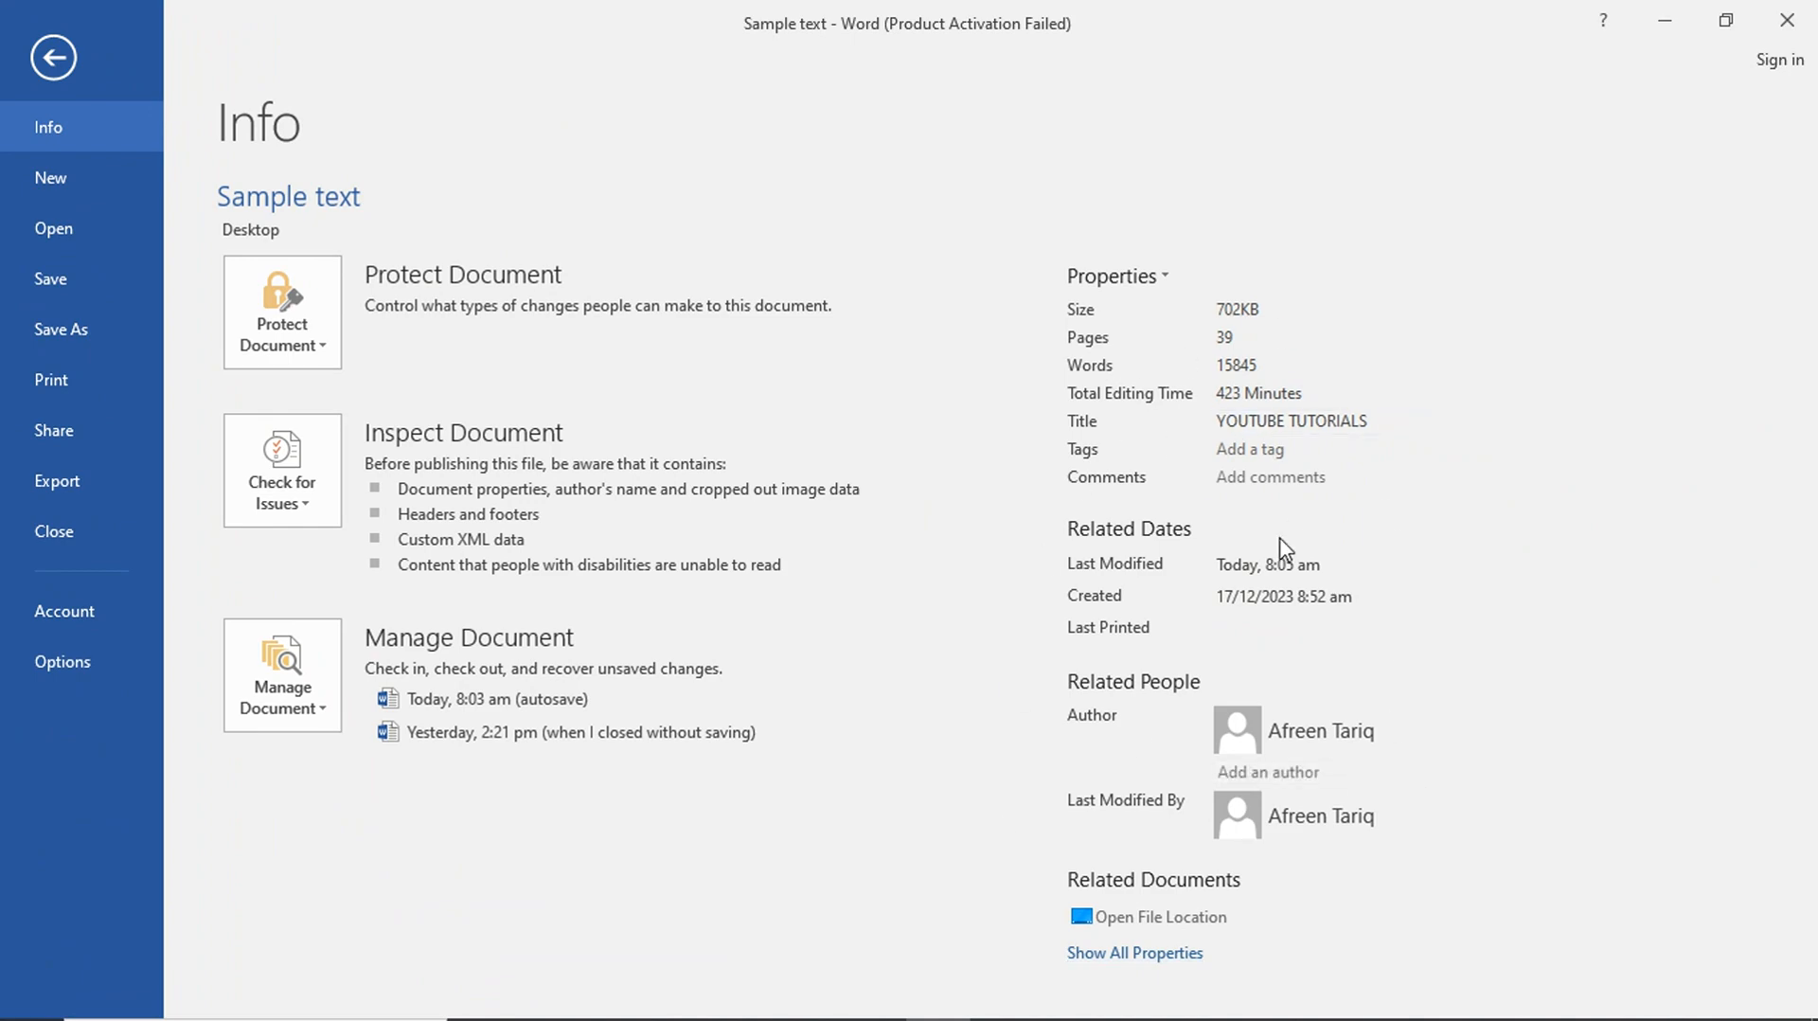
left_click(44, 71)
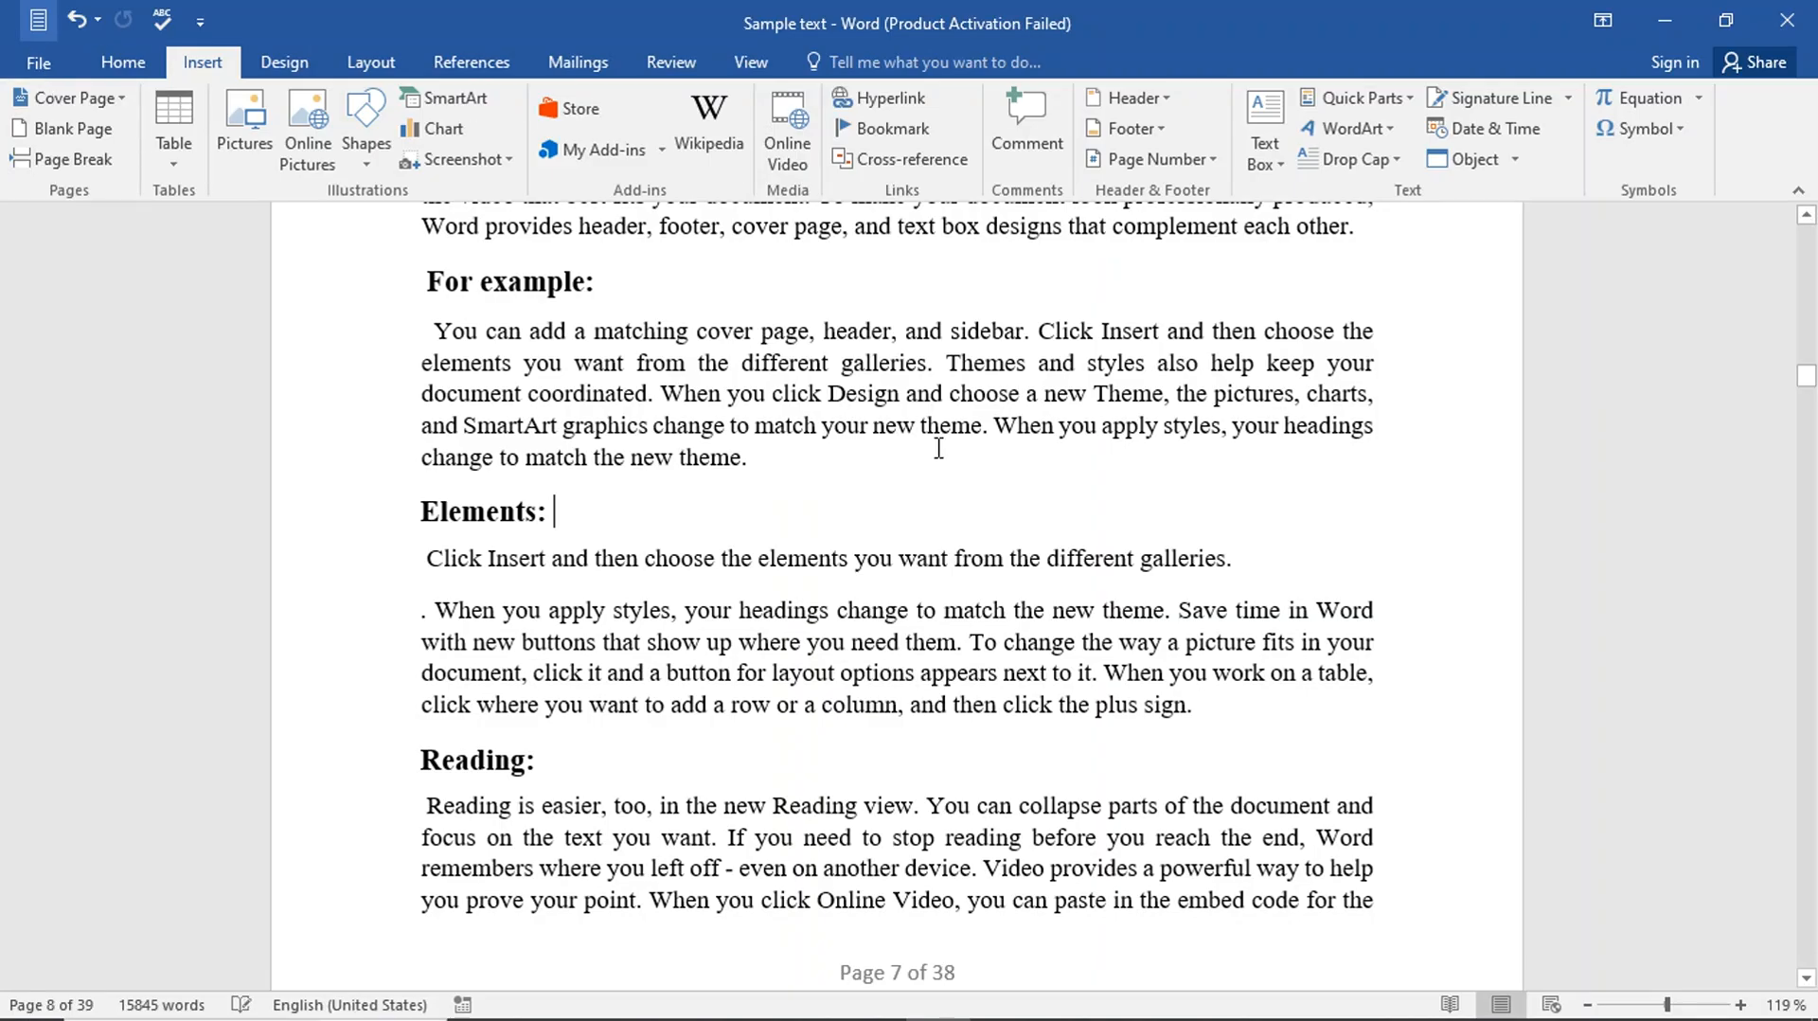
Start inserting a Quick Parts field after the Elements heading and limit the field categories to Date and Time
left_click(1413, 101)
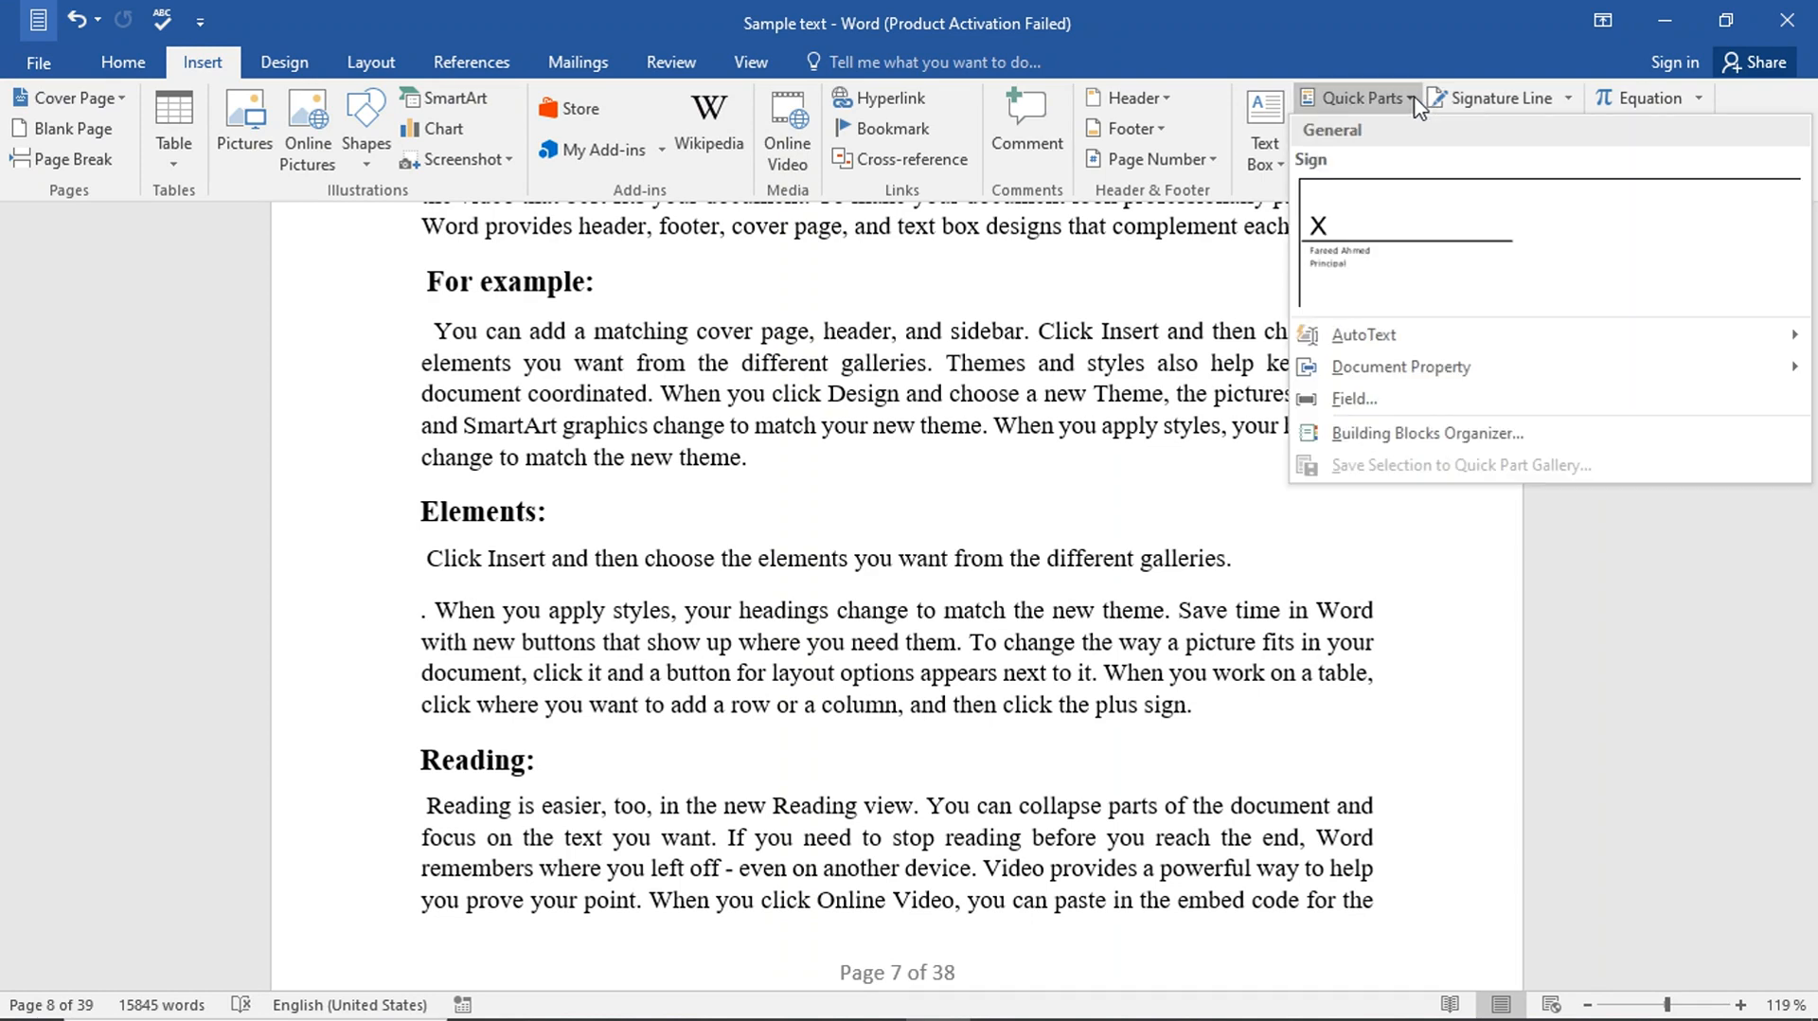
left_click(1354, 399)
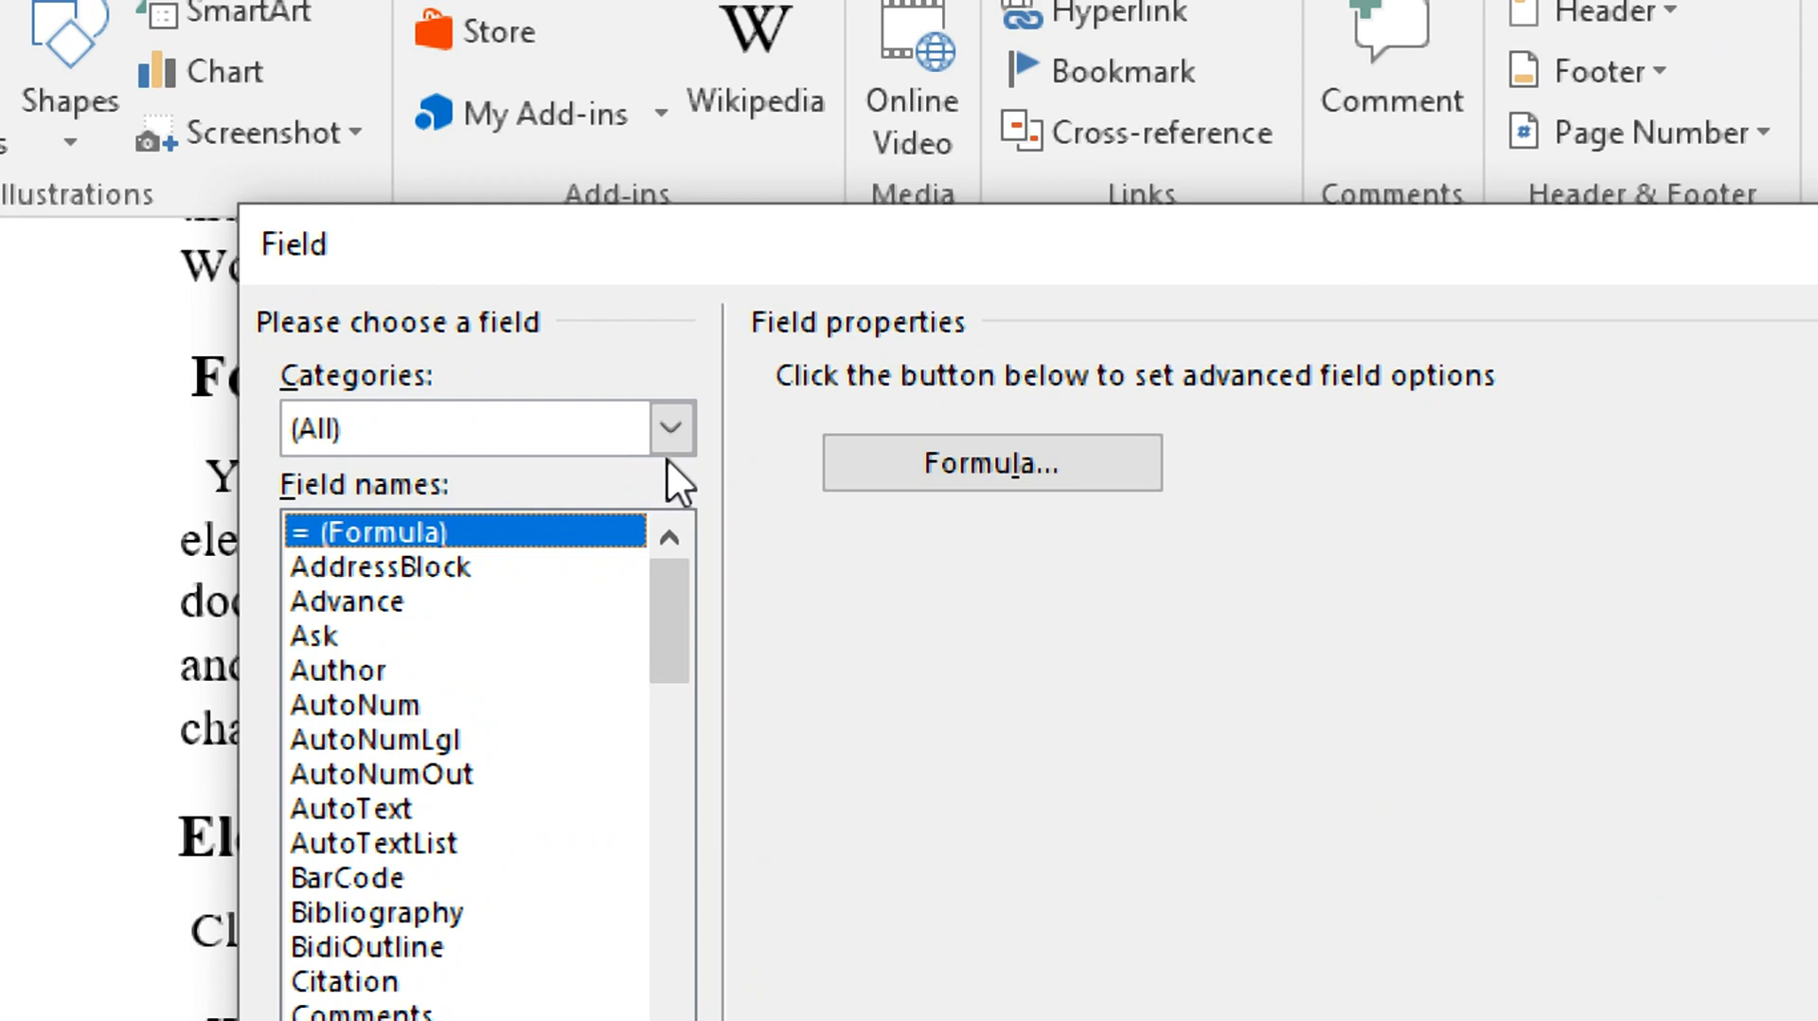
left_click(674, 436)
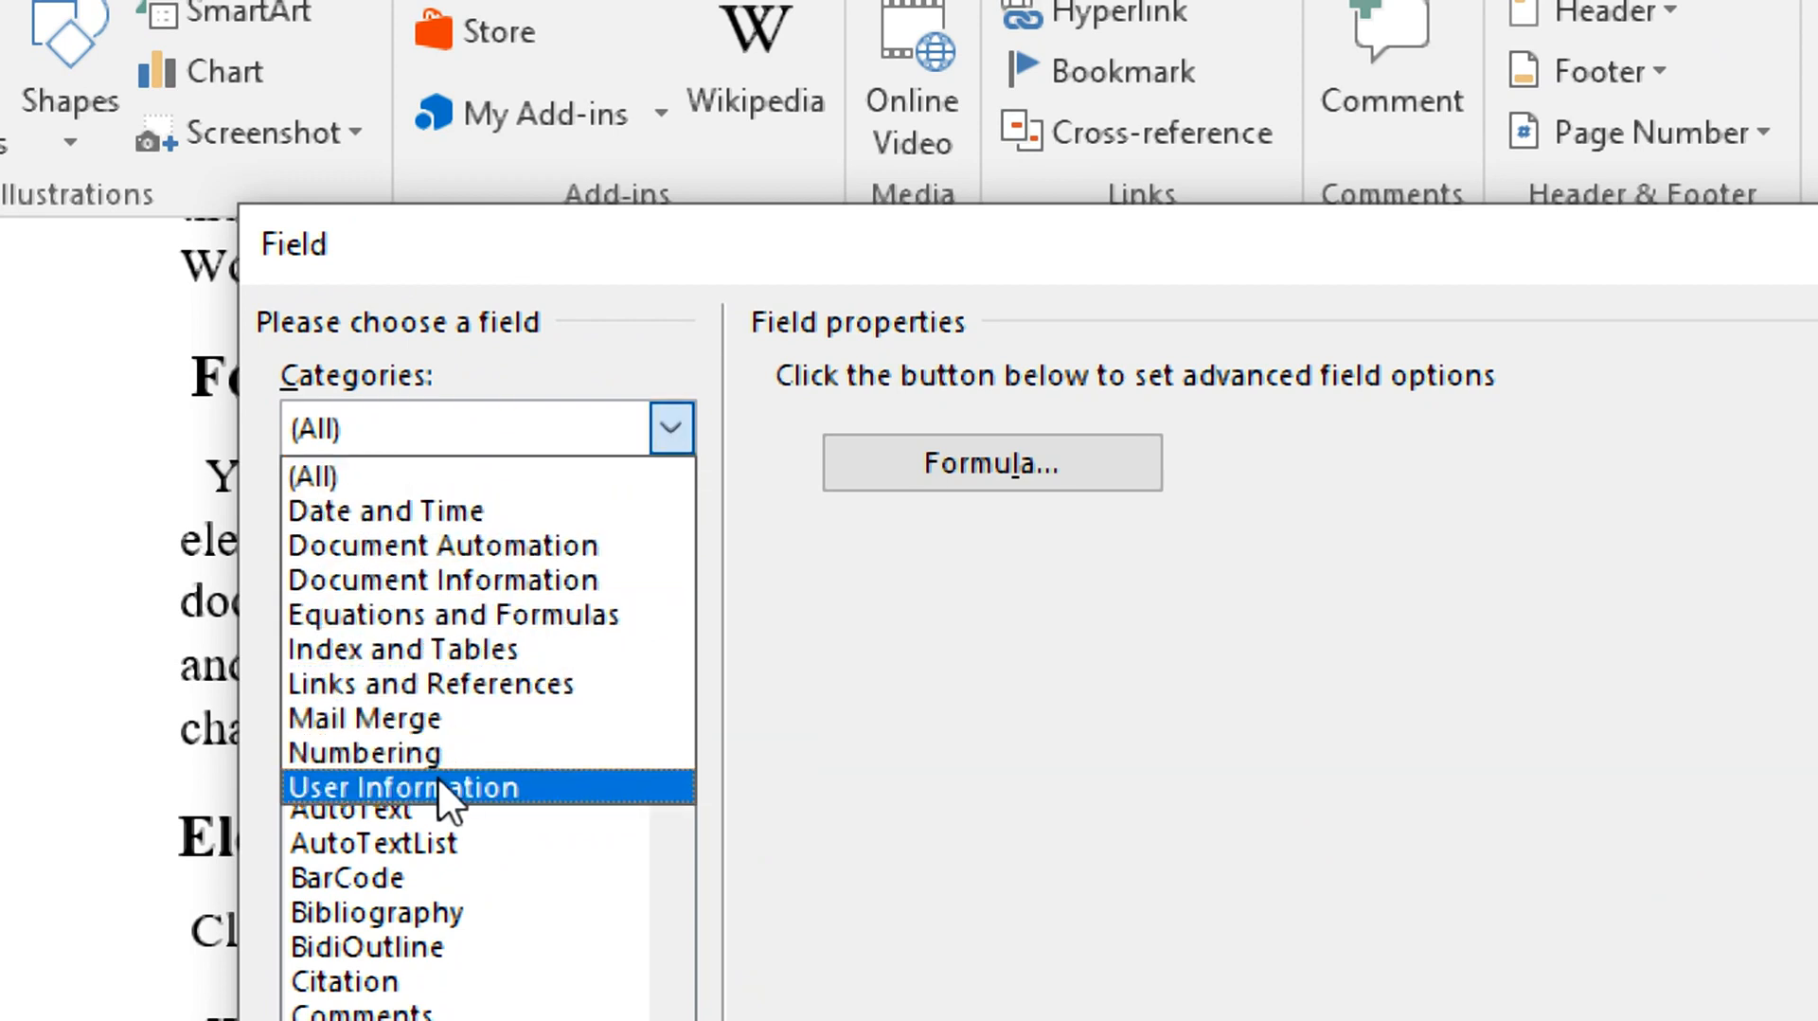
left_click(446, 511)
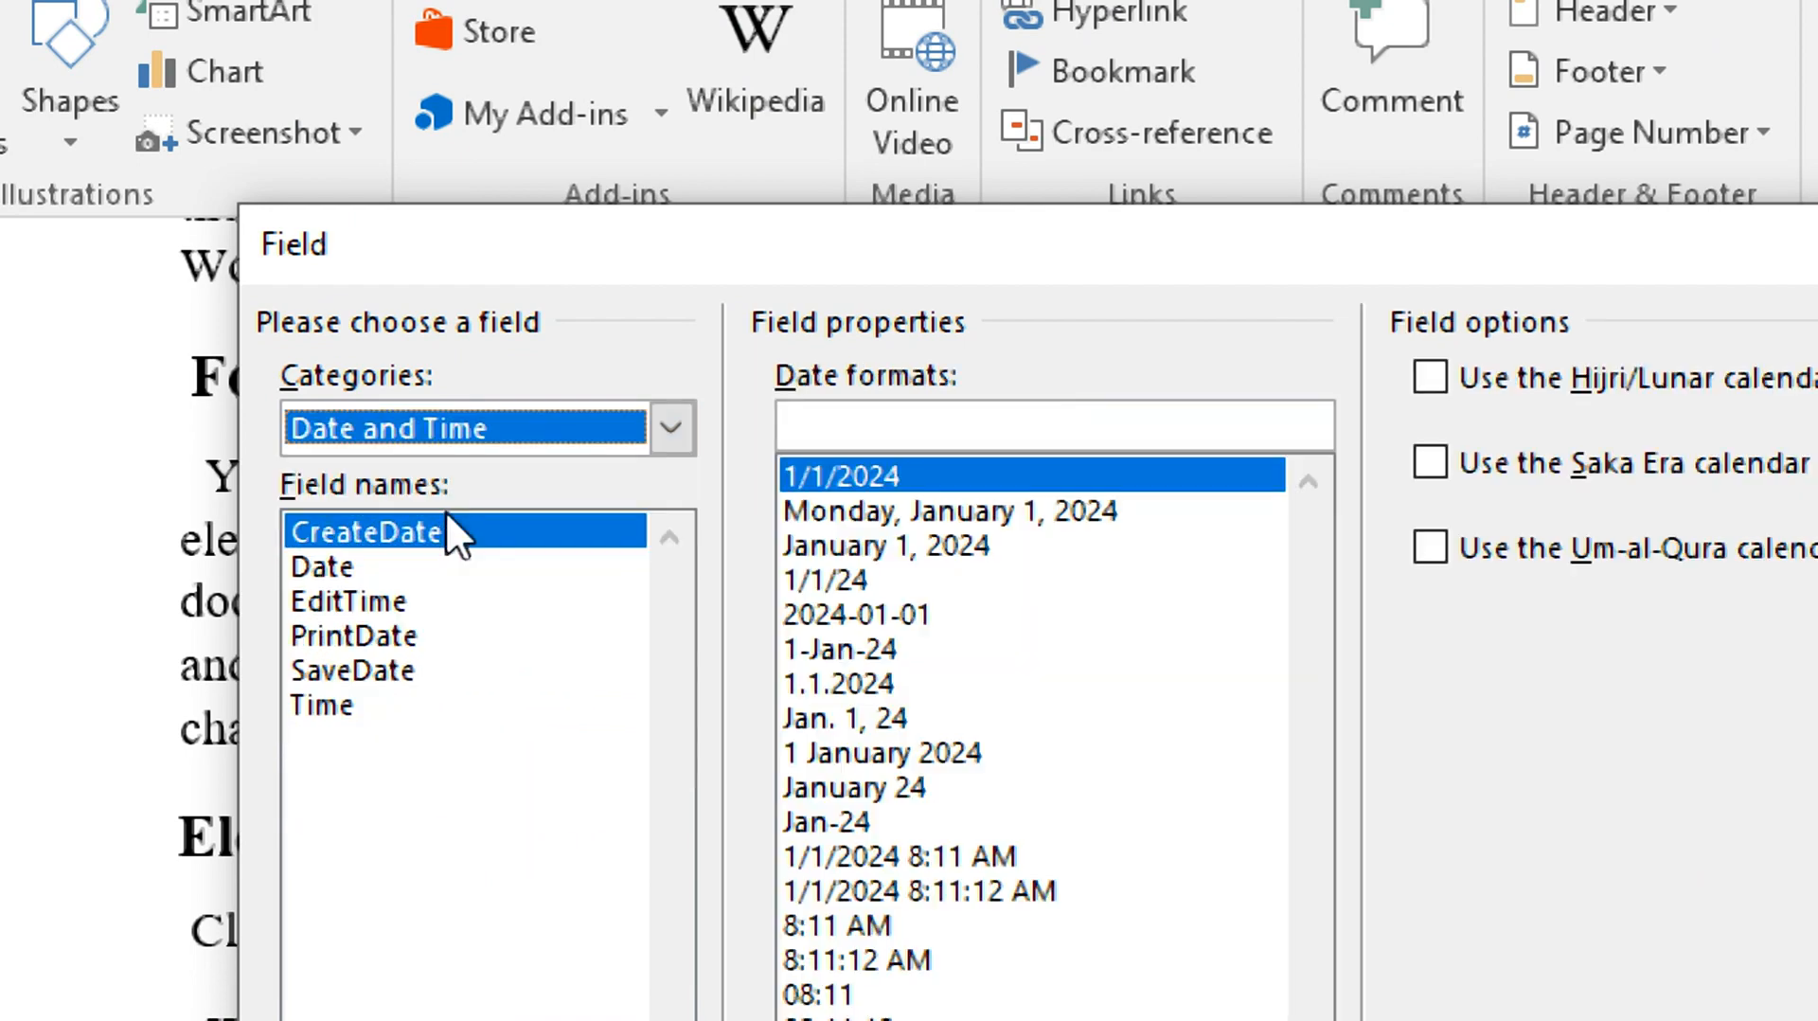